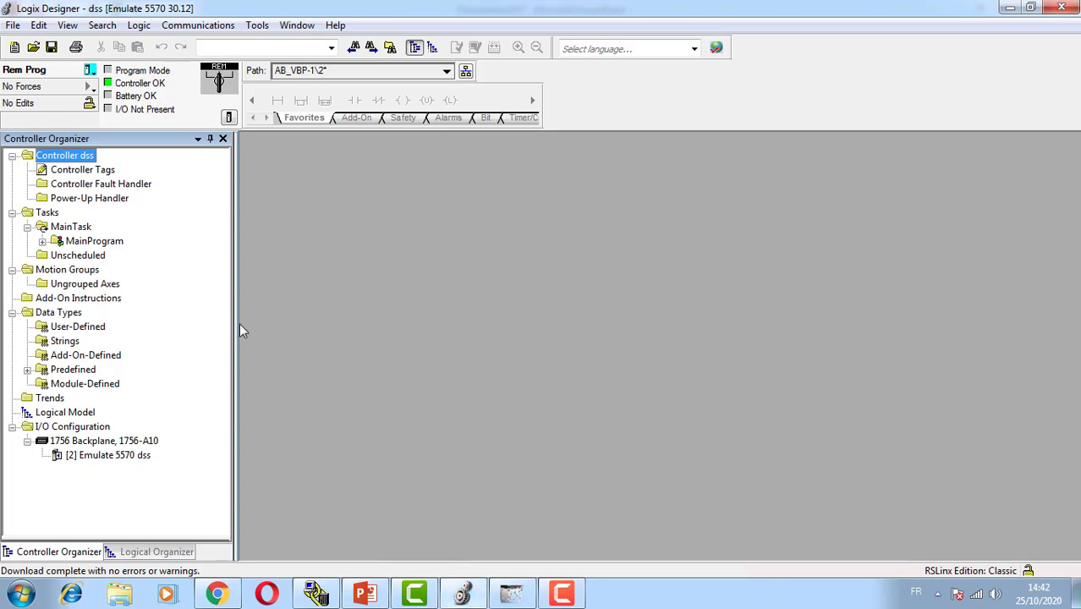
Open the controller tags for monitoring and switch the controller to Remote Run mode
double_click(106, 172)
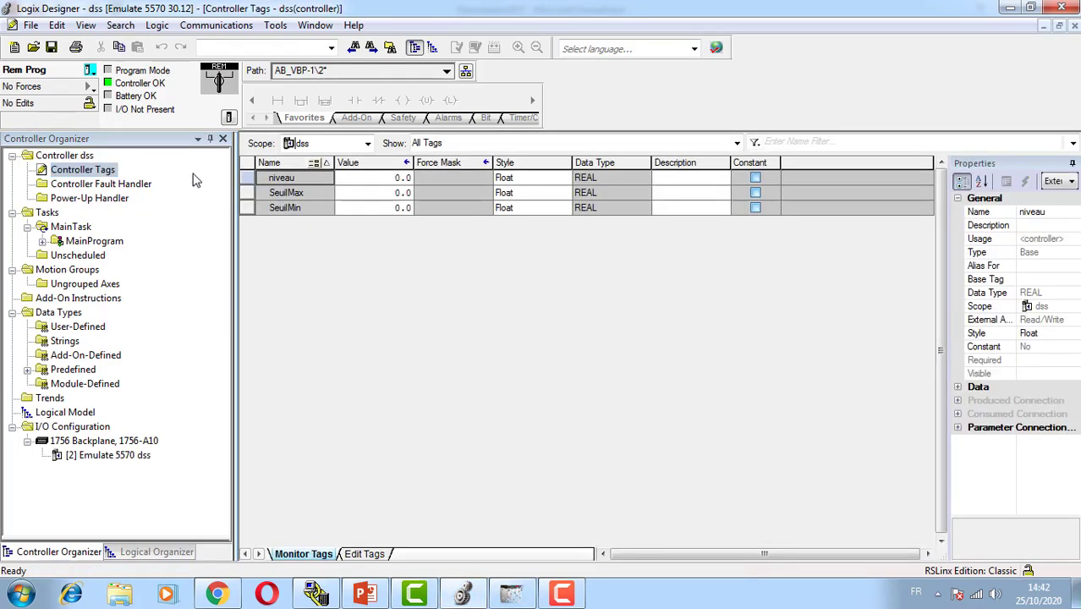
click(90, 71)
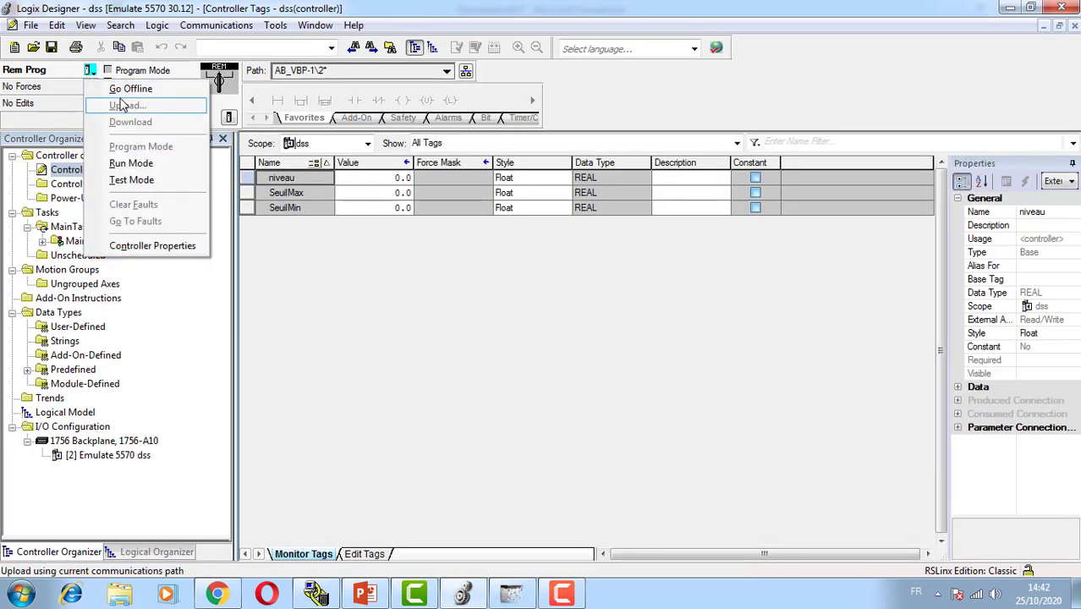
click(140, 162)
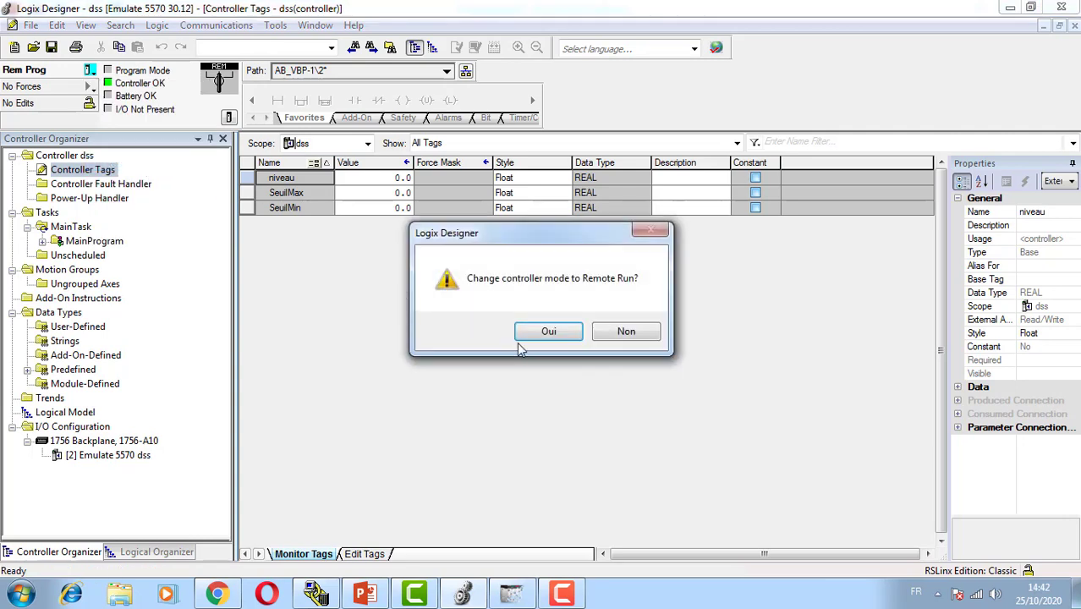
click(558, 330)
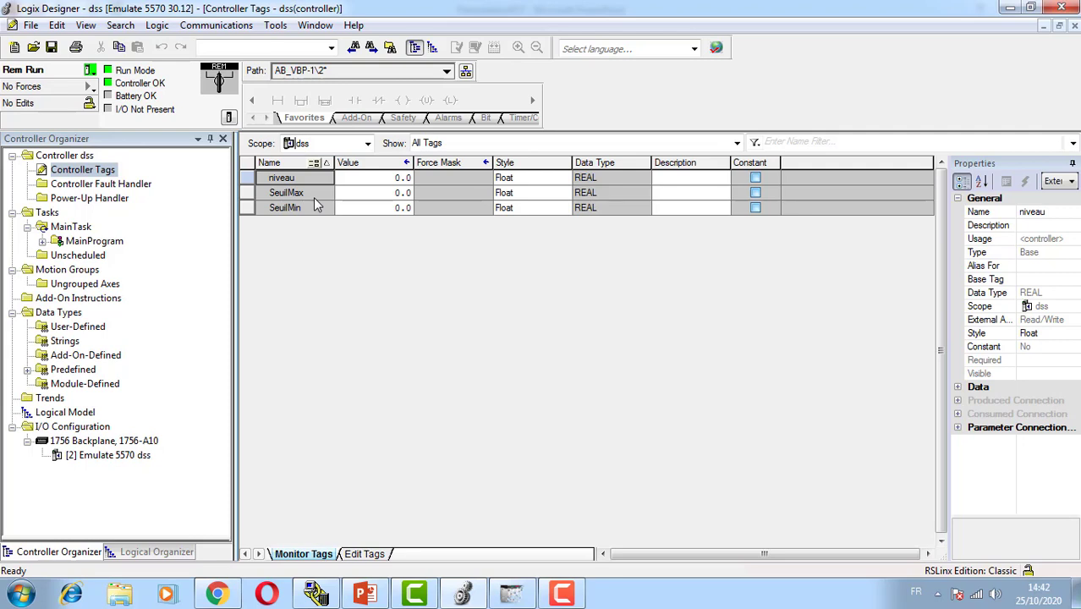
Set the SeuilMax tag value to 90 and the SeuilMin tag value to 10
double_click(393, 193)
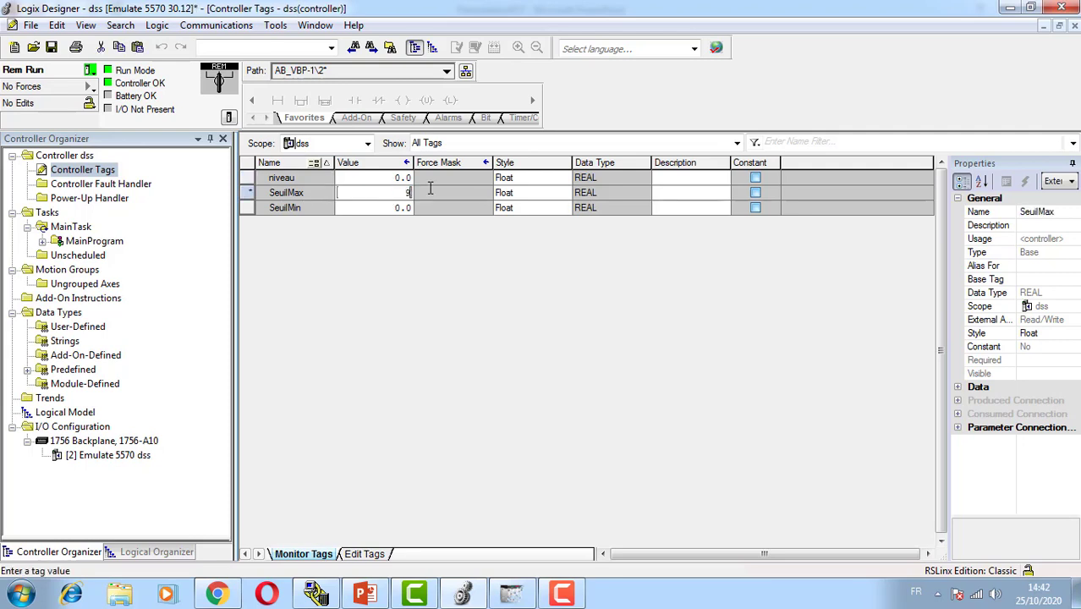
text(90)
key(Return)
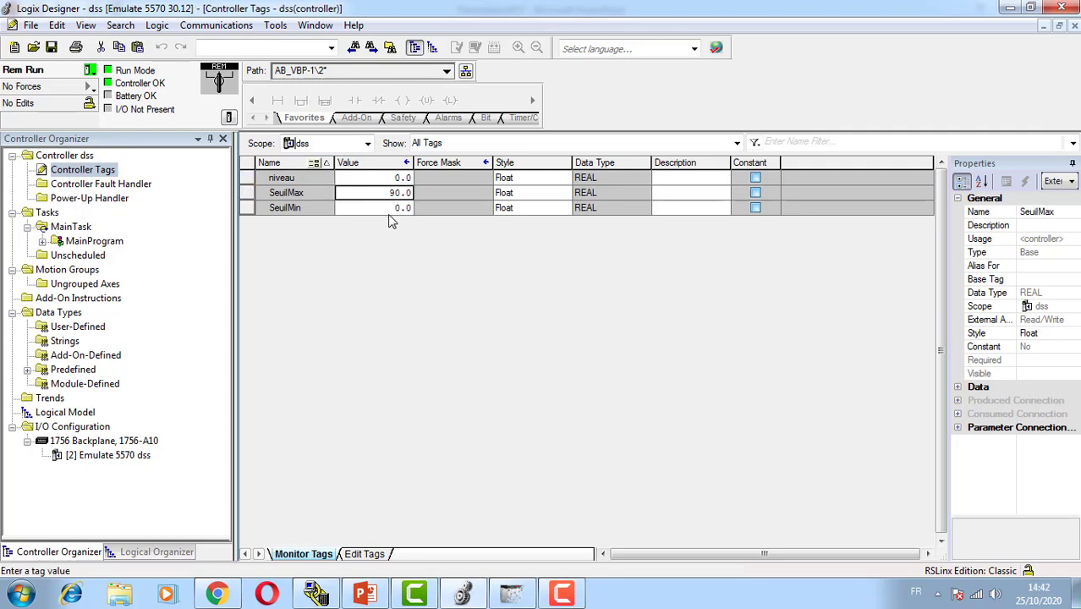
click(394, 207)
drag(394, 207, 416, 206)
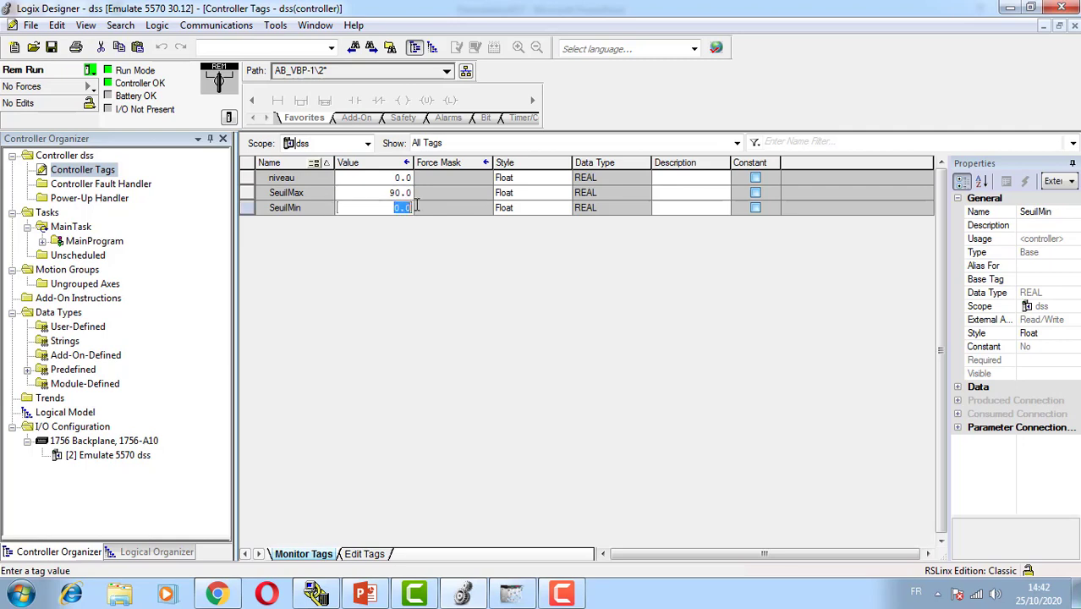
text(10)
key(Return)
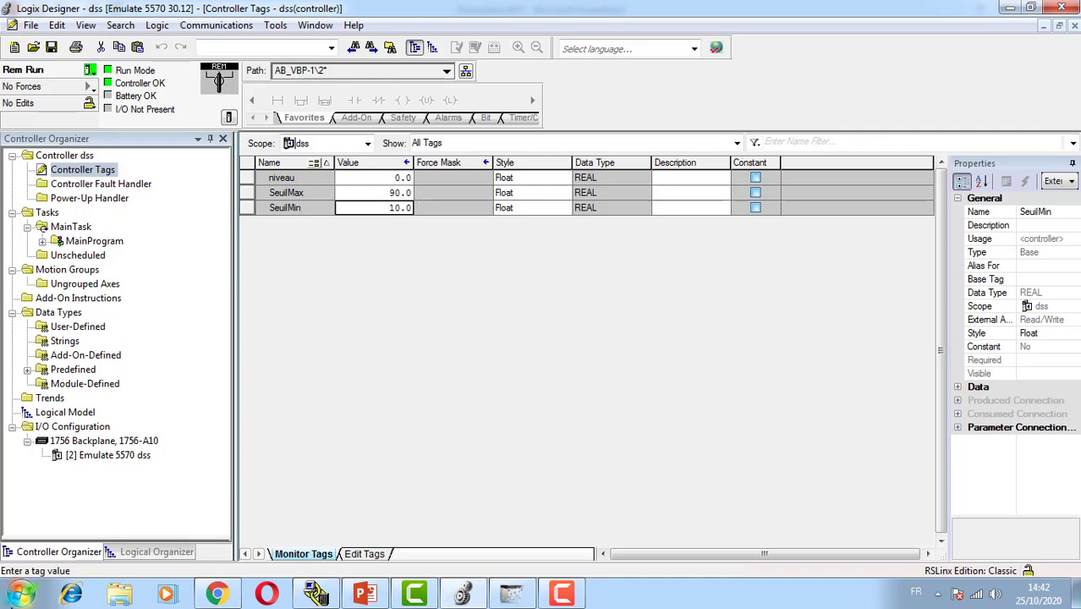
Launch FactoryTalk View Studio and choose View Machine Edition as the application type
click(20, 594)
click(73, 553)
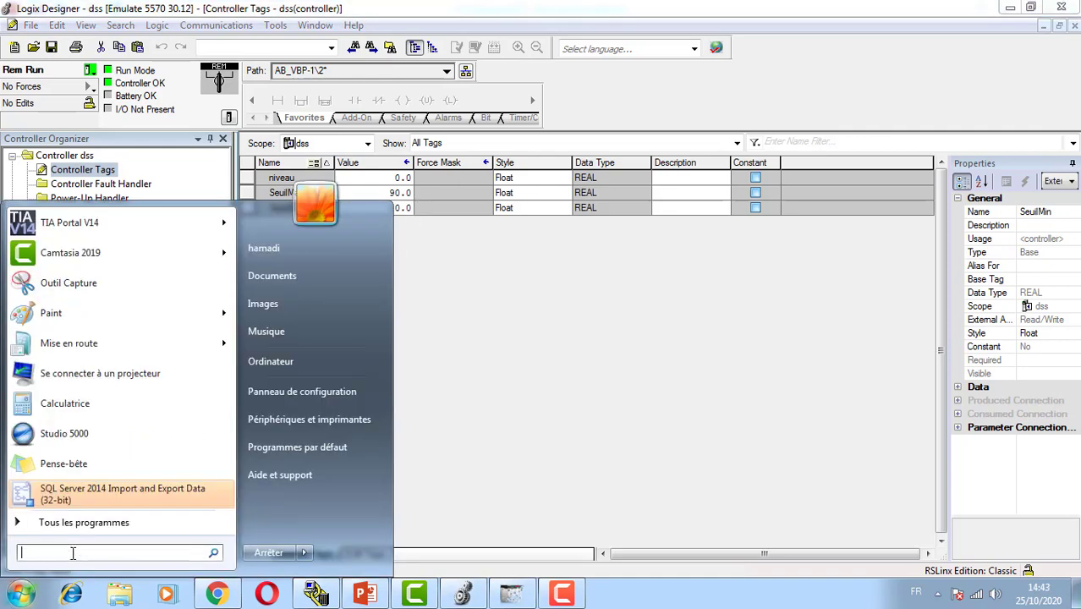
text(fac)
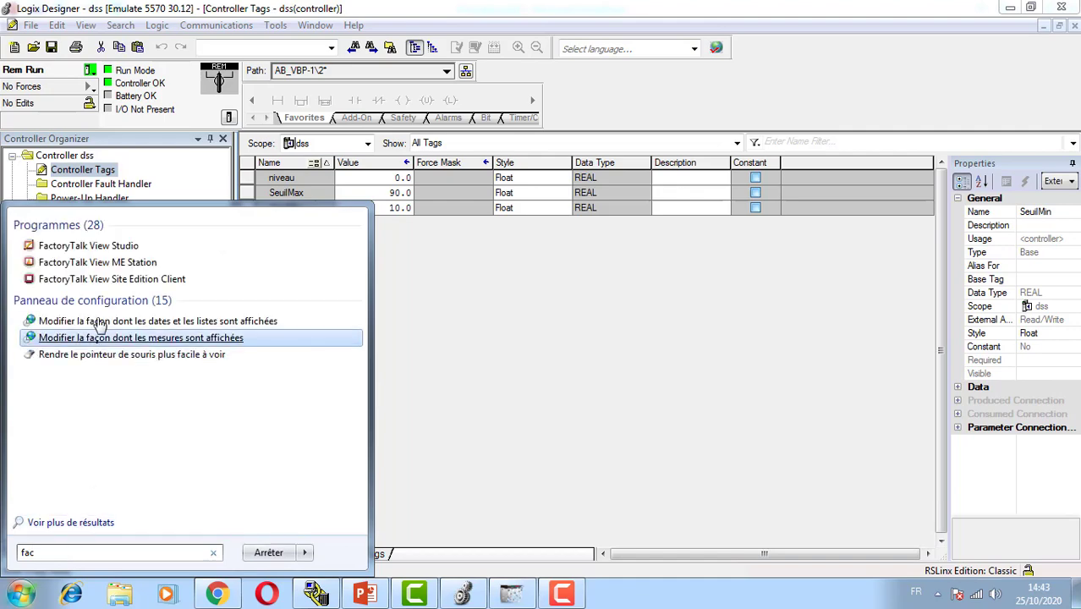
click(88, 246)
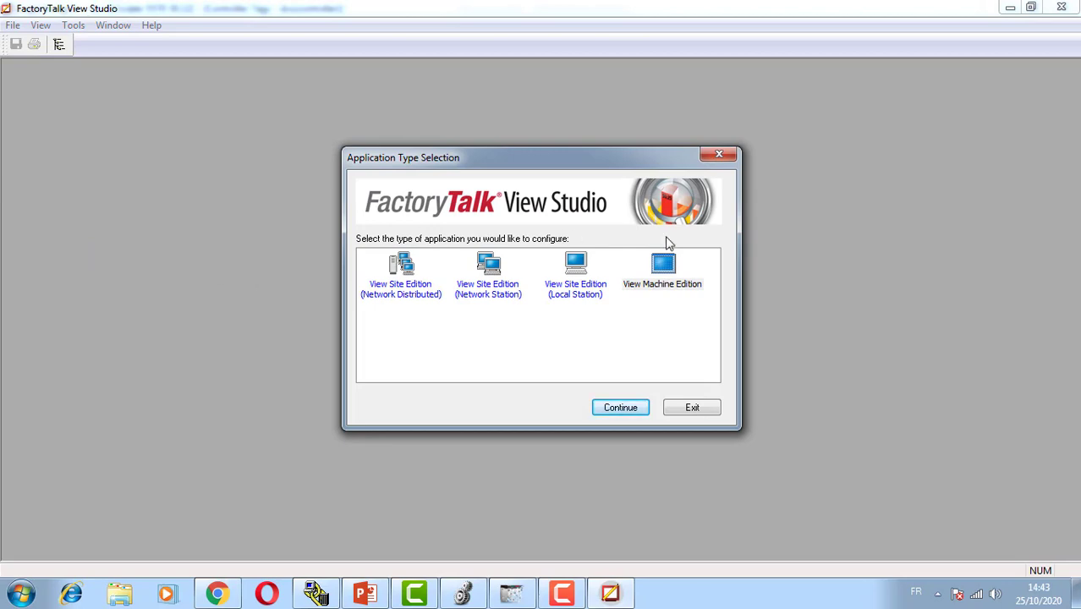
double_click(664, 262)
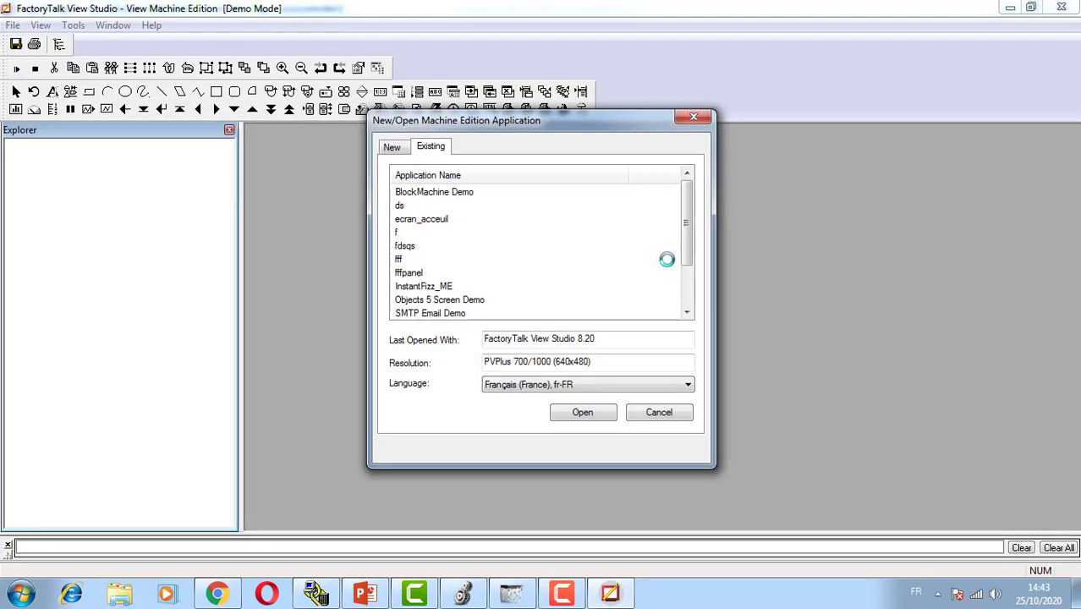
Create a new Machine Edition application named trends with the PVPlus 700/1000 (640x480) resolution
click(391, 147)
click(497, 172)
text(tr)
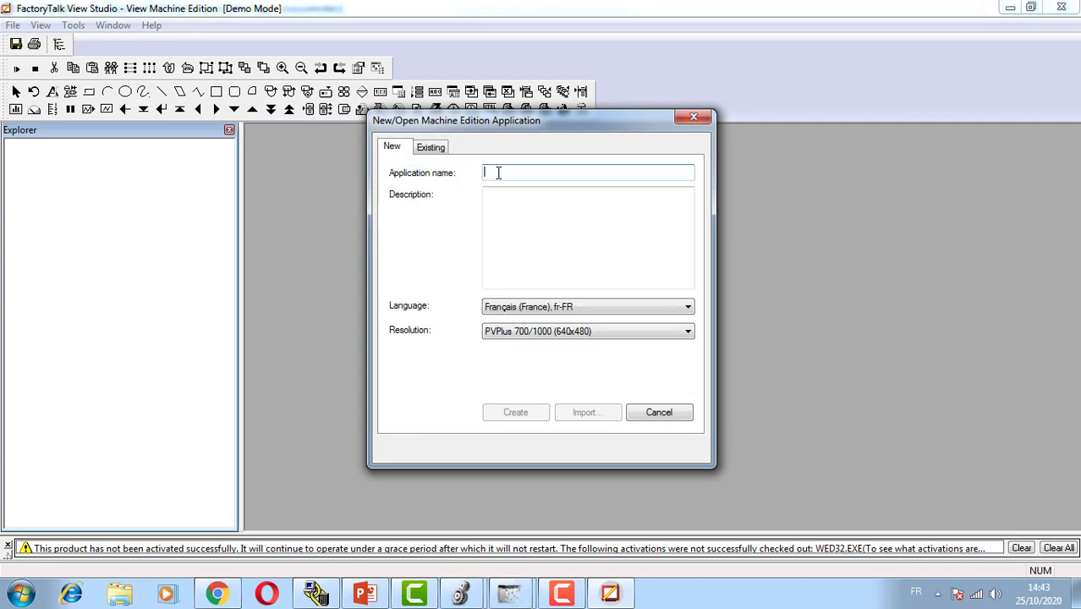
text(ends)
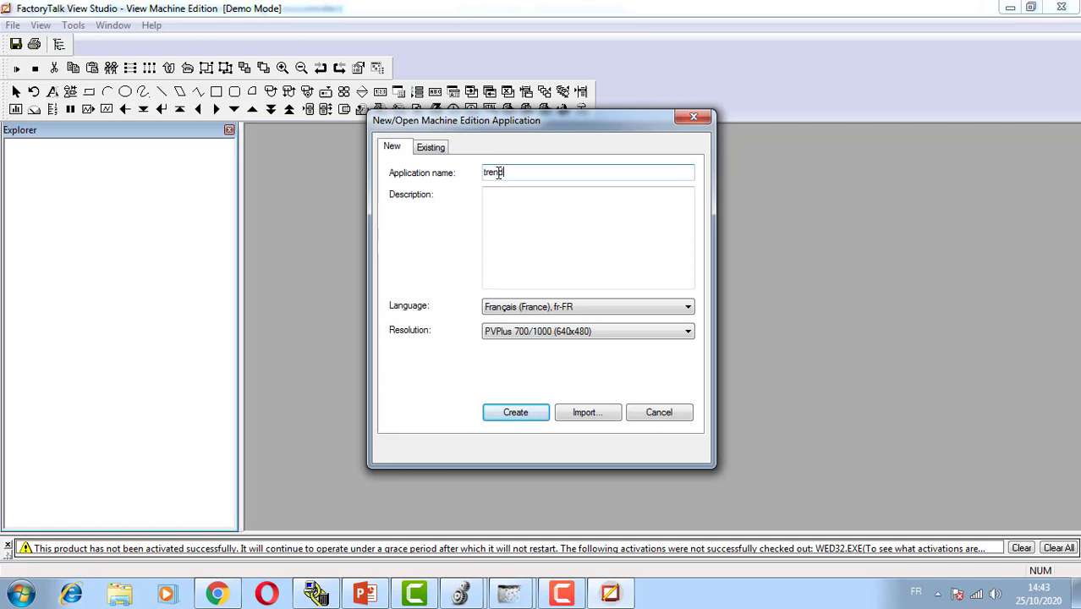
click(574, 330)
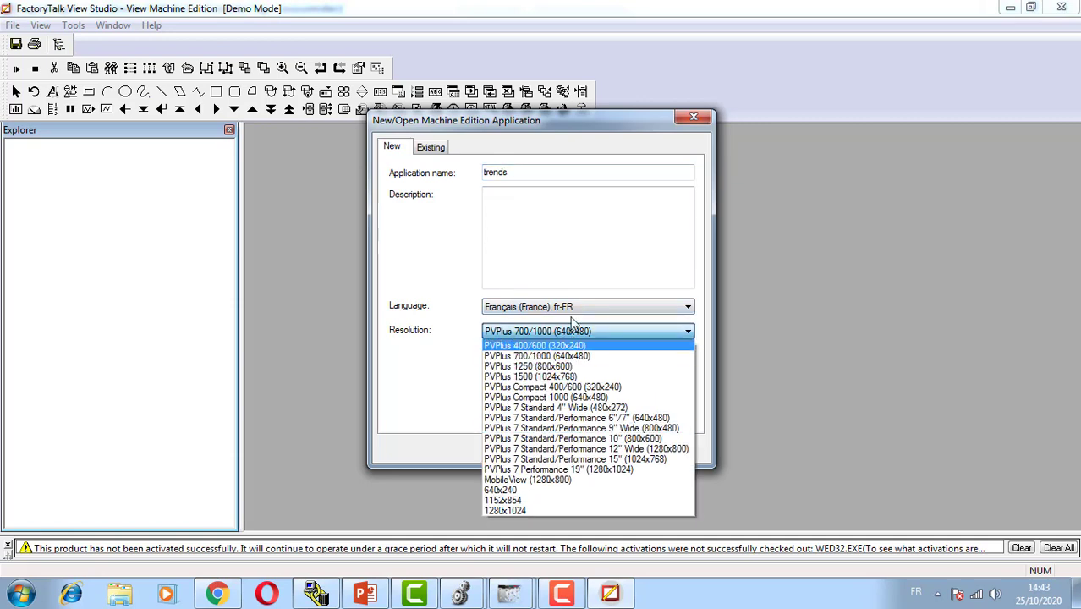
click(558, 356)
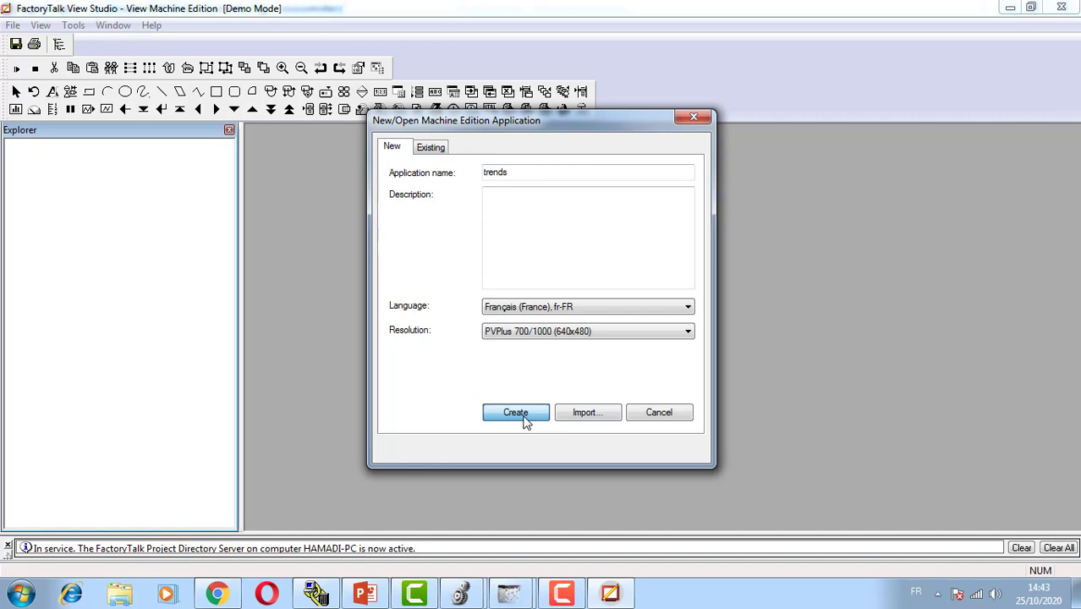
click(562, 594)
click(993, 527)
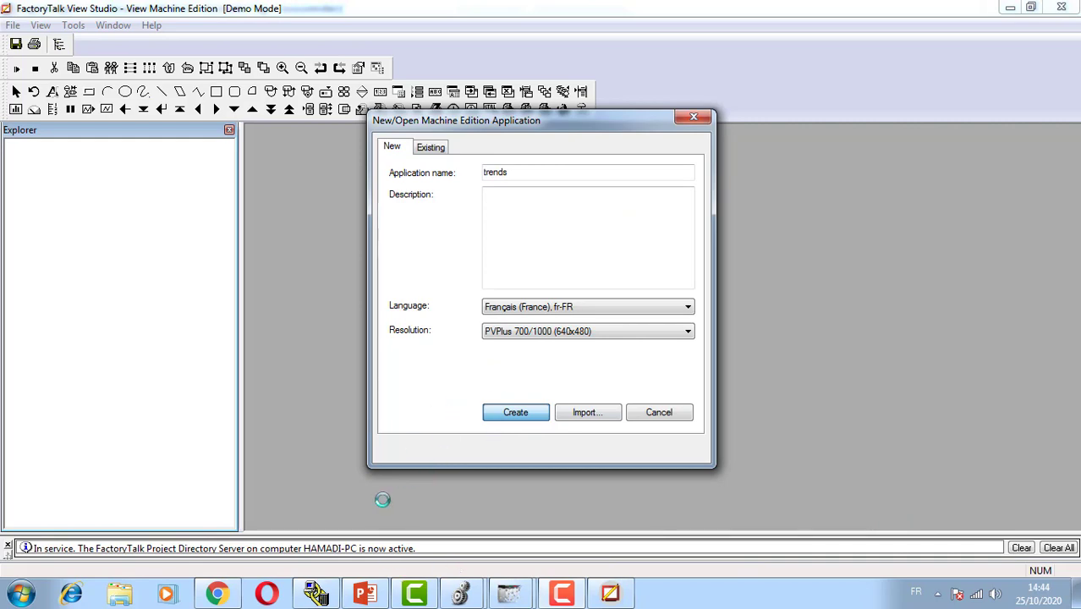
click(218, 594)
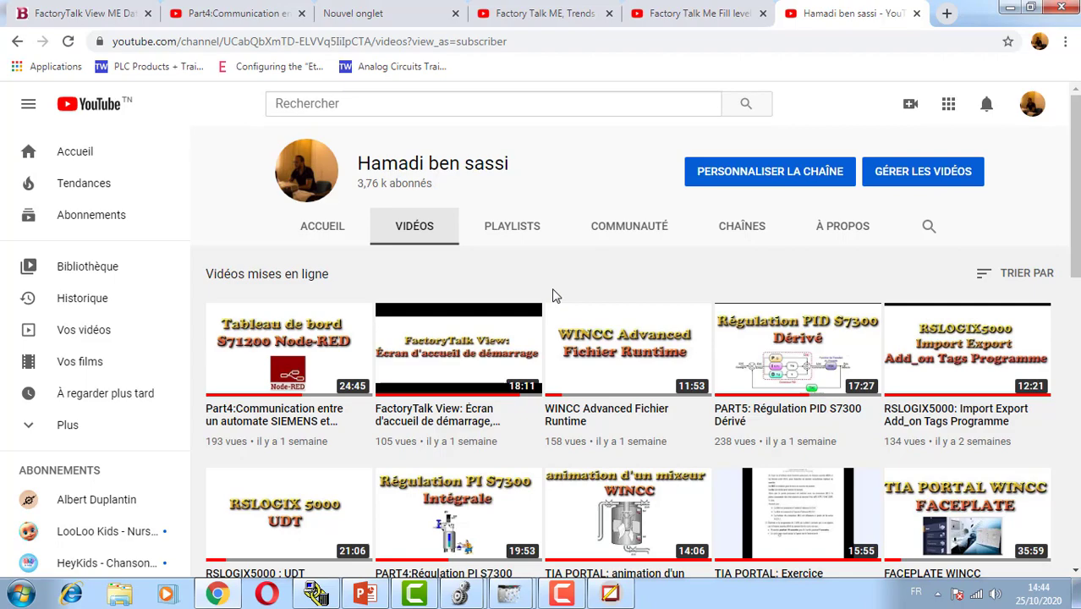
drag(1070, 203, 1047, 497)
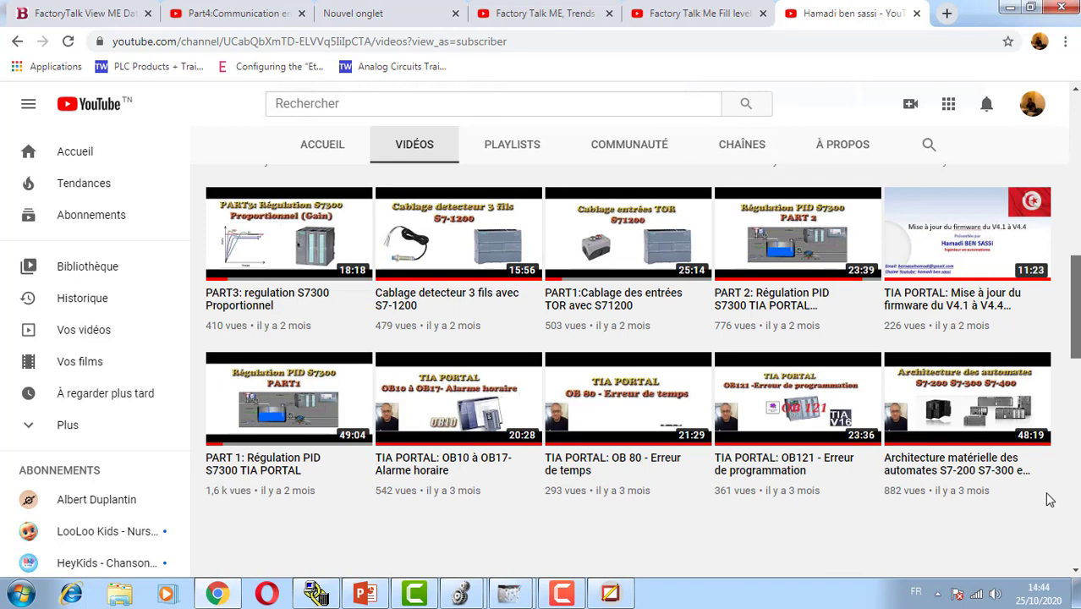
drag(1072, 357, 1076, 362)
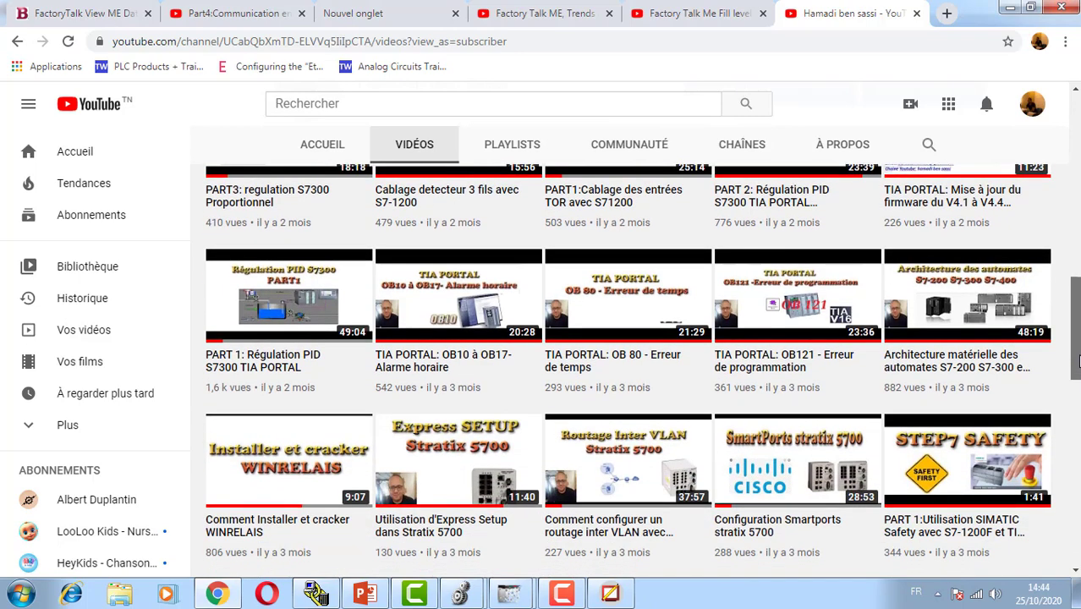
scroll(1077, 361, down, 1)
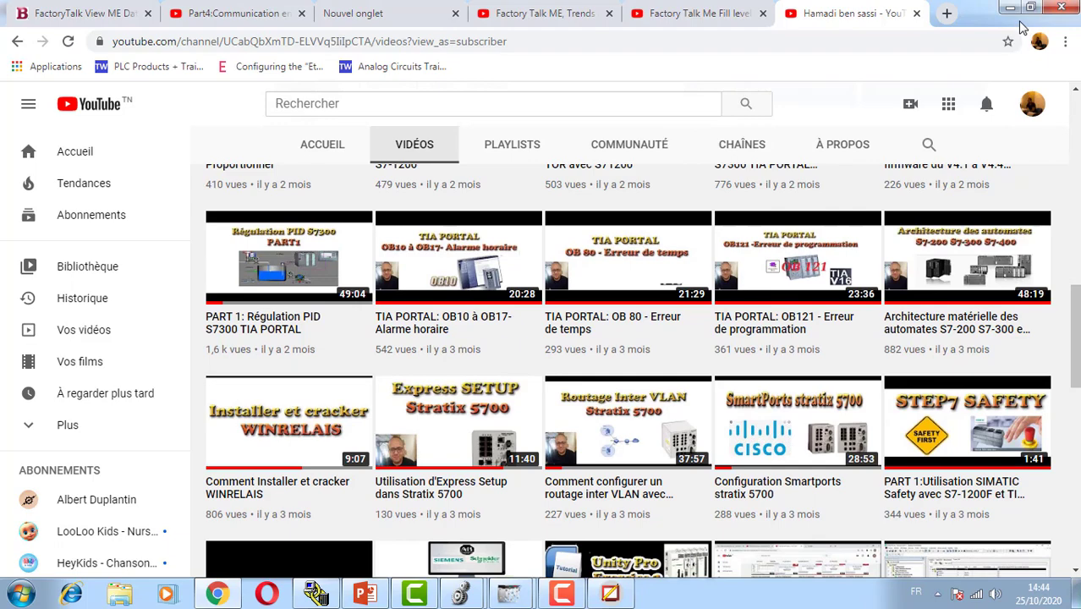
click(1010, 8)
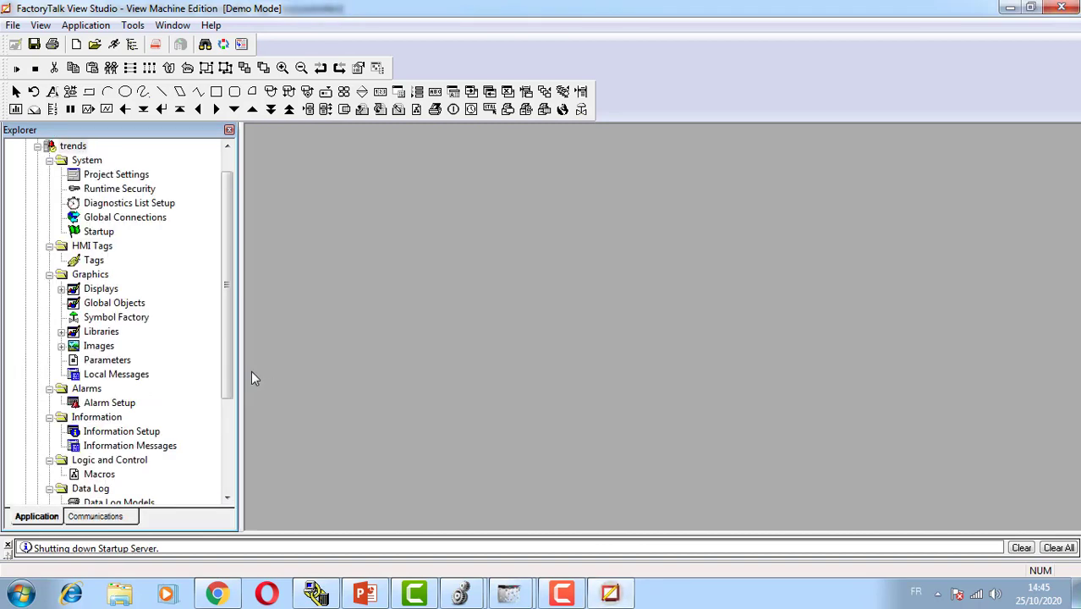
Open the RSLinx Enterprise communication setup and create a new runtime configuration
scroll(230, 382, down, 3)
click(38, 420)
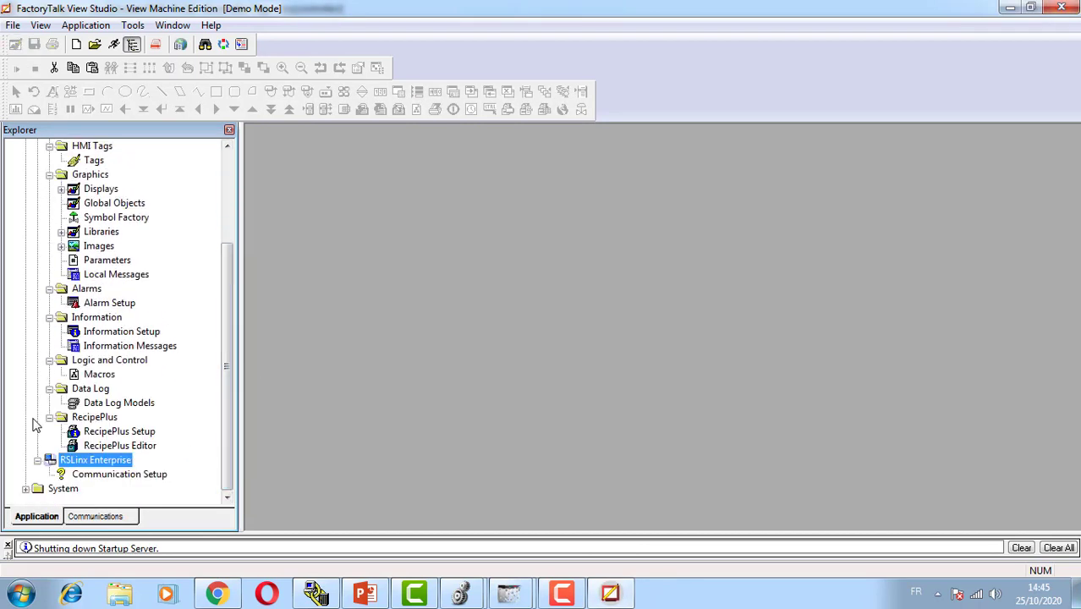
double_click(108, 474)
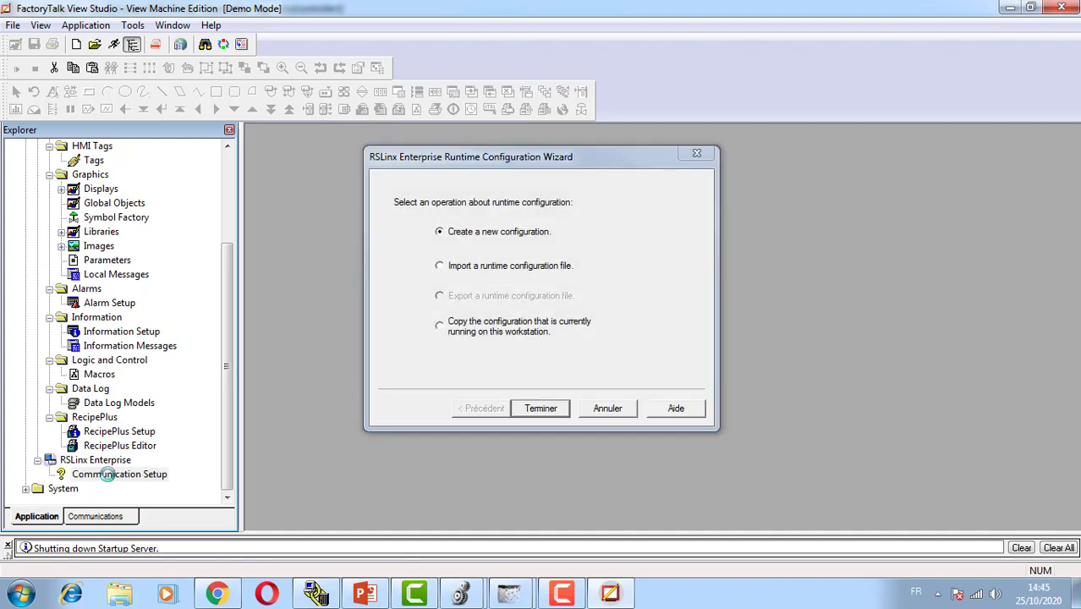
click(537, 409)
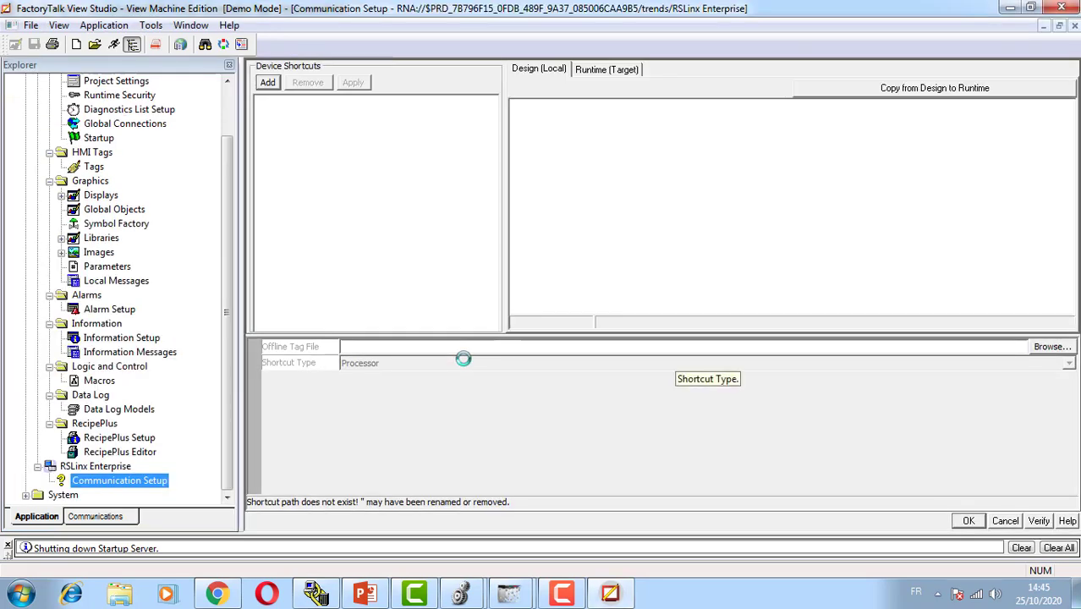
Add a device shortcut named api to the communication setup
click(267, 83)
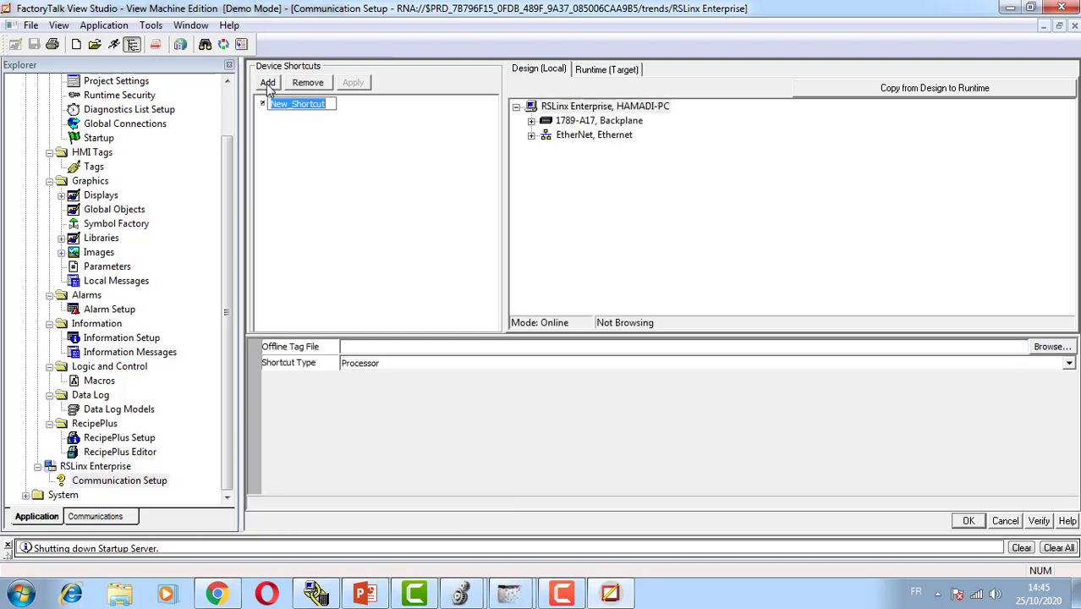
text(api)
click(353, 140)
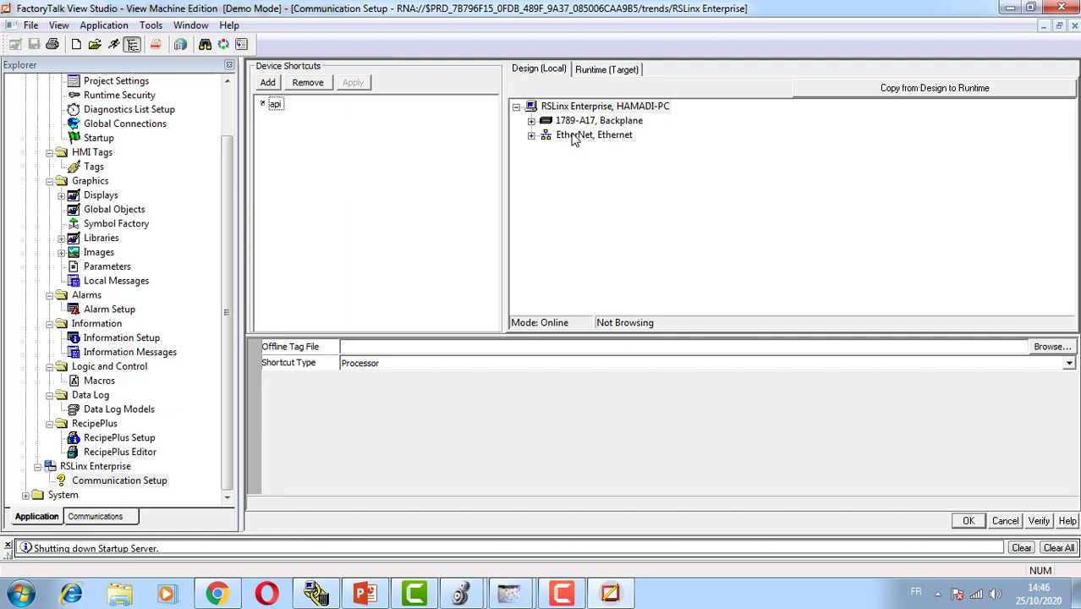
Assign the api shortcut to the 1756-Lx/Em controller in slot 2 of the 1789-A17 backplane, and apply the changes
click(592, 122)
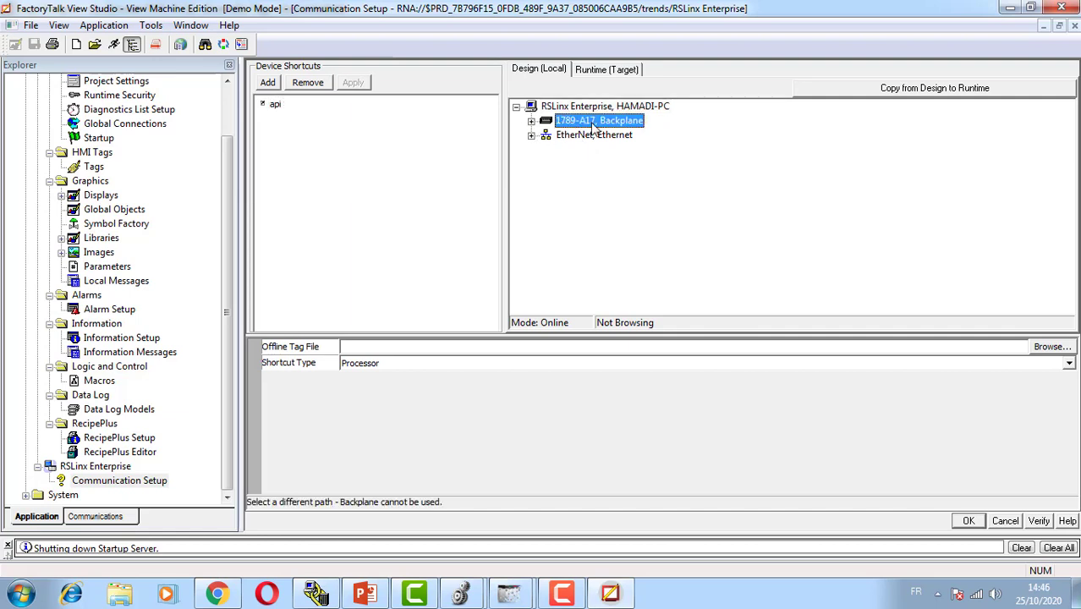
click(531, 121)
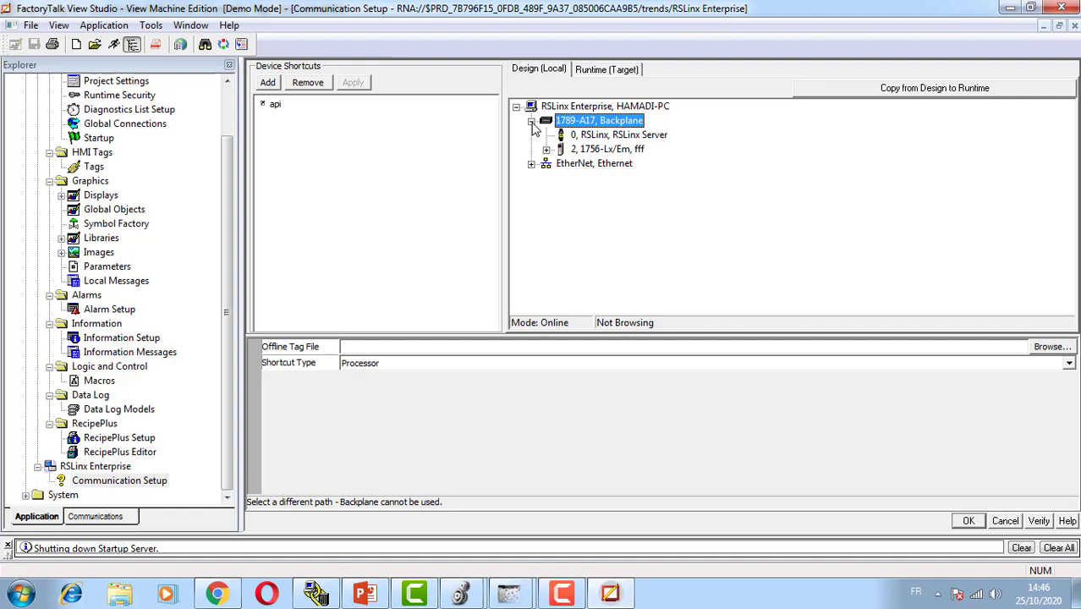
click(591, 150)
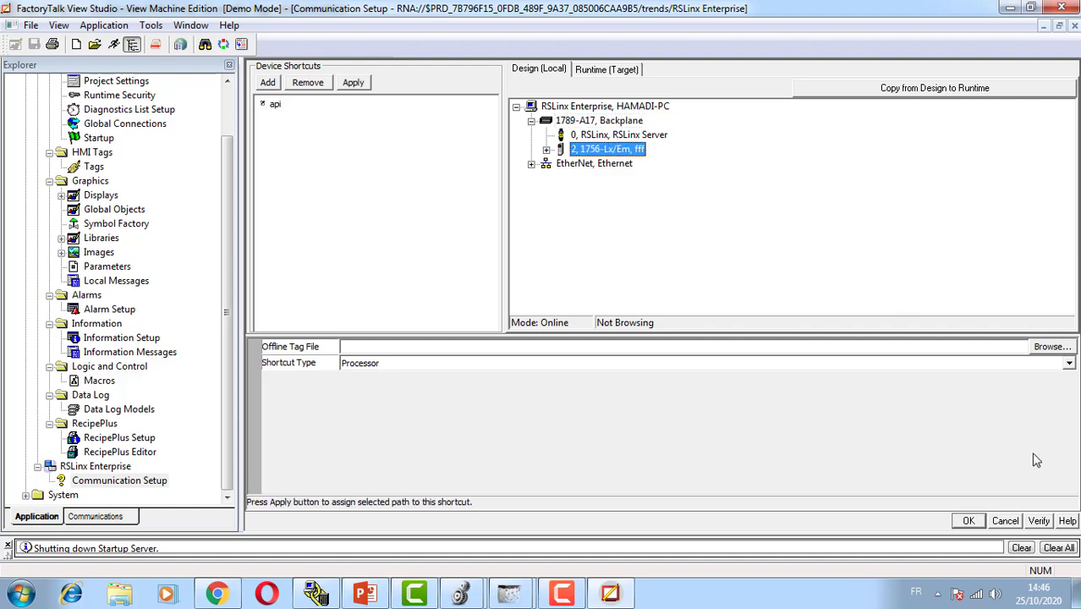
click(969, 521)
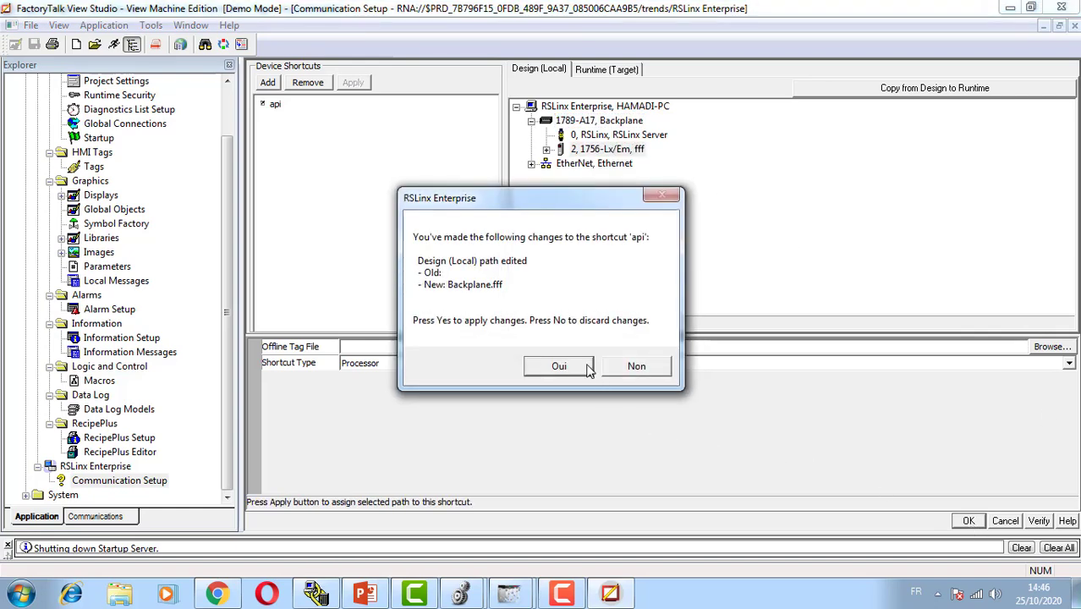
click(586, 364)
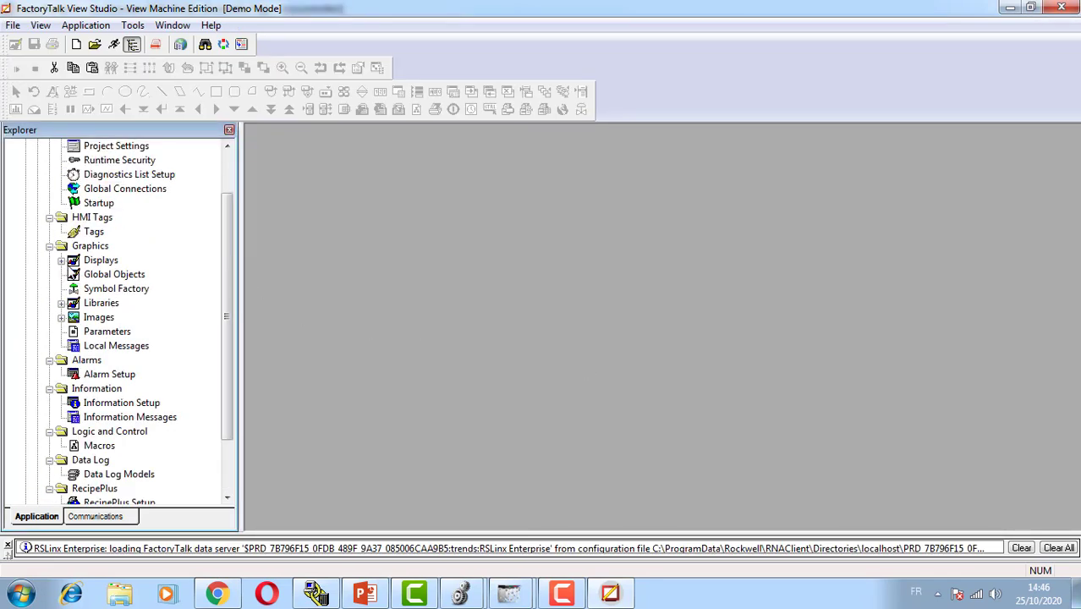
Open the MAIN display of the trends application for editing
double_click(88, 260)
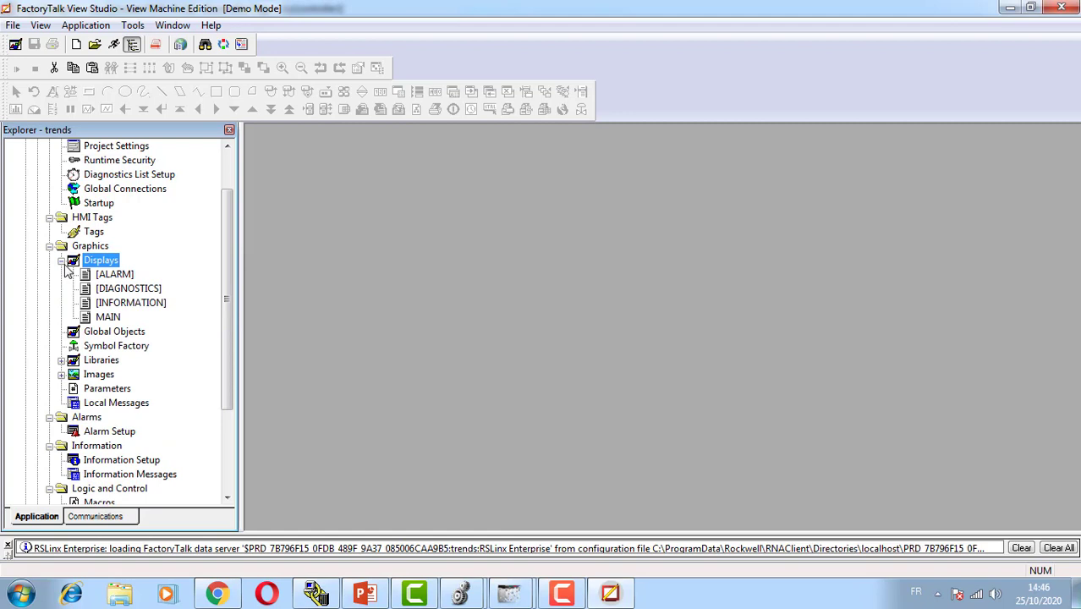
click(103, 318)
double_click(103, 319)
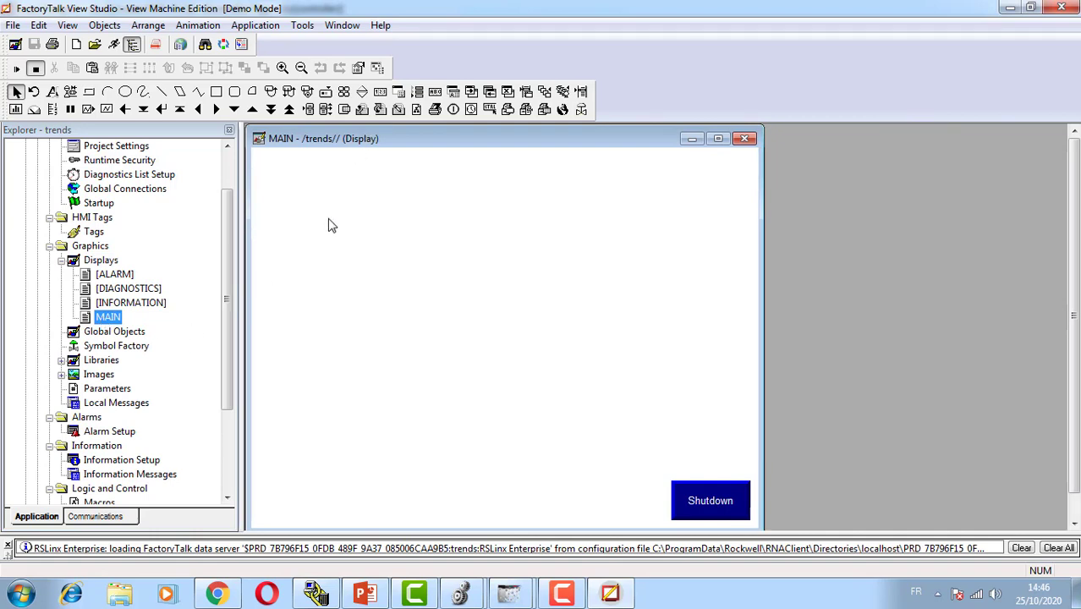
Draw a trend object about 316 wide and 291 high in the upper middle of the MAIN display
click(106, 110)
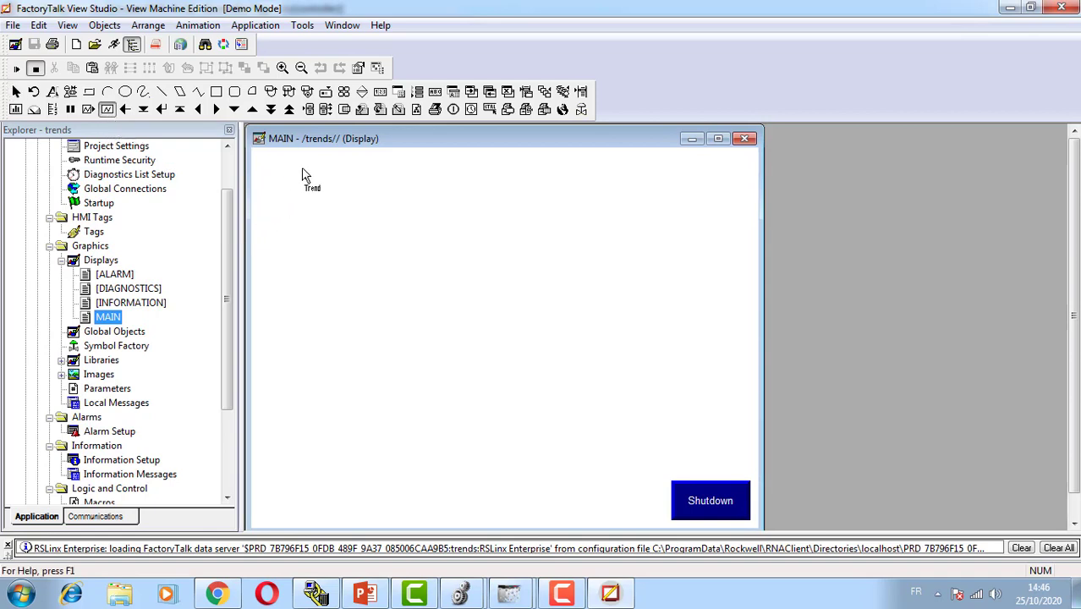
drag(334, 169, 583, 400)
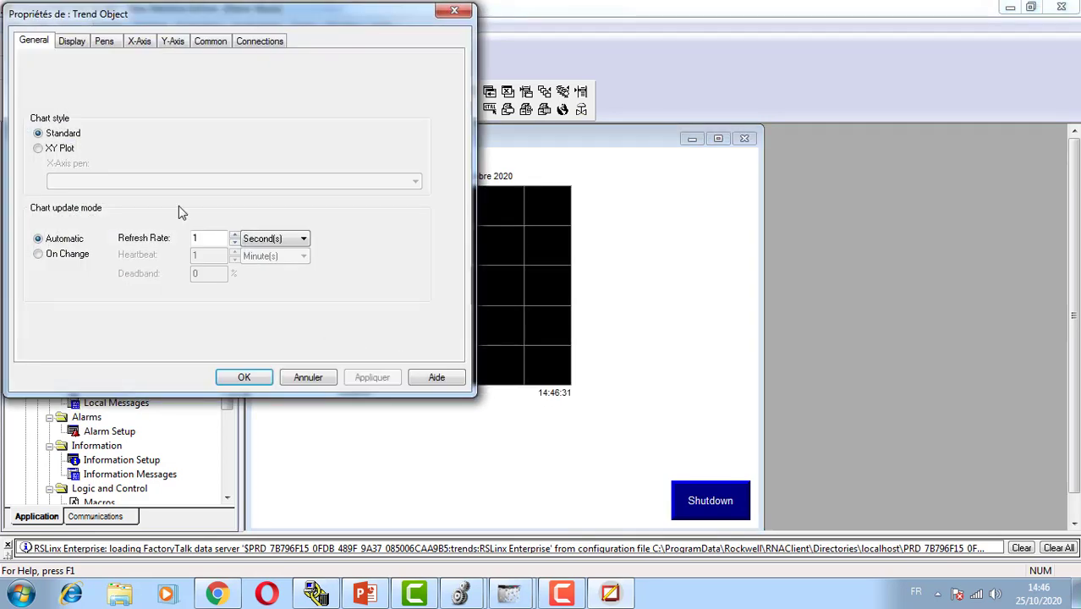
Refresh the tag folders and connect the trend's Pen 1 to the niveau tag from the api Online folder
click(264, 42)
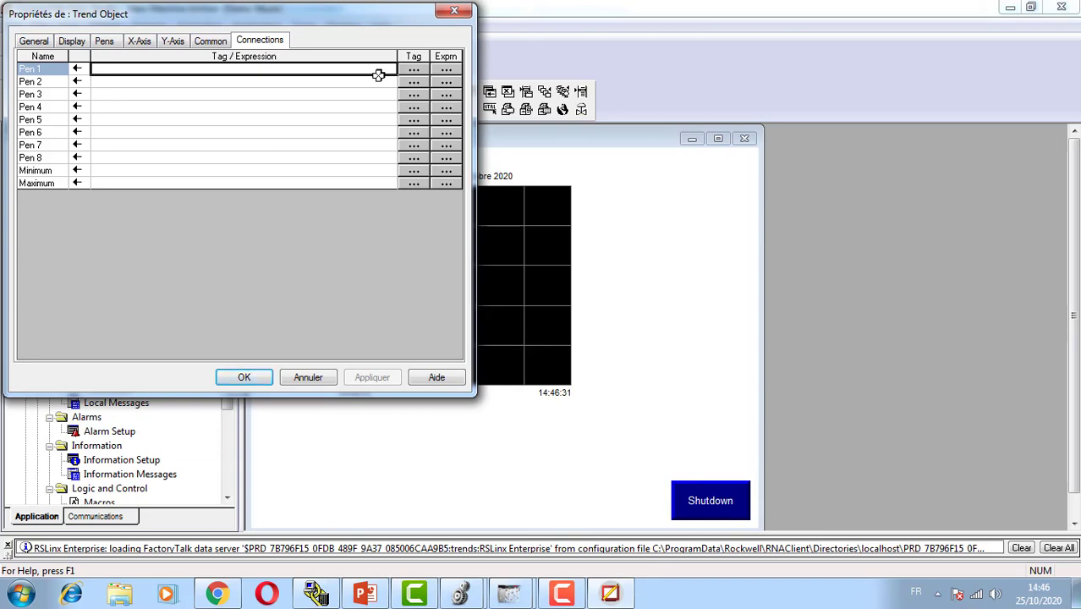
click(422, 70)
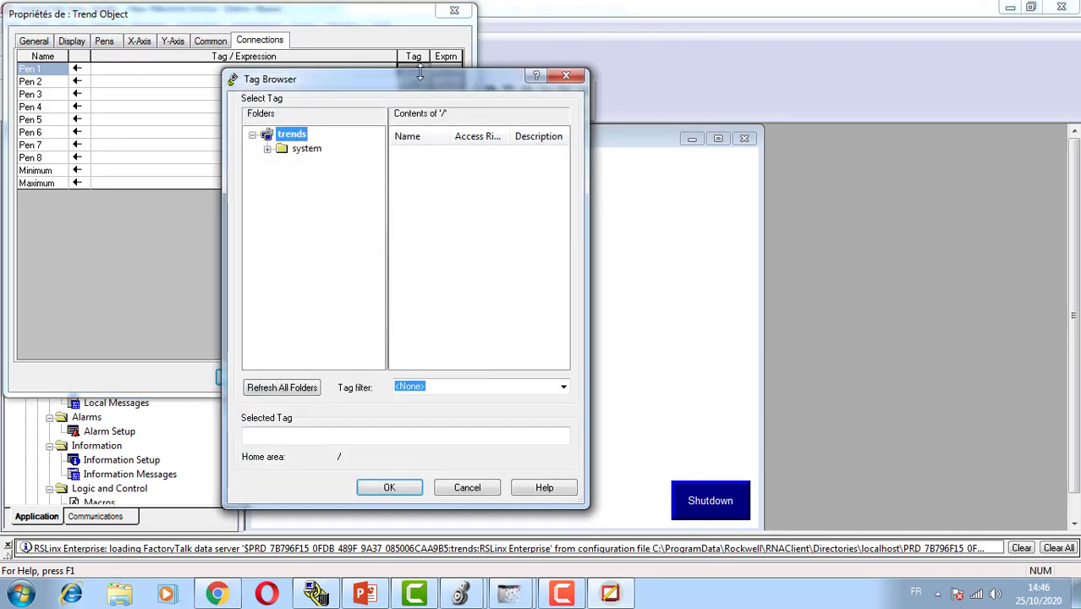
right_click(293, 140)
click(311, 148)
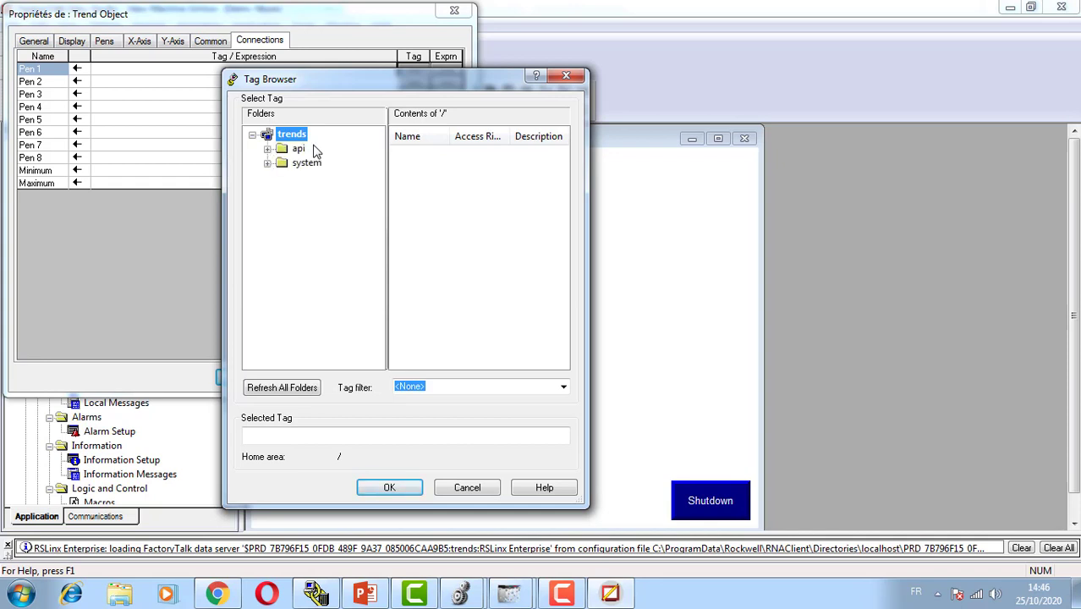
click(267, 149)
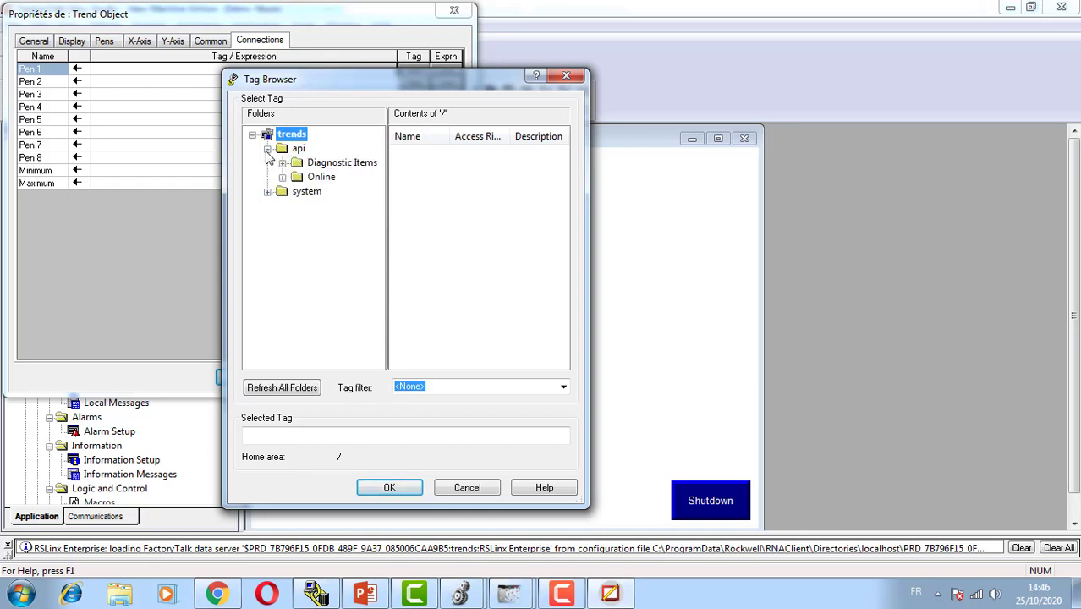
click(305, 179)
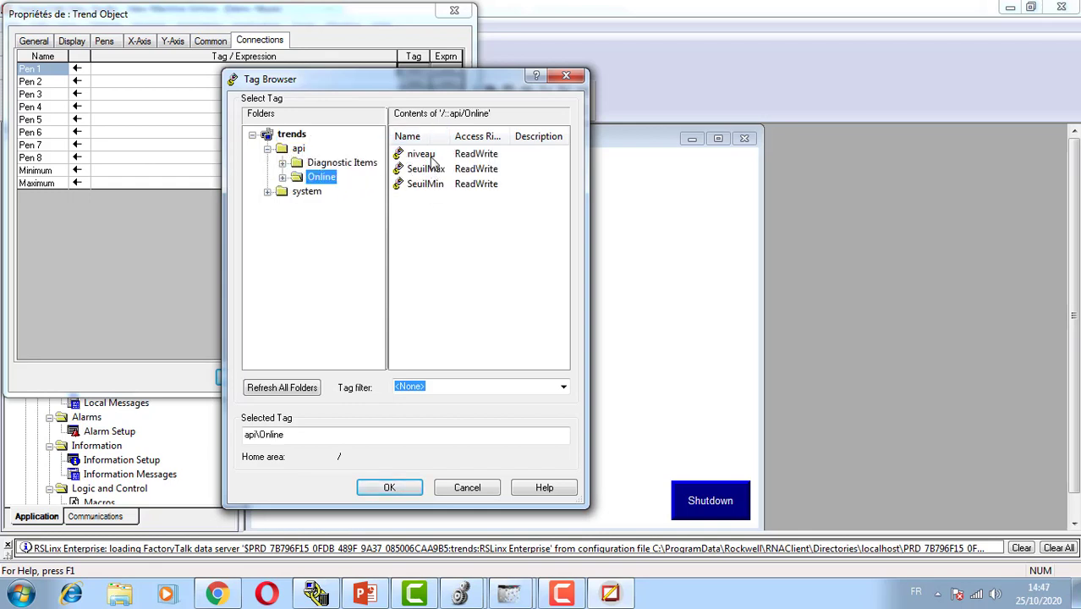
double_click(431, 157)
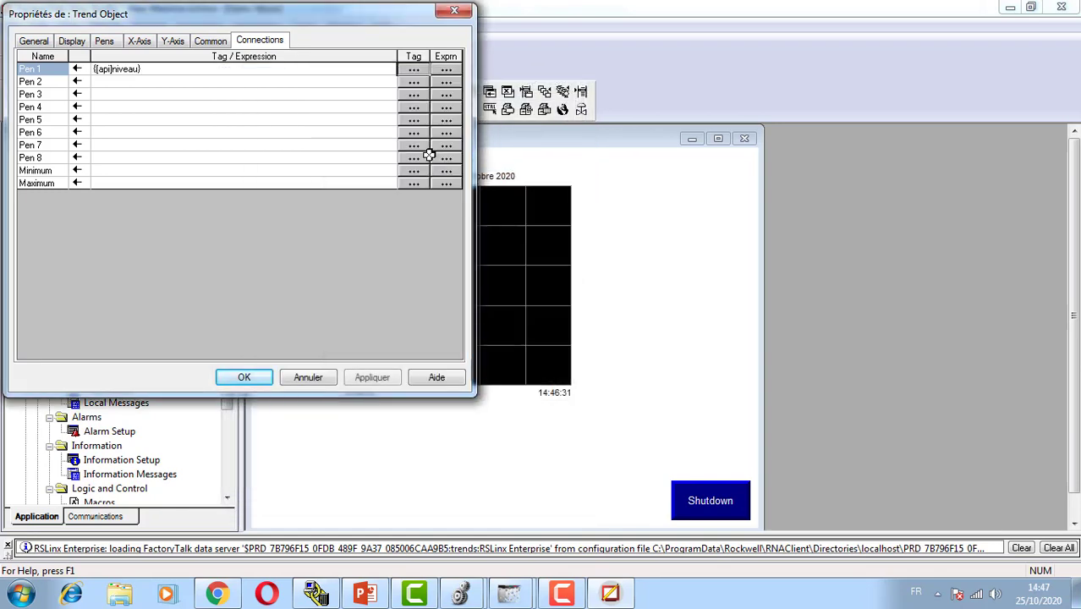
Connect Pen 2 of the trend to the SeuilMax tag and Pen 3 to the SeuilMin tag
click(418, 83)
double_click(423, 169)
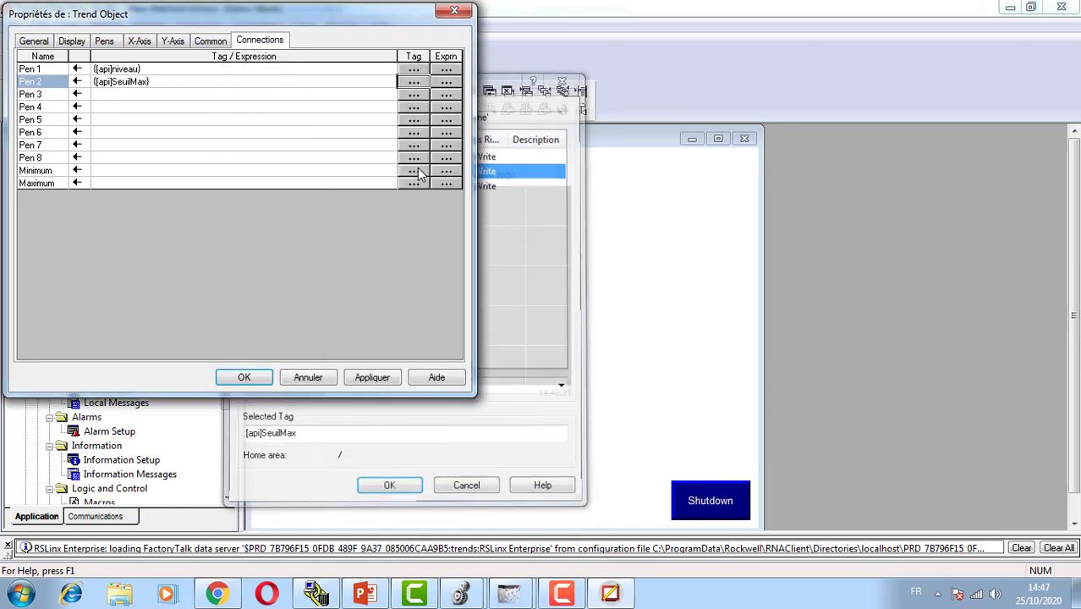
click(413, 93)
double_click(423, 184)
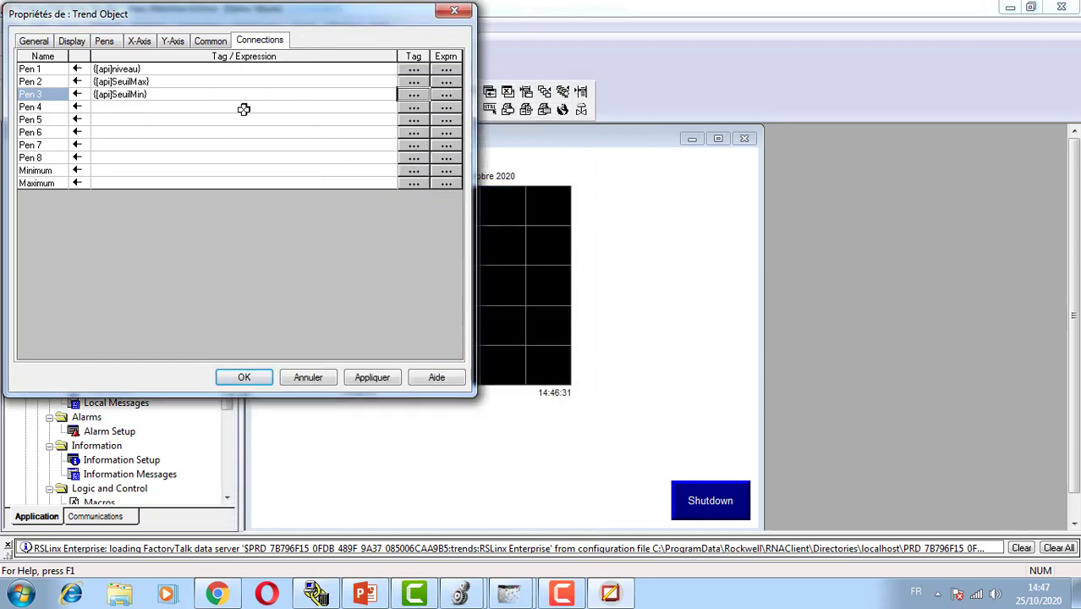
Set the line width of the niveau, SeuilMax and SeuilMin pens to 3
click(45, 47)
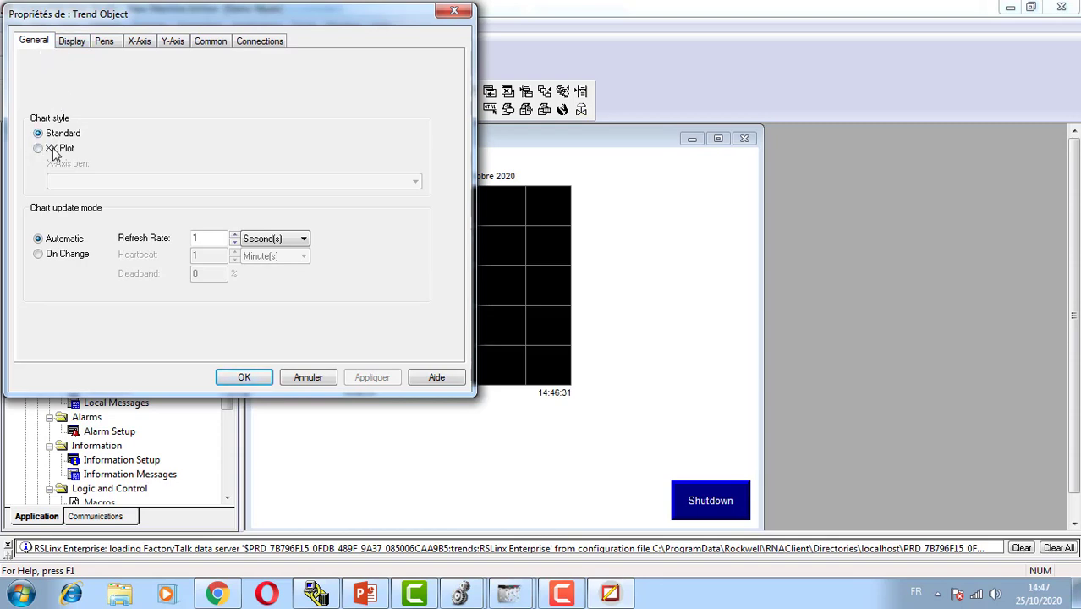
click(73, 42)
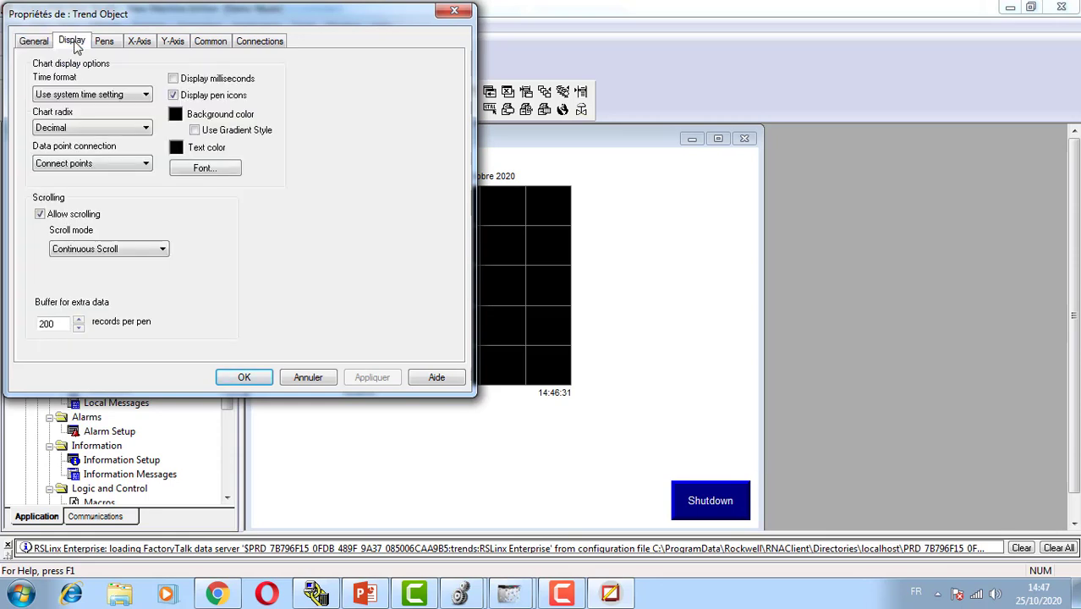
click(105, 46)
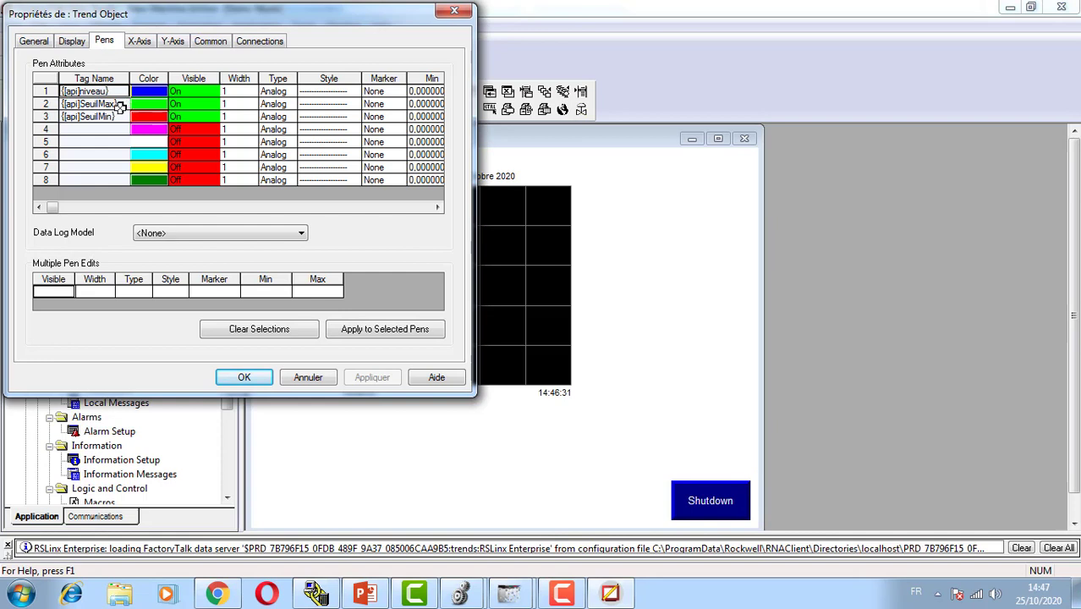
click(252, 91)
click(251, 92)
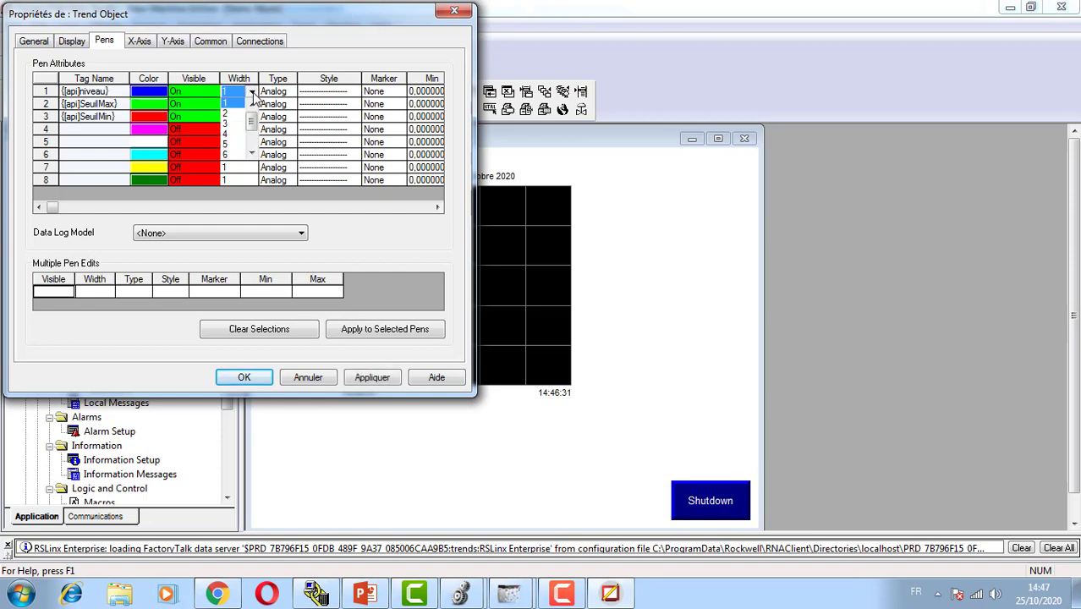
click(236, 125)
click(251, 104)
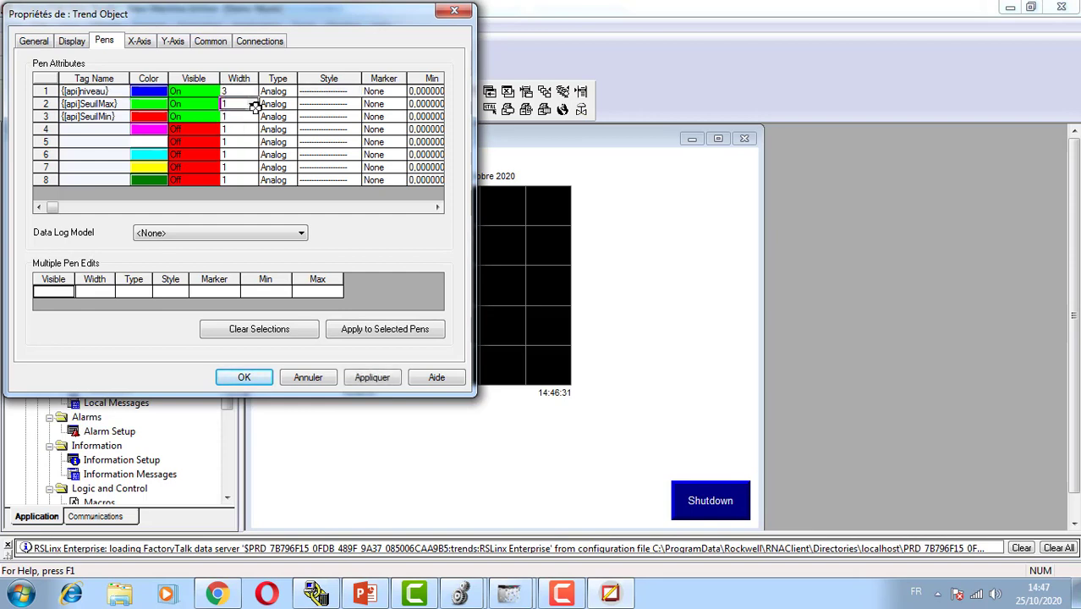
click(252, 103)
click(229, 136)
click(251, 116)
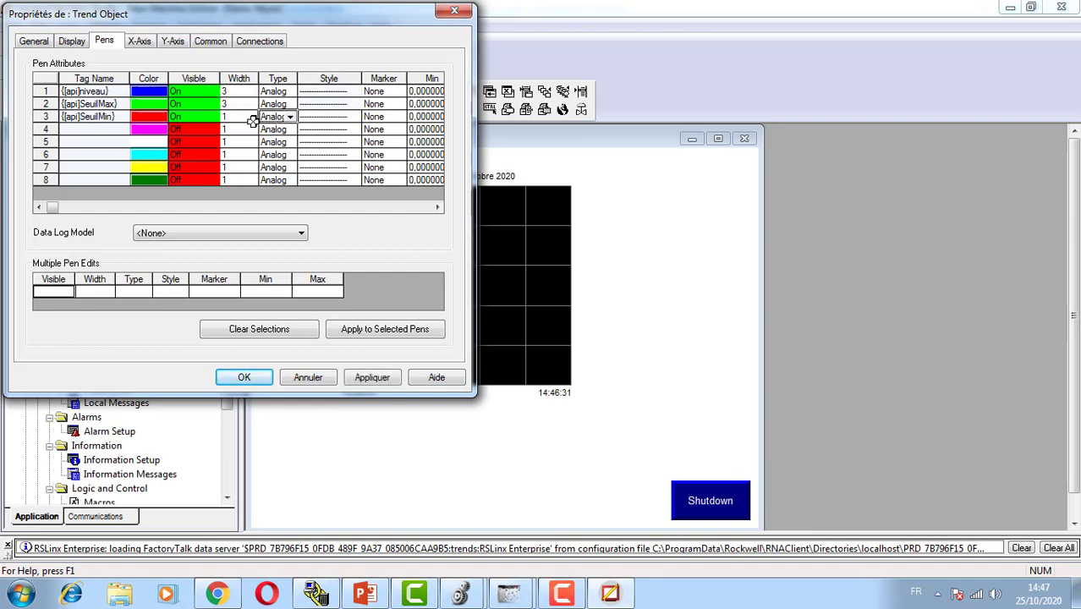
click(252, 116)
click(230, 149)
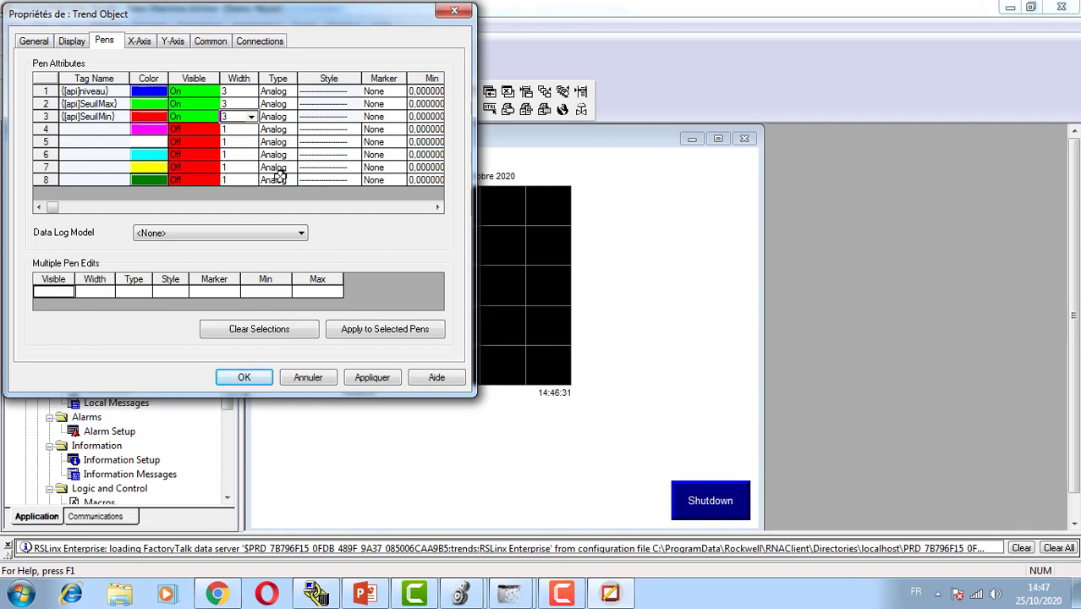
Set the trend's X-axis time span to 1 minute and its Y-axis to custom limits of 0 to 100
click(141, 42)
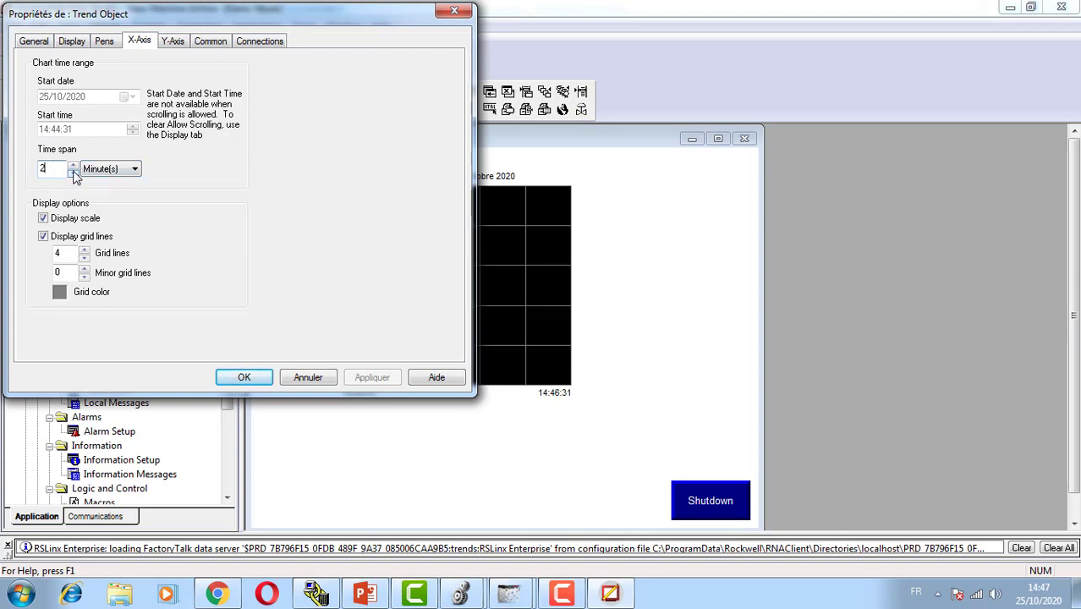
click(74, 173)
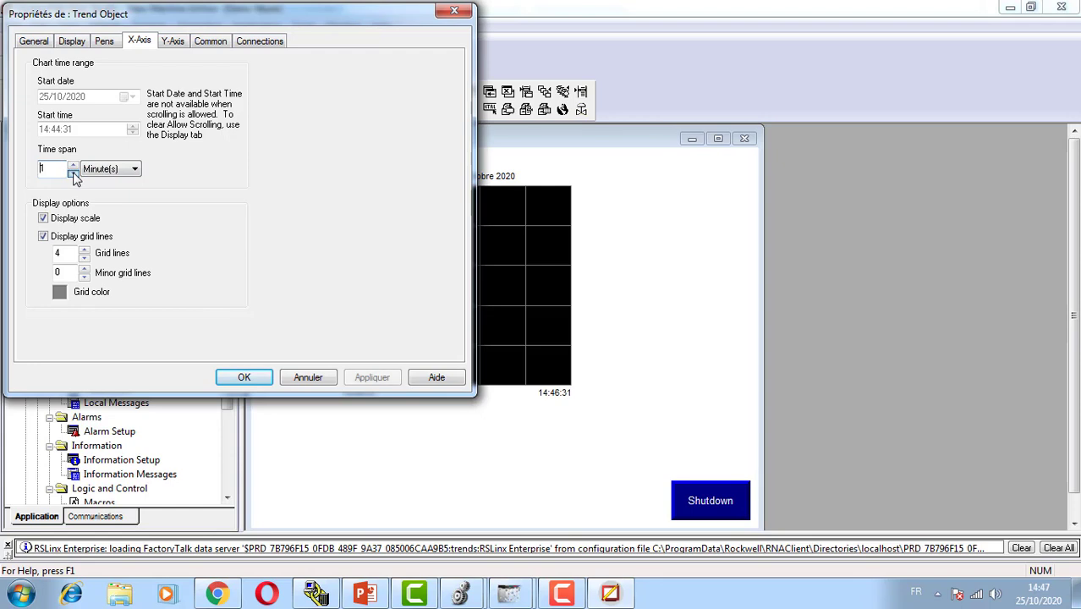
click(171, 44)
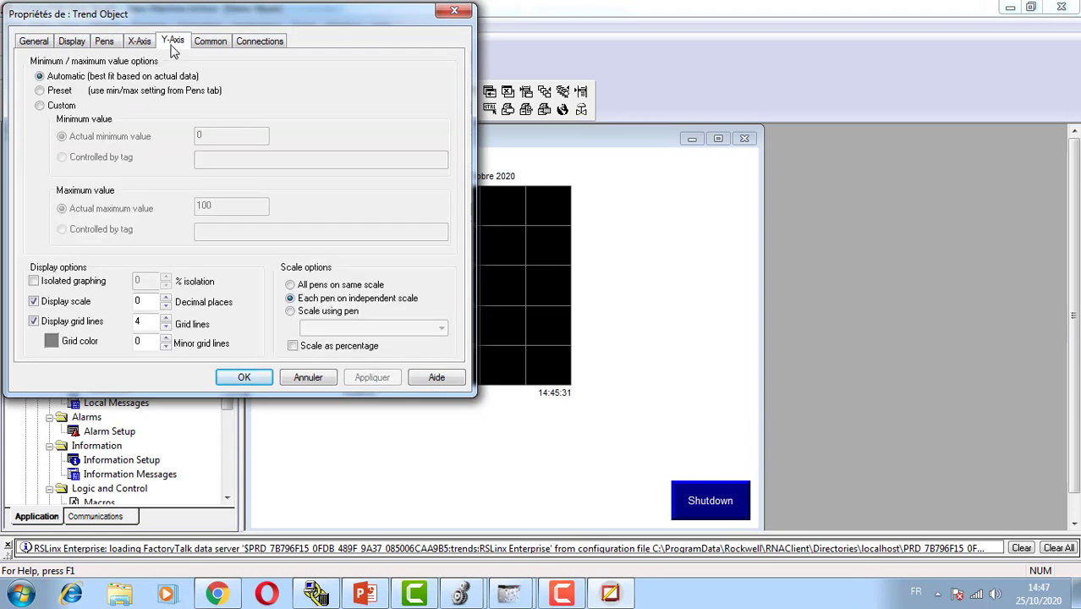
click(40, 105)
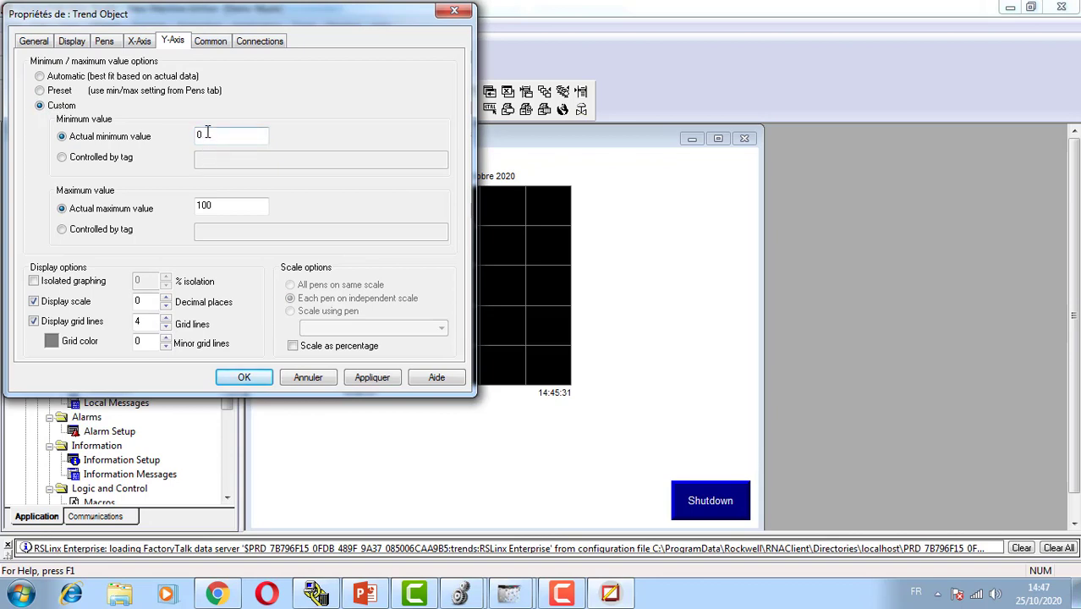
click(219, 207)
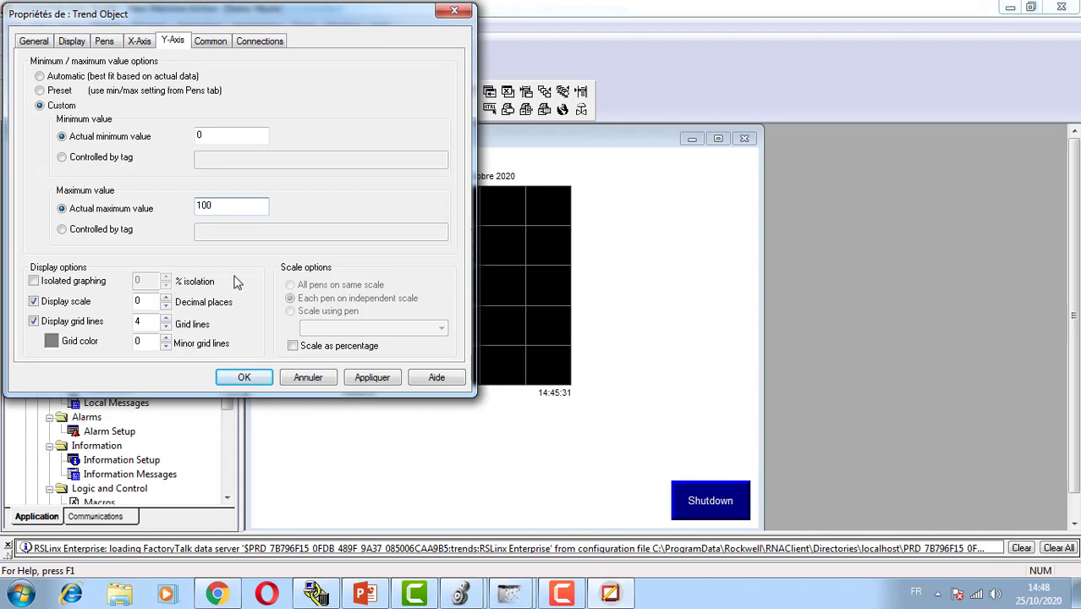
Review the trend's common settings, tag connections and pen colors, and accept the trend properties
click(209, 42)
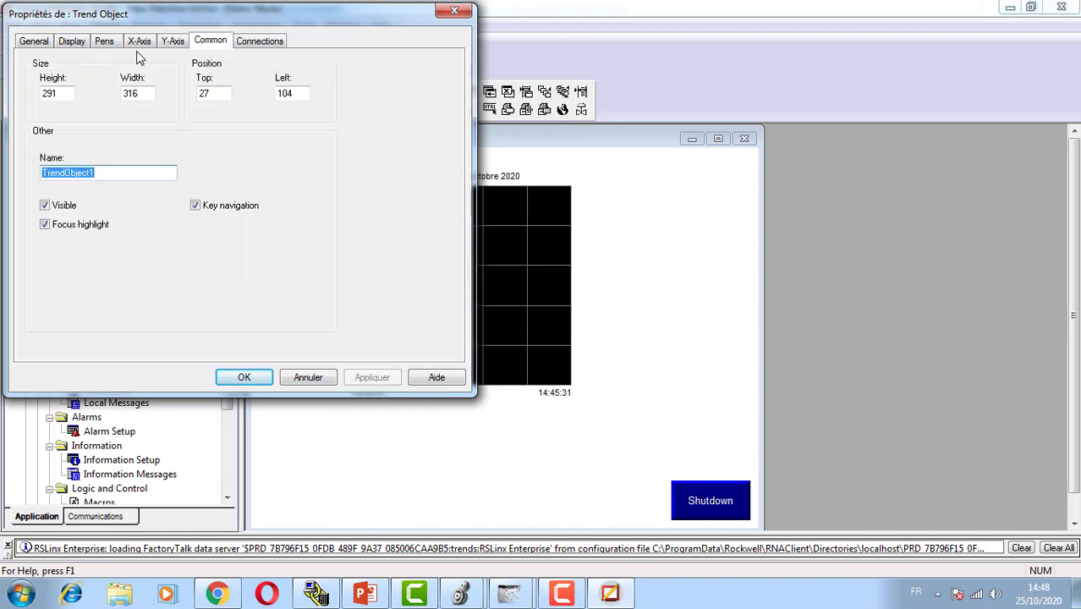
click(248, 44)
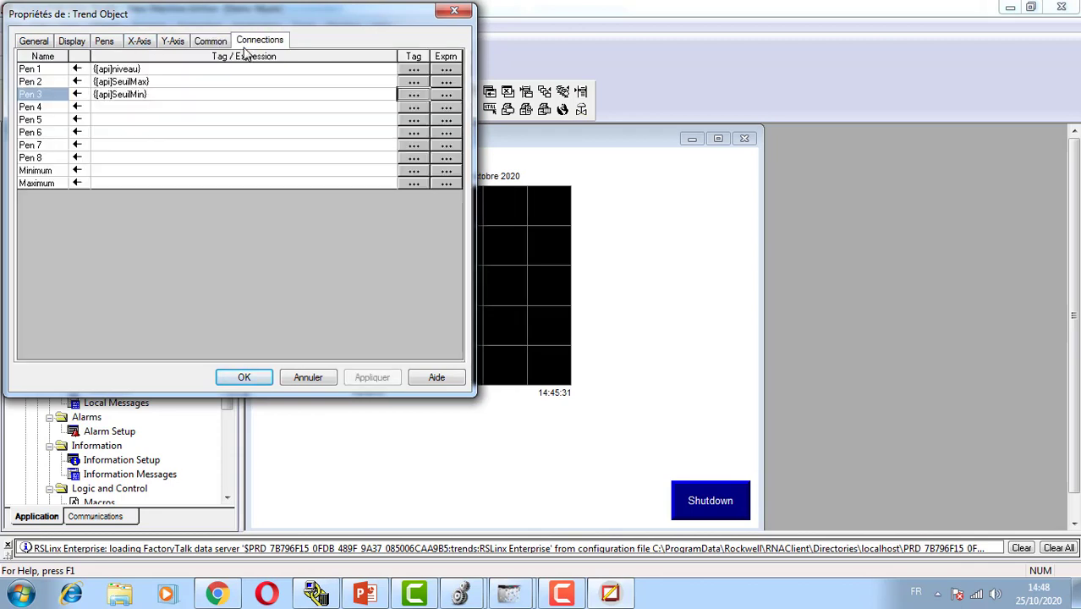
click(105, 42)
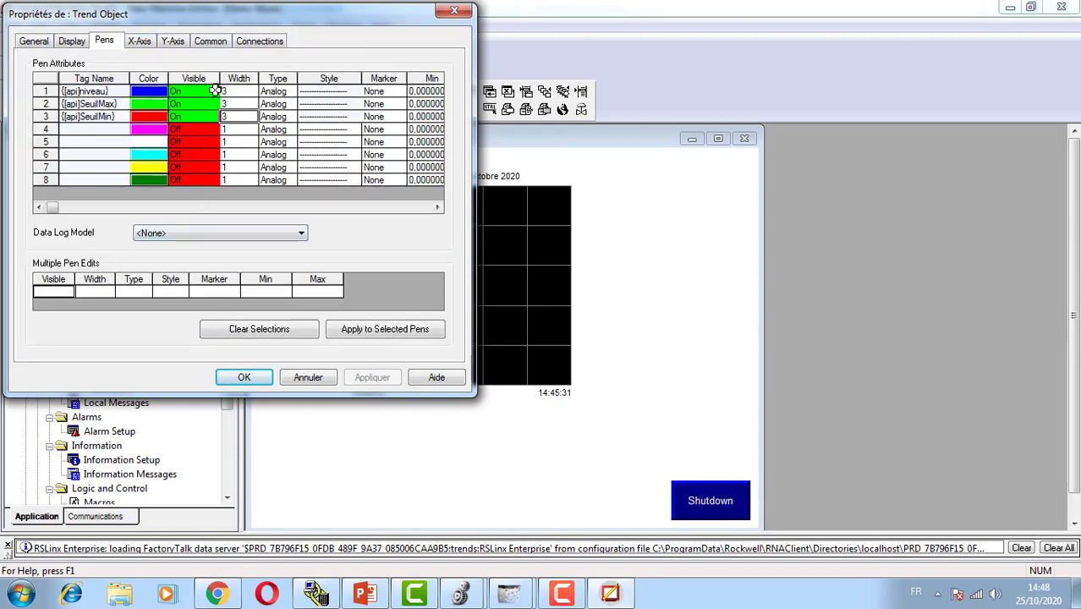
click(160, 100)
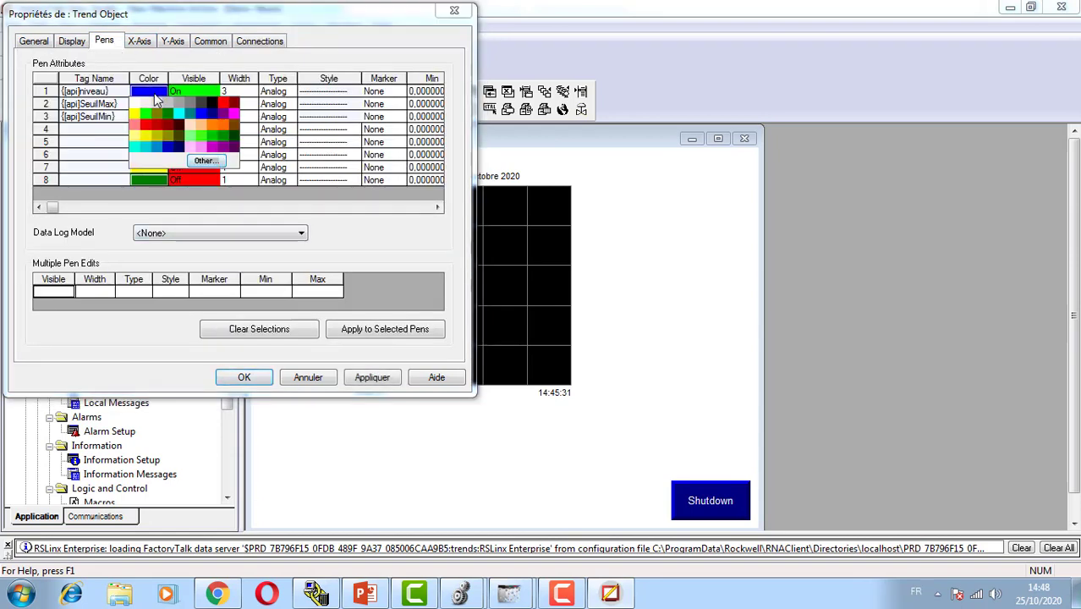
click(159, 98)
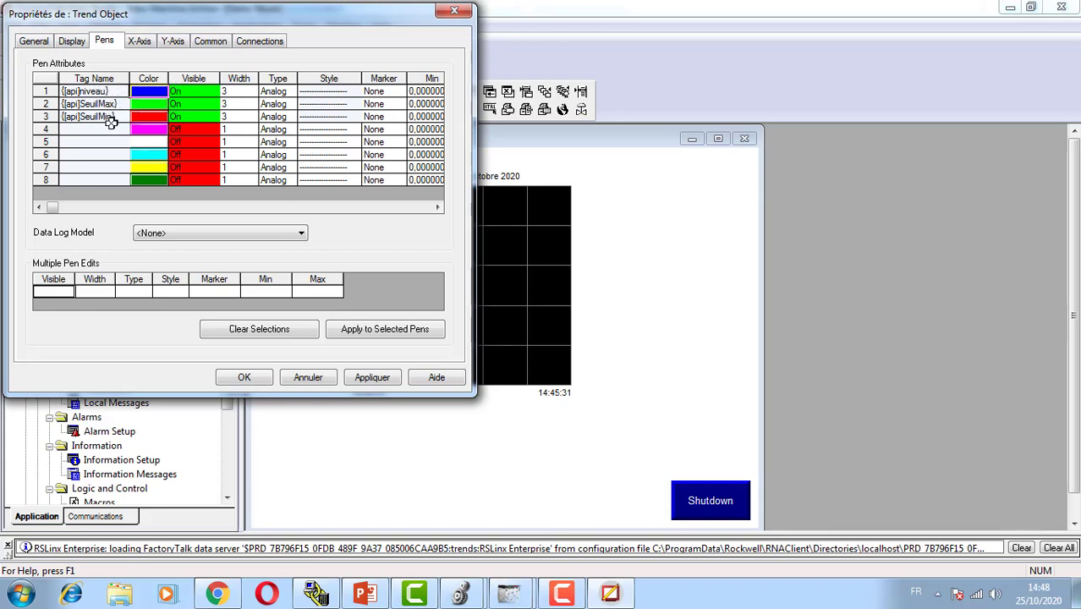
click(243, 378)
click(528, 395)
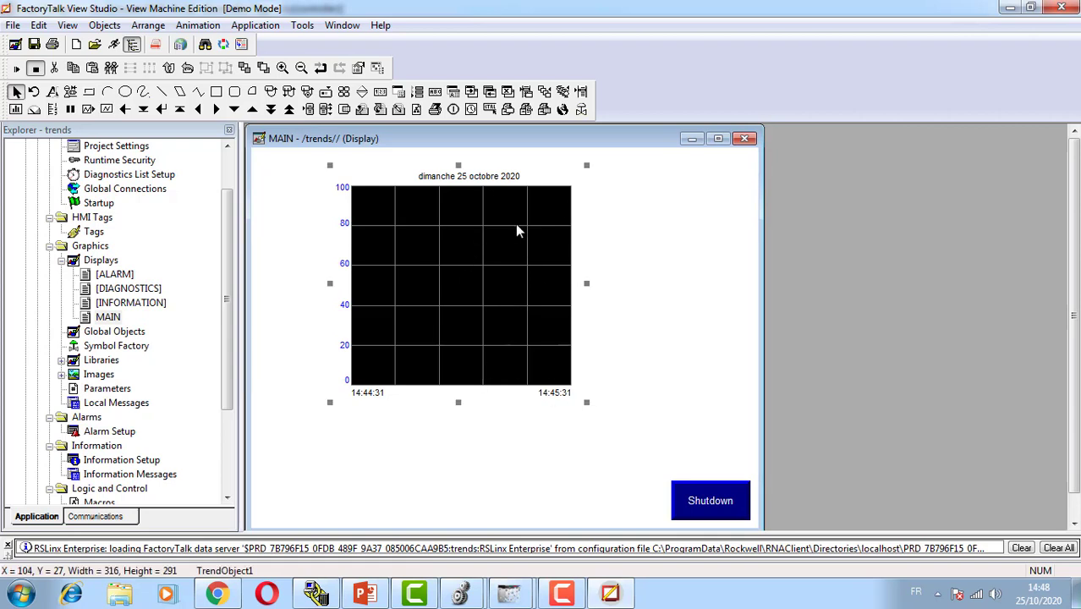
Add a move right button about 59 by 41 under the trend's lower-right corner, sending its presses to the linked object TrendObject1
click(213, 112)
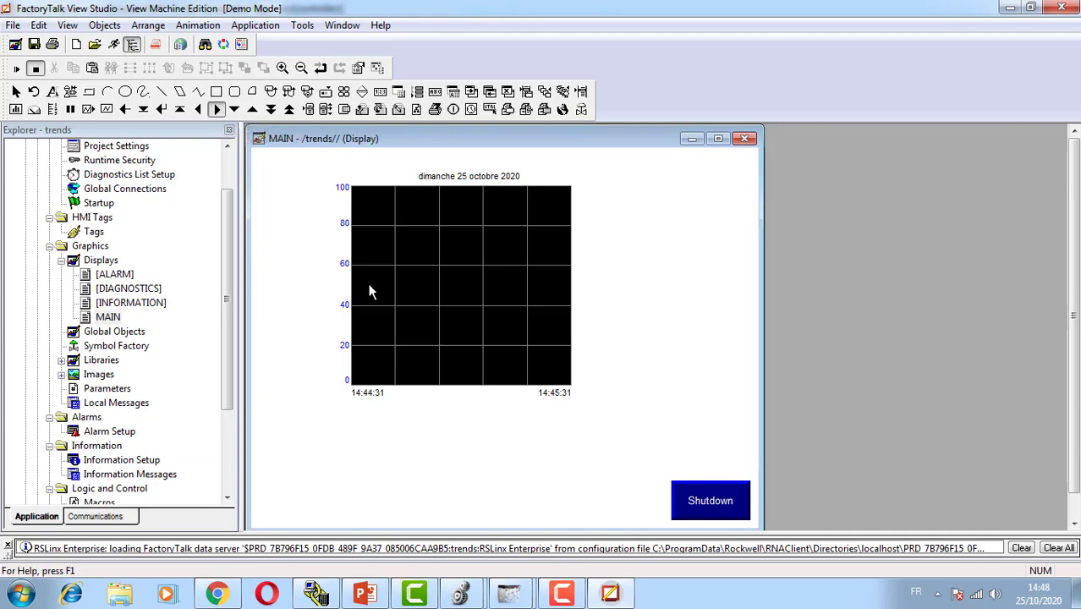
drag(513, 404, 563, 435)
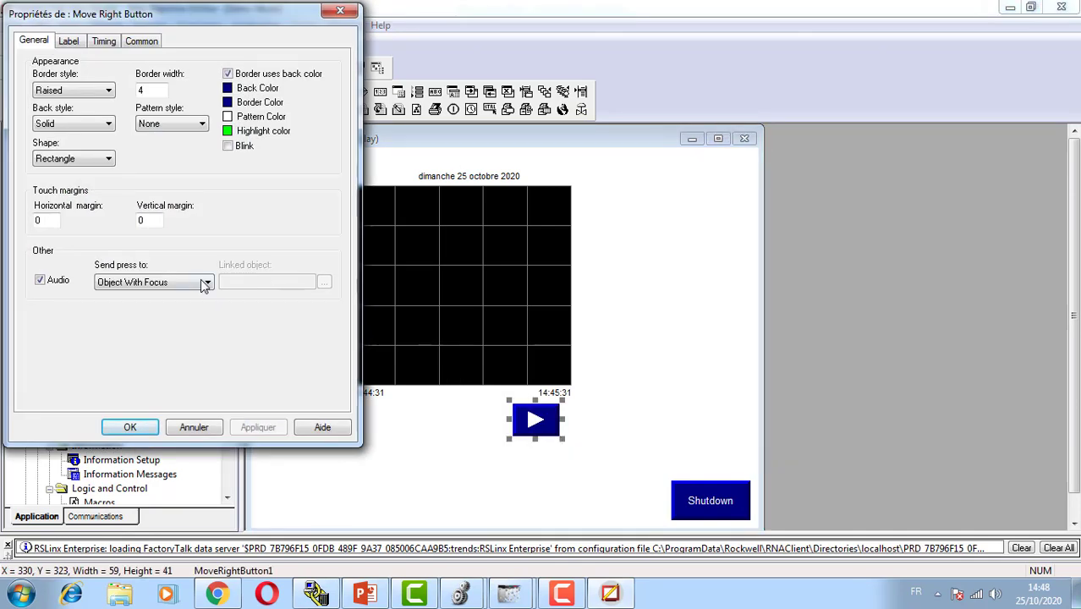
click(200, 287)
click(174, 304)
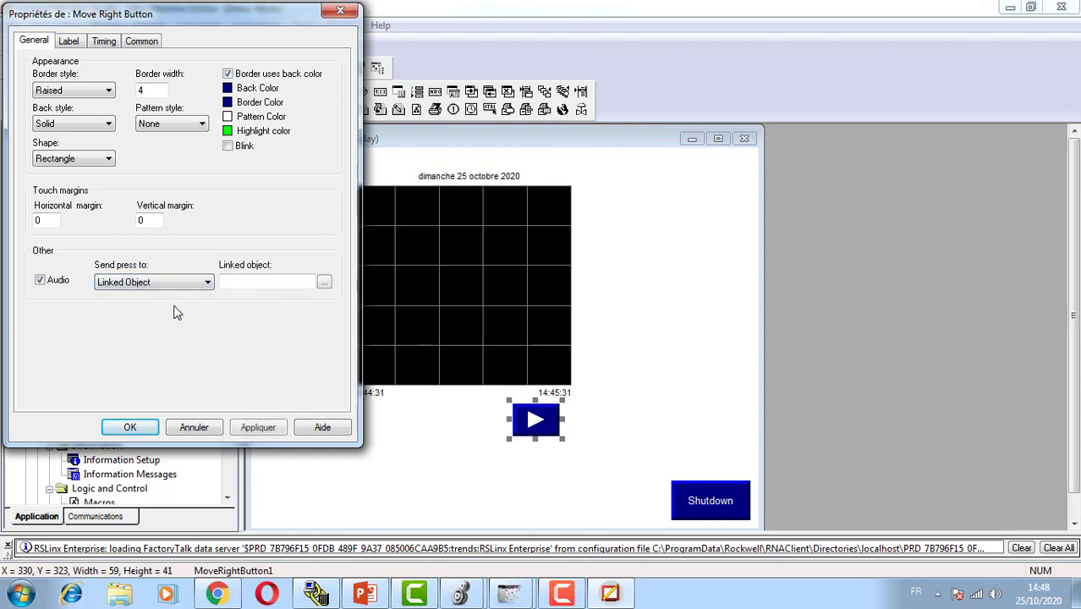
click(226, 280)
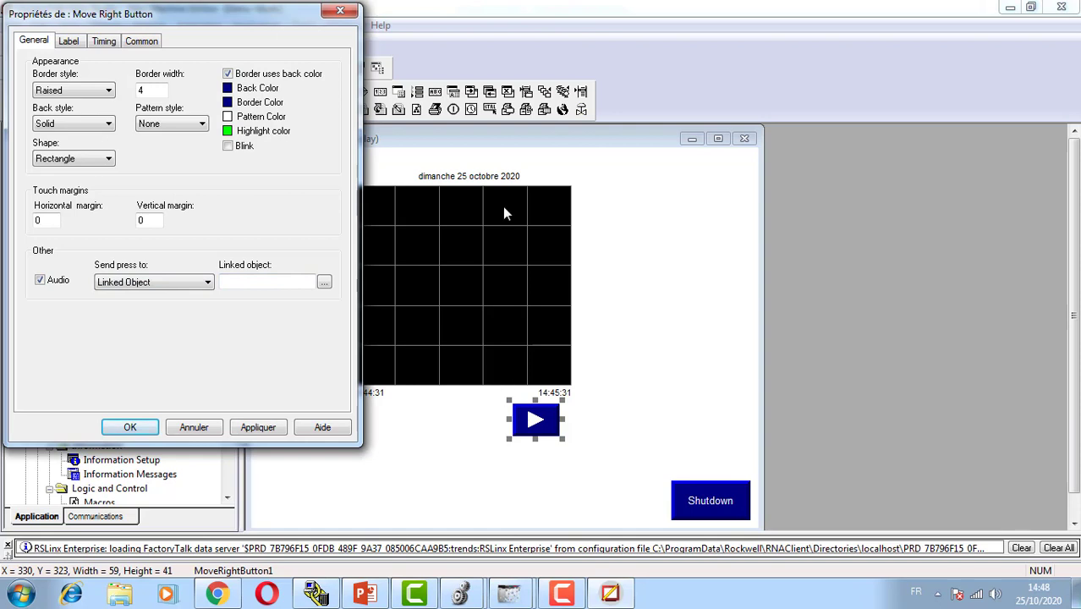
click(323, 283)
double_click(135, 142)
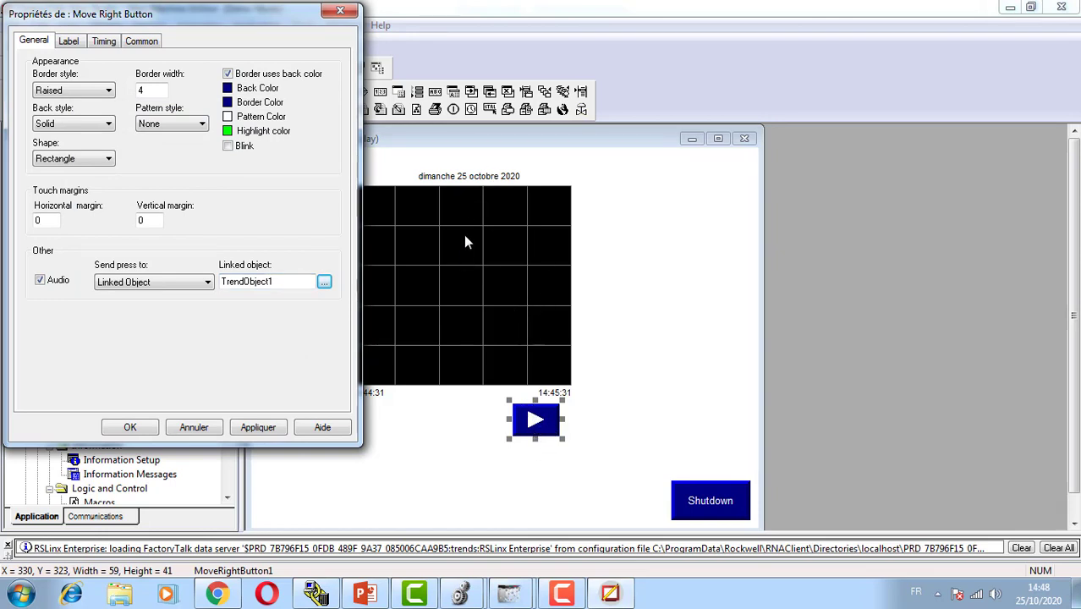
click(154, 428)
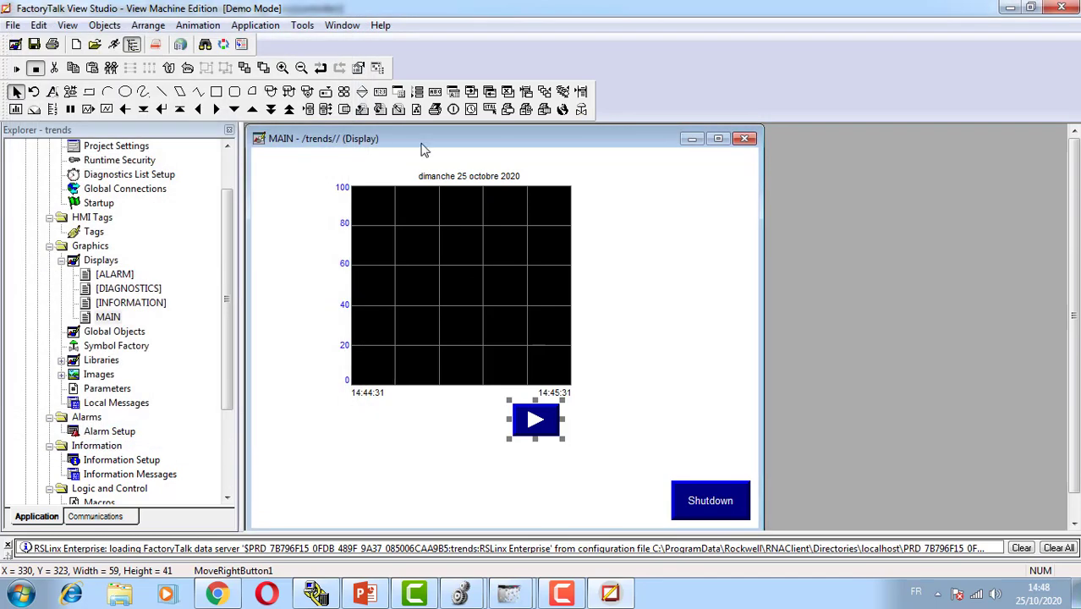
Add a move left button about 53 by 42 under the trend's lower-left corner, sending its presses to the linked object TrendObject1
click(197, 109)
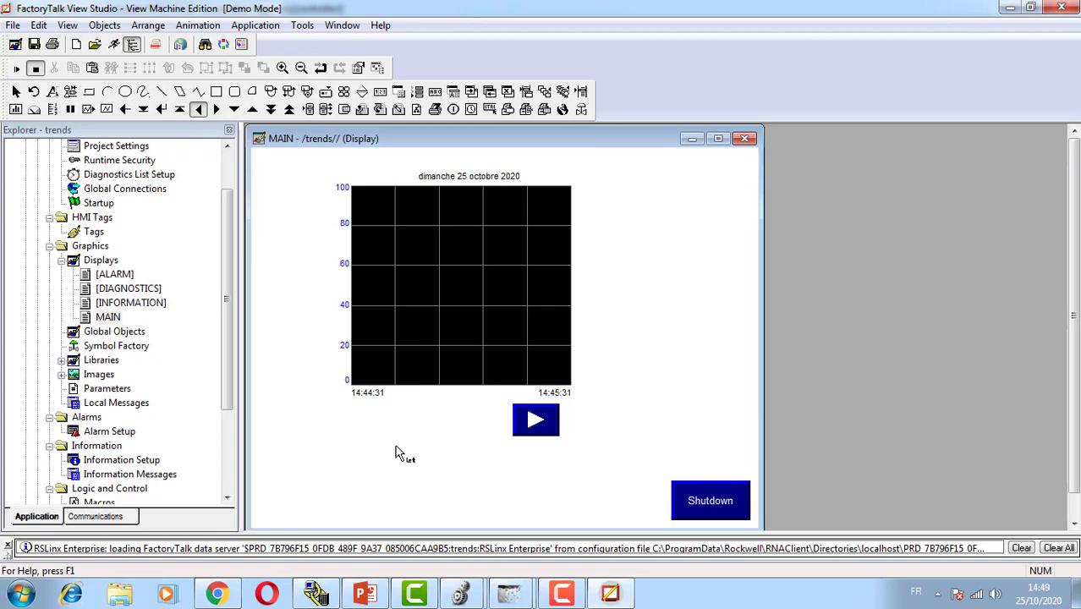
drag(349, 404, 393, 444)
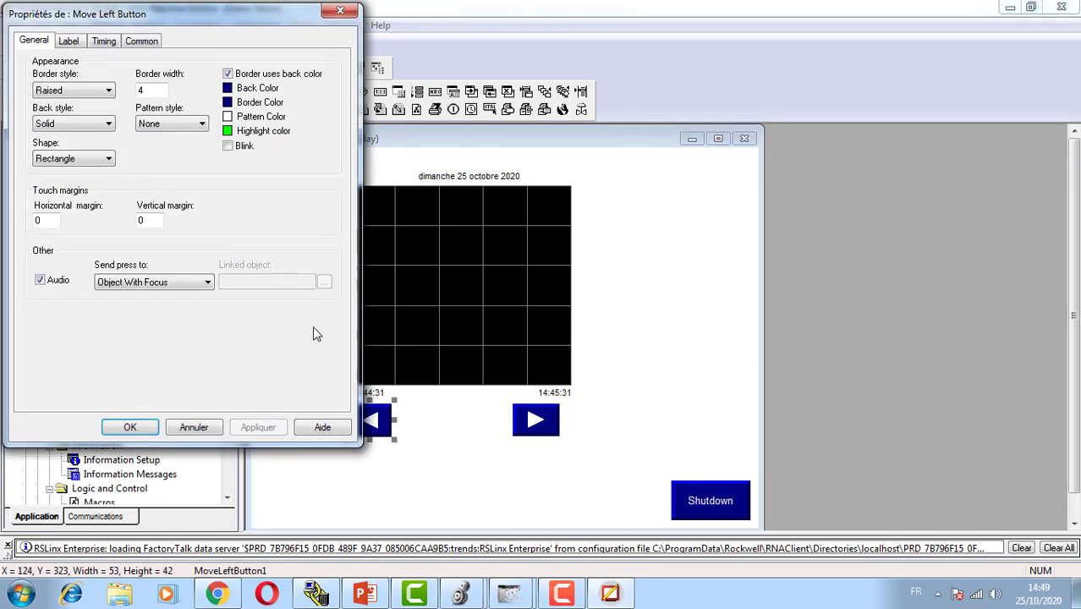
click(194, 282)
click(164, 312)
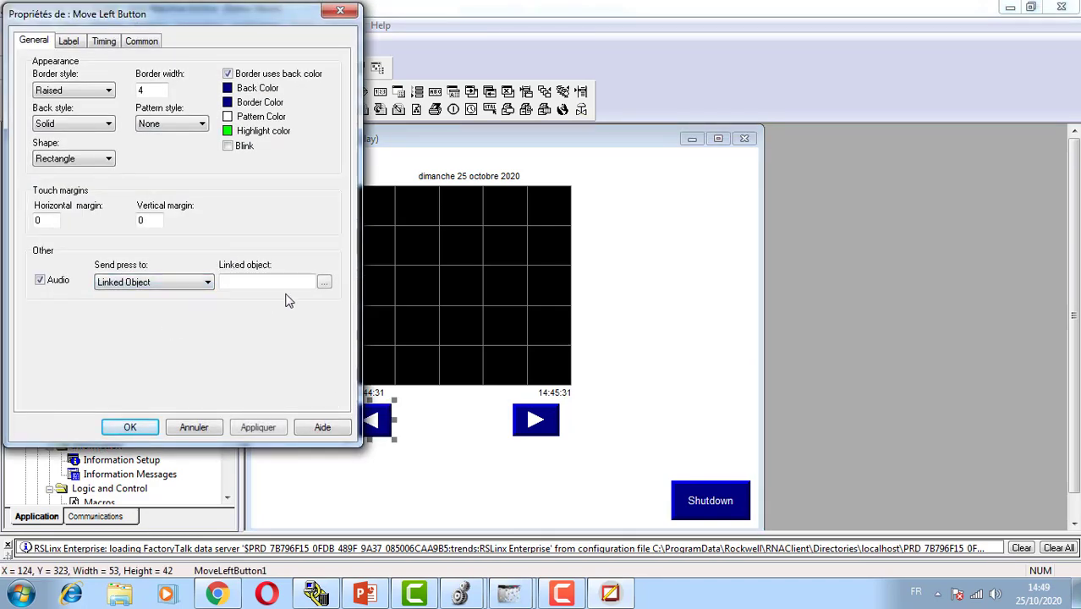
click(323, 281)
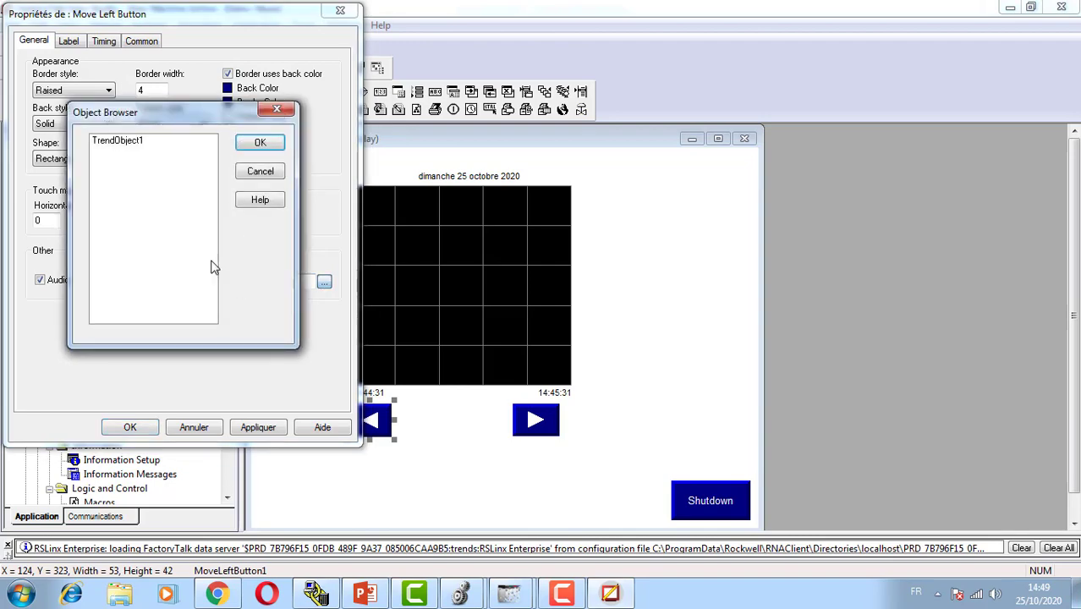
double_click(123, 141)
click(131, 427)
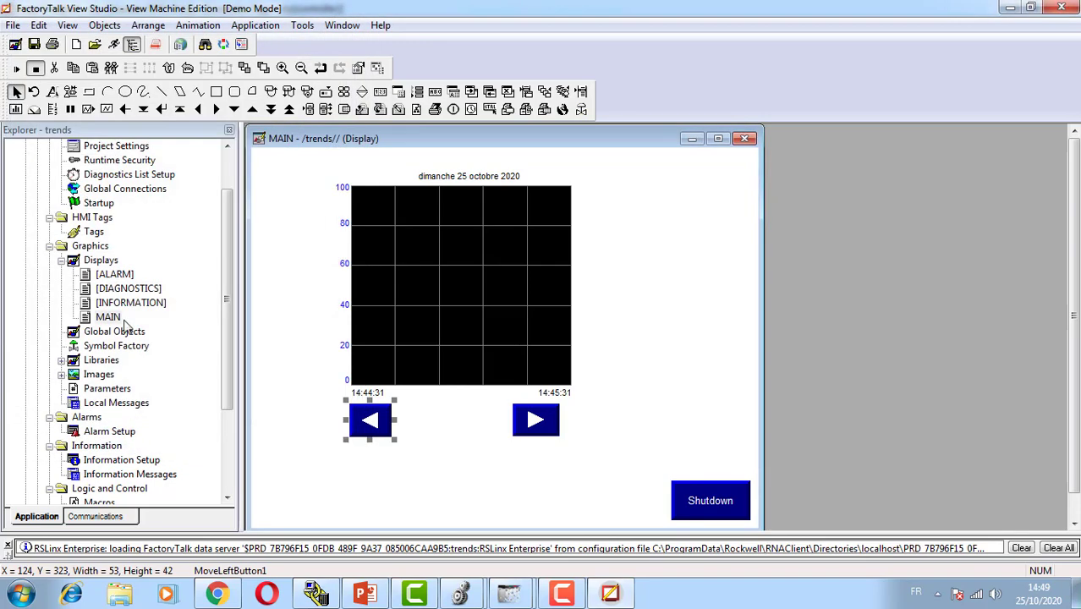
Add a pause pen button about 46 by 37 between the two arrow buttons, sending its presses to the linked object TrendObject1
click(174, 169)
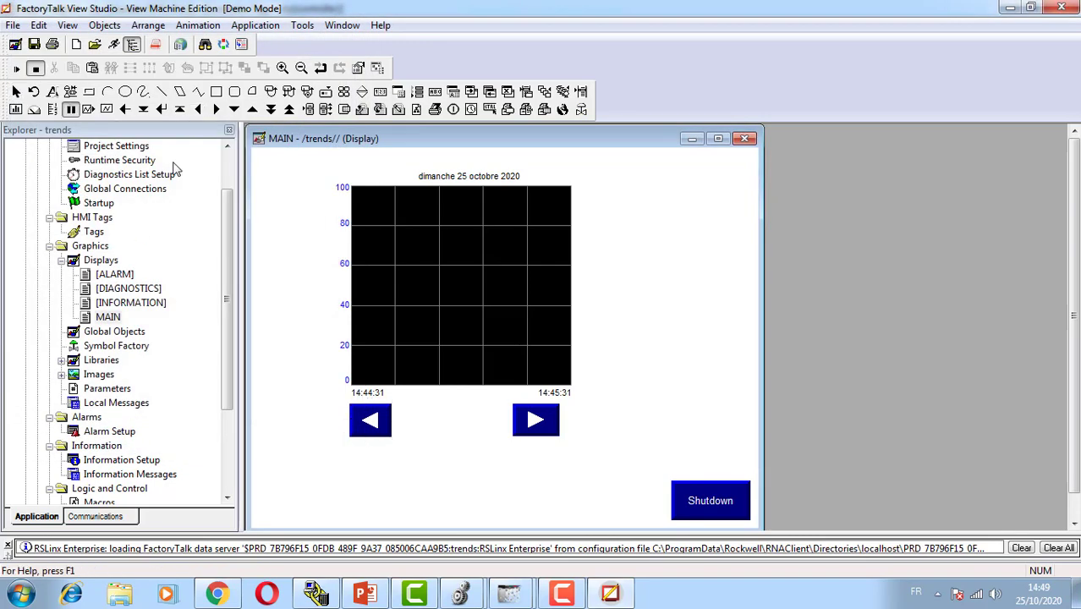
drag(434, 408, 472, 437)
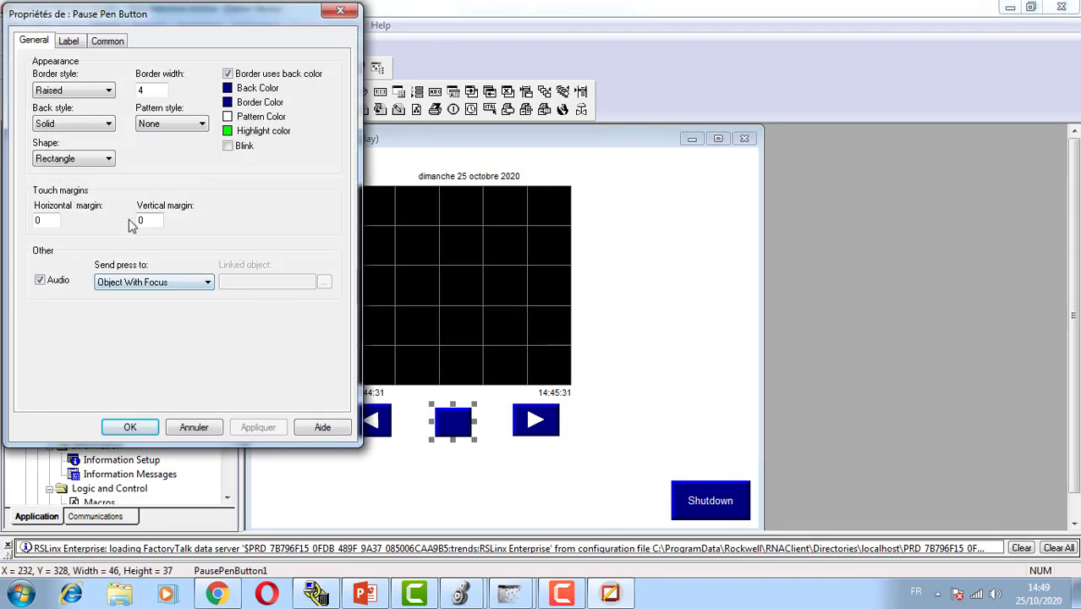
click(146, 283)
click(147, 319)
click(207, 282)
click(188, 305)
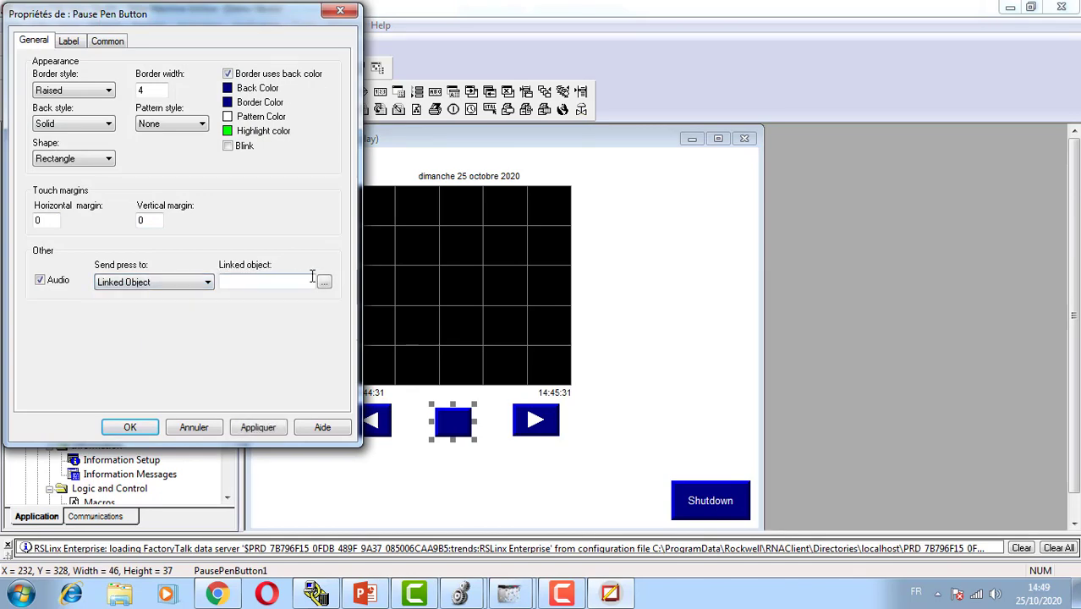
click(322, 280)
double_click(139, 150)
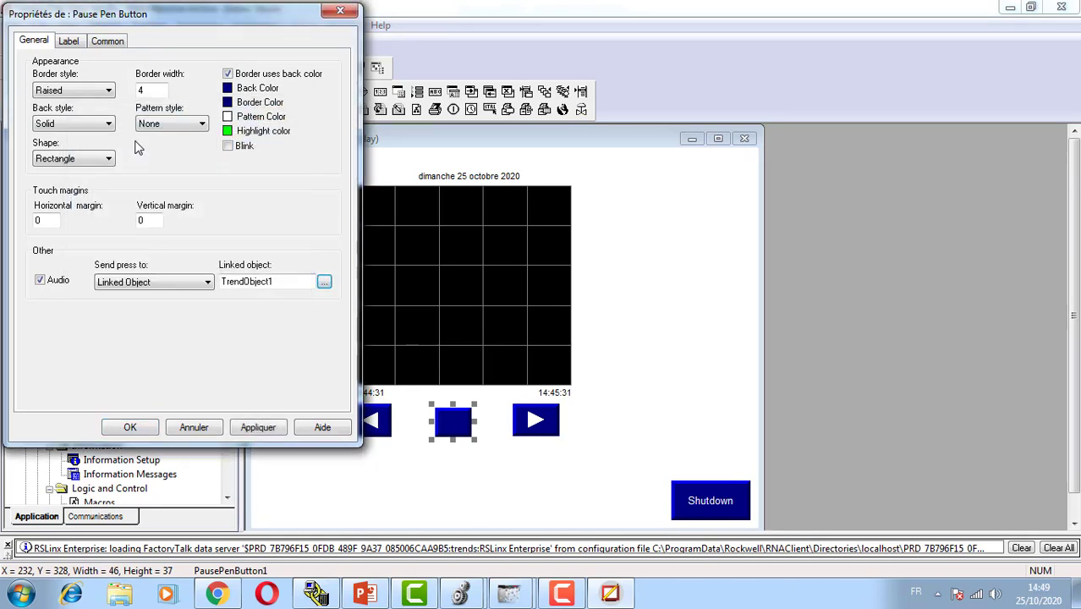
Caption the pause pen button "Pause" and accept its properties
click(73, 42)
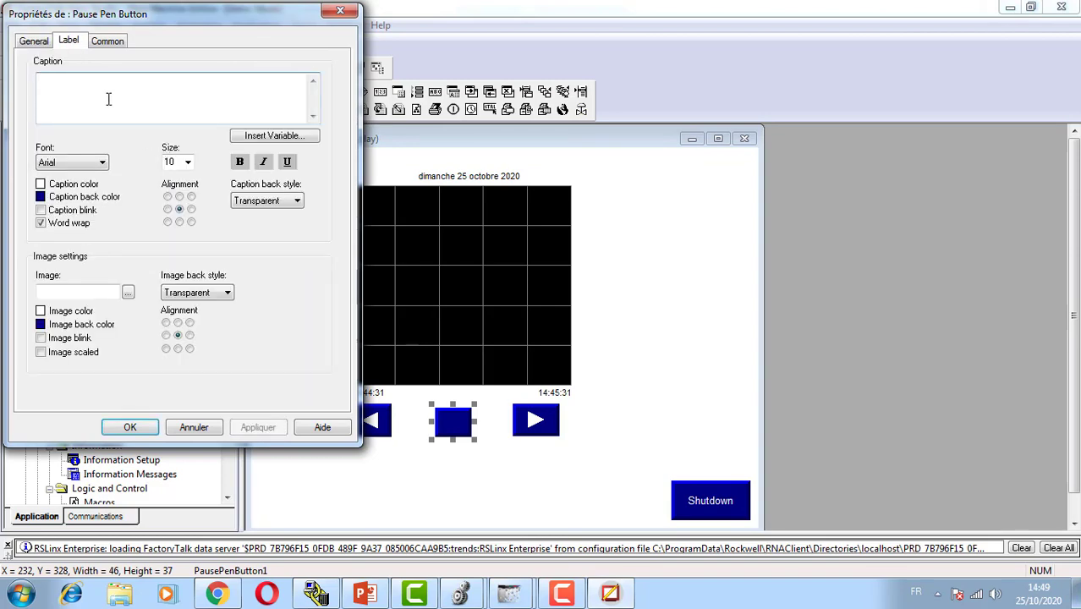
text(Pause)
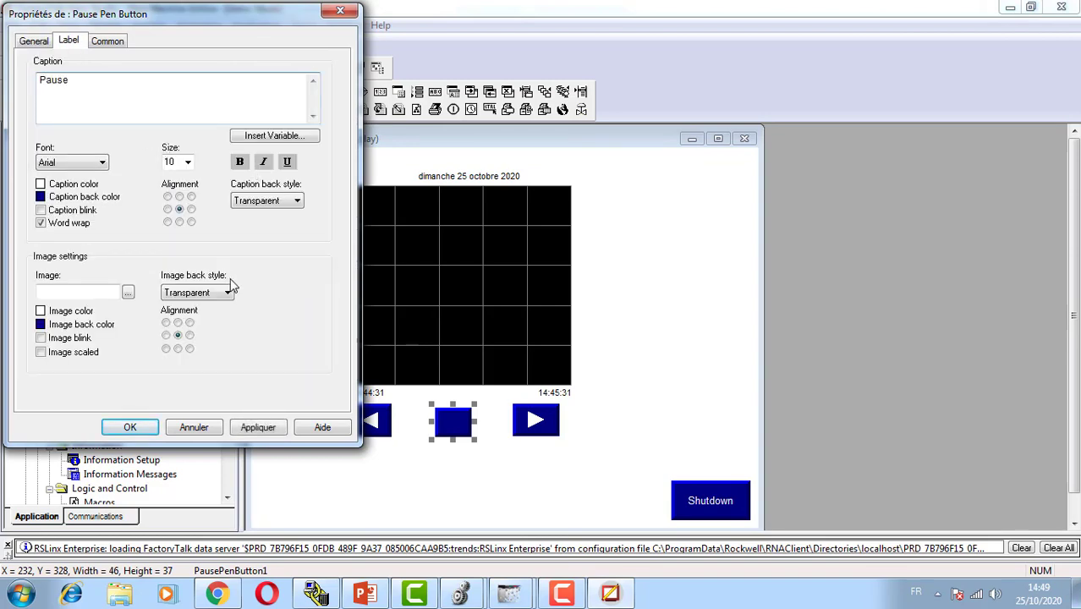
click(130, 427)
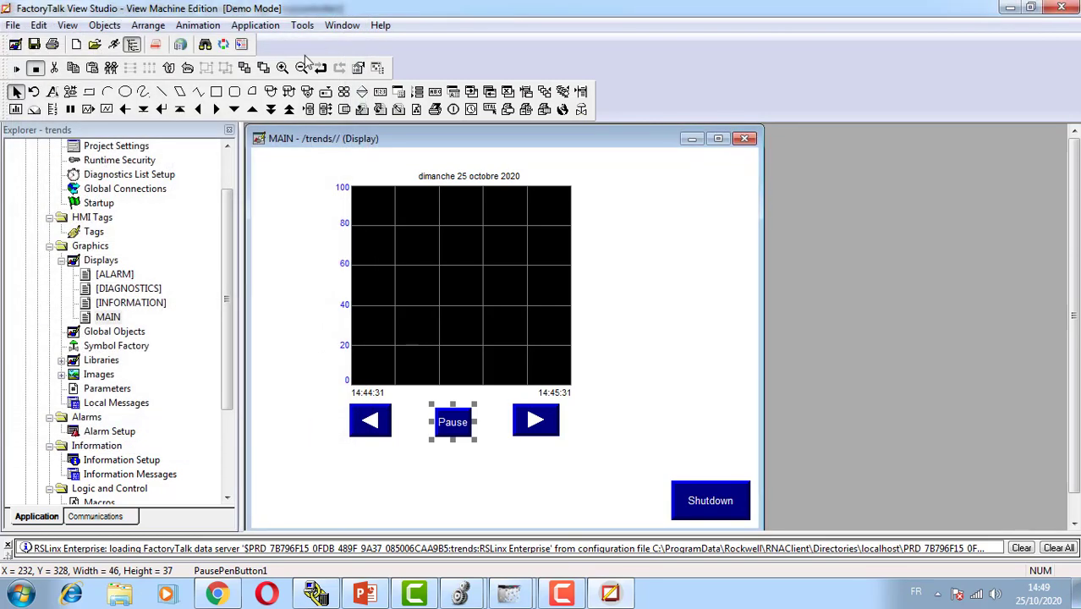
Add a move up button about 50 by 46 beside the trend's upper-left corner, sending its presses to the linked object TrendObject1
click(251, 122)
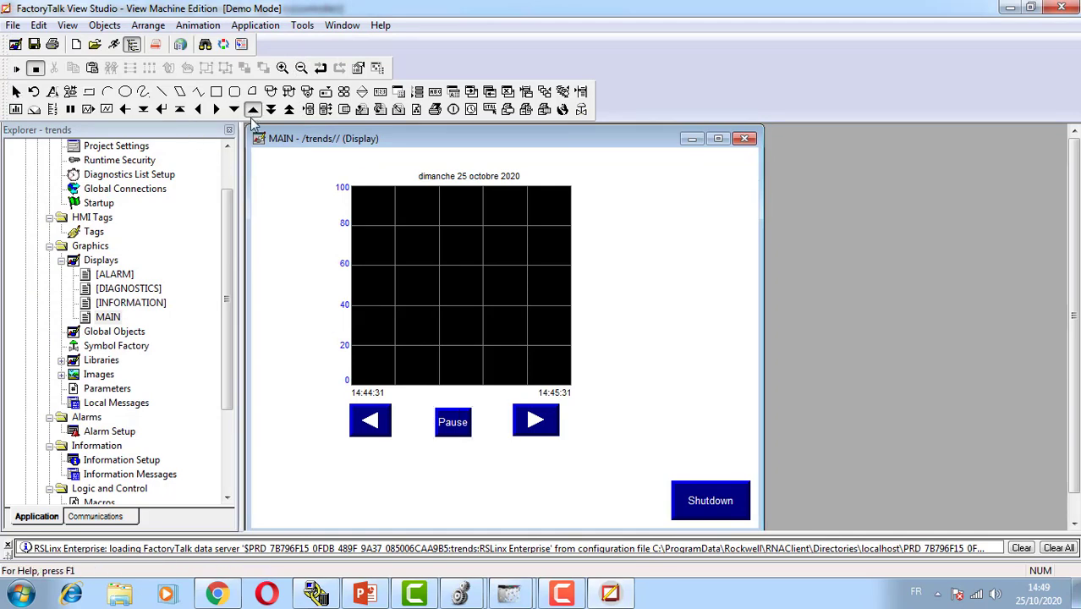
drag(276, 193, 319, 232)
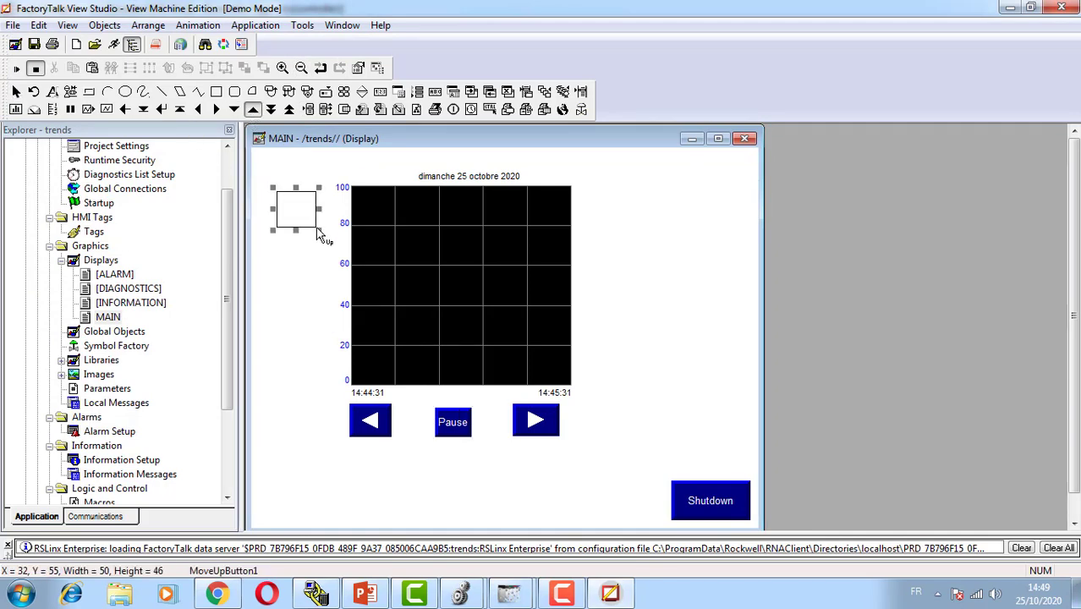
click(157, 282)
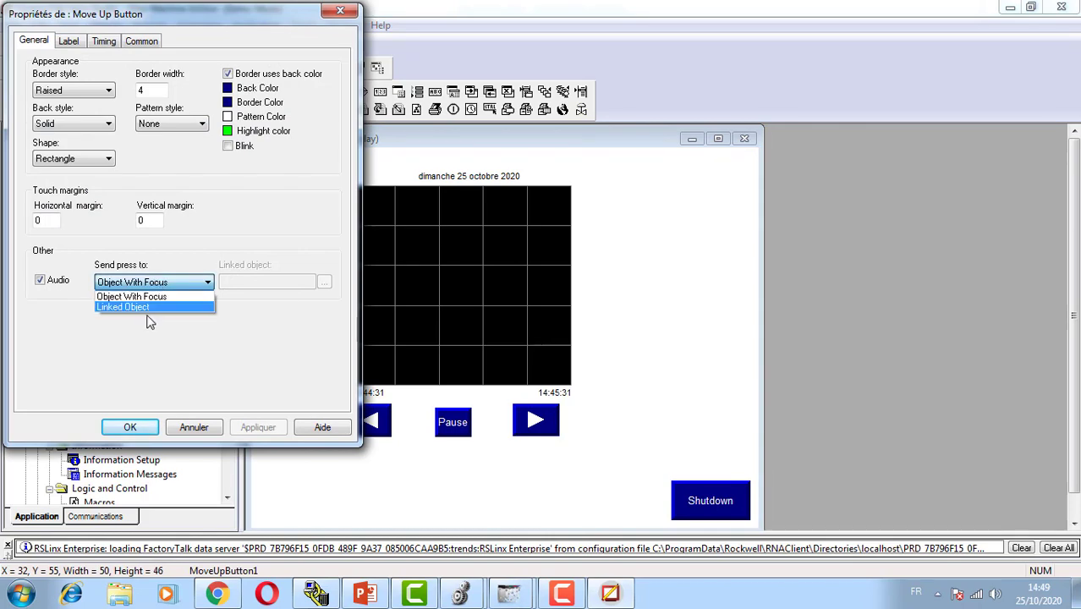
click(146, 302)
click(324, 283)
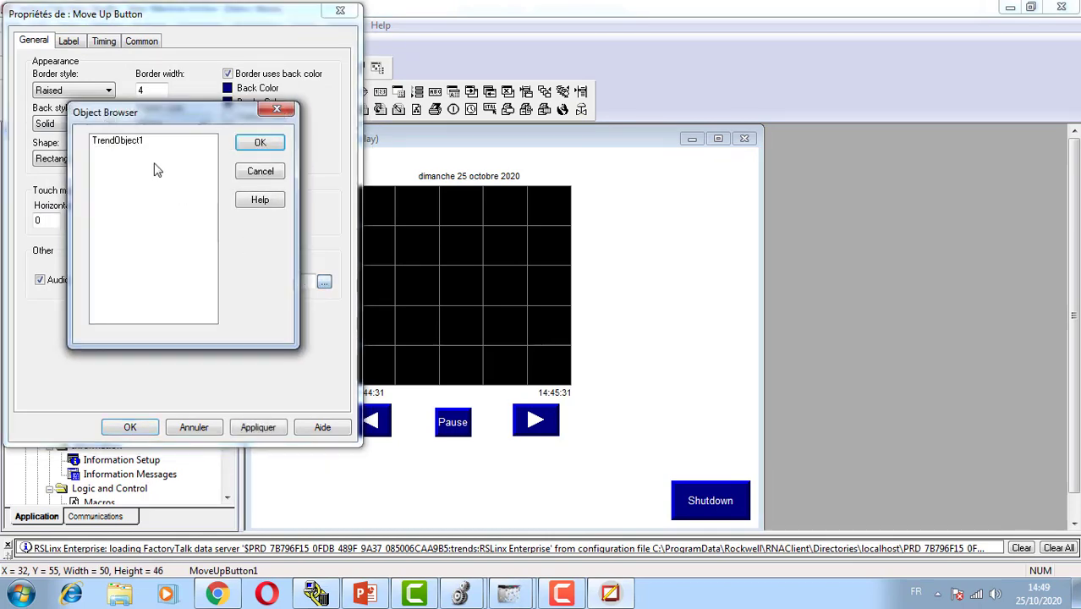
double_click(139, 145)
click(129, 427)
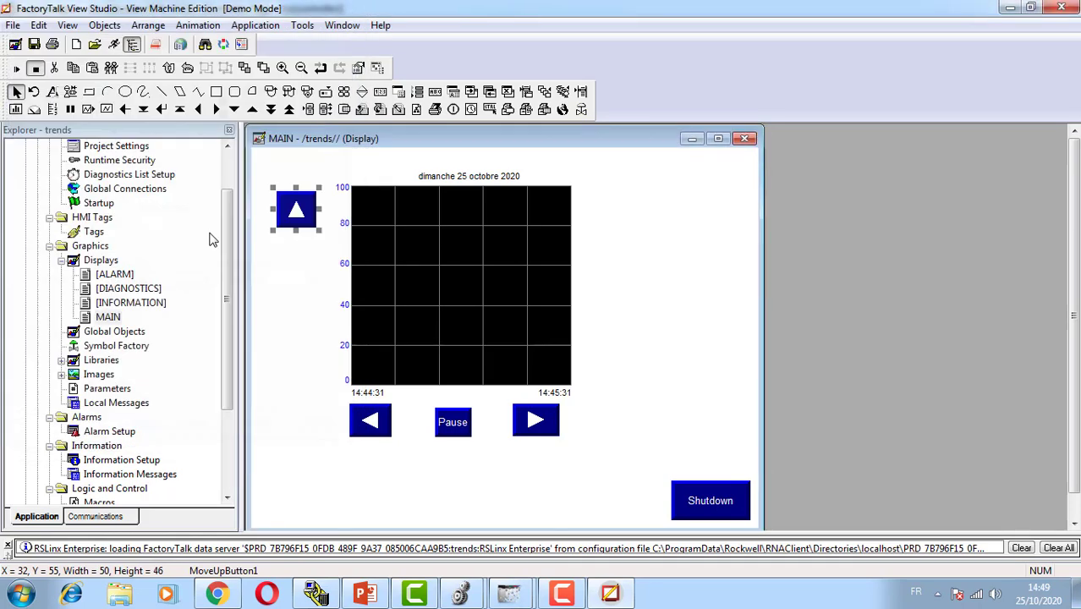
Add a move down button about 53 by 45 beside the trend's lower-left corner, sending its presses to the linked object TrendObject1
click(234, 110)
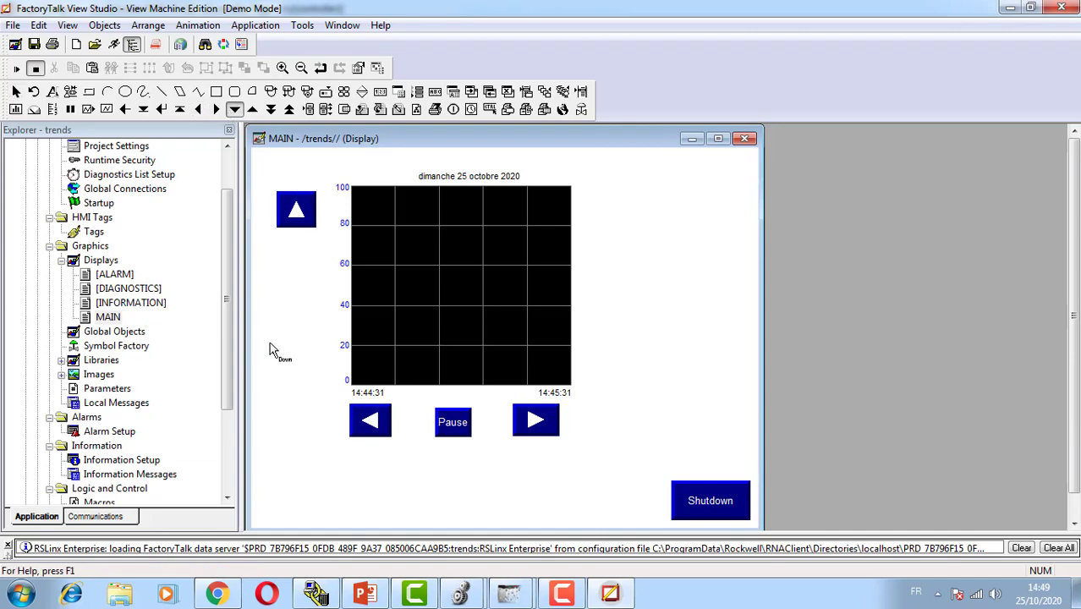
drag(270, 343, 313, 384)
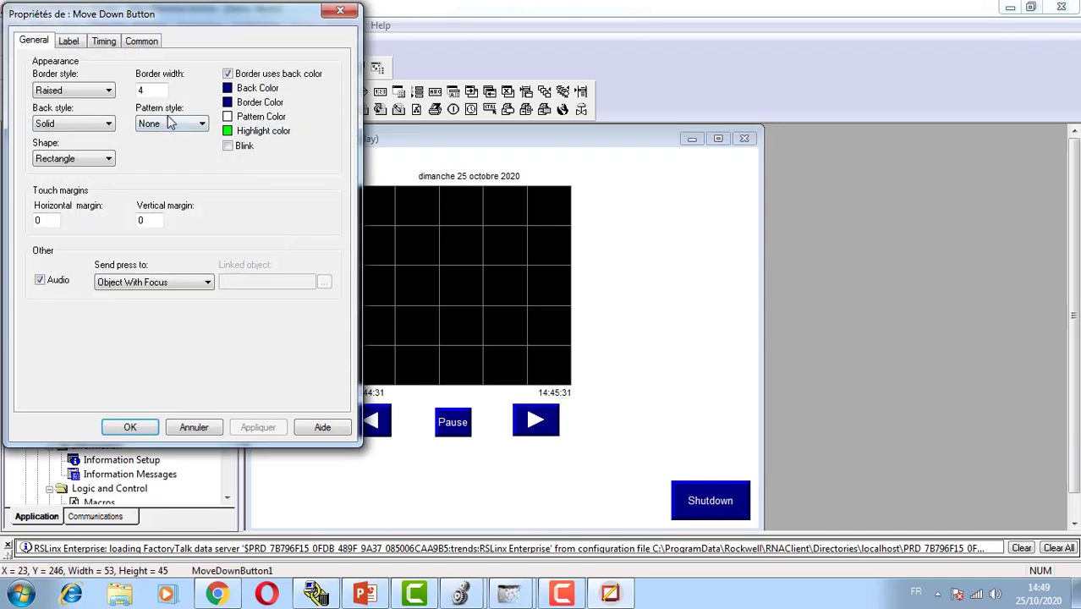
click(174, 282)
click(176, 306)
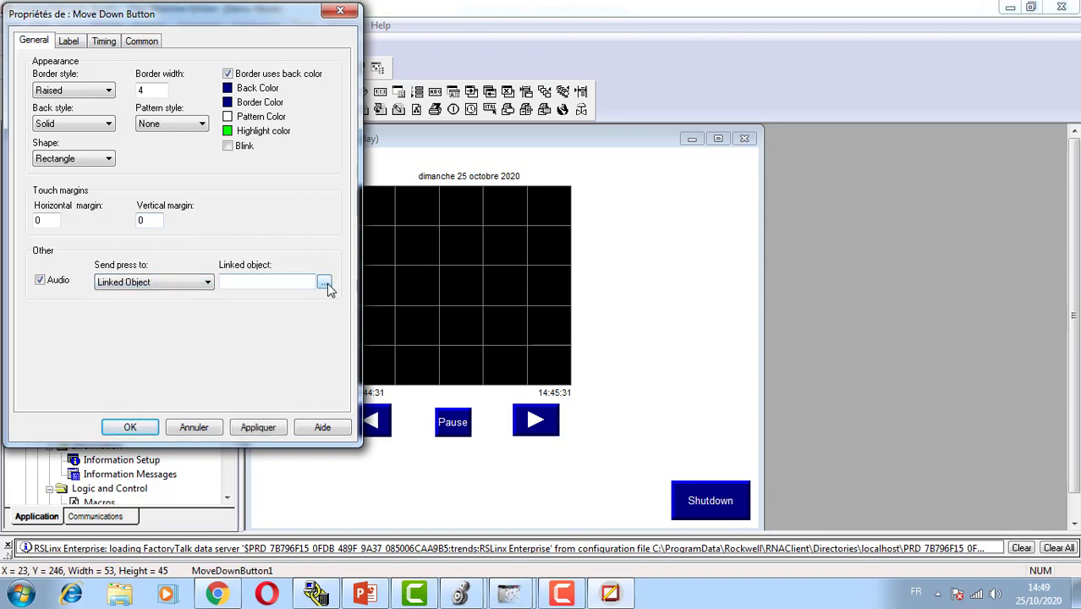
click(324, 281)
double_click(131, 150)
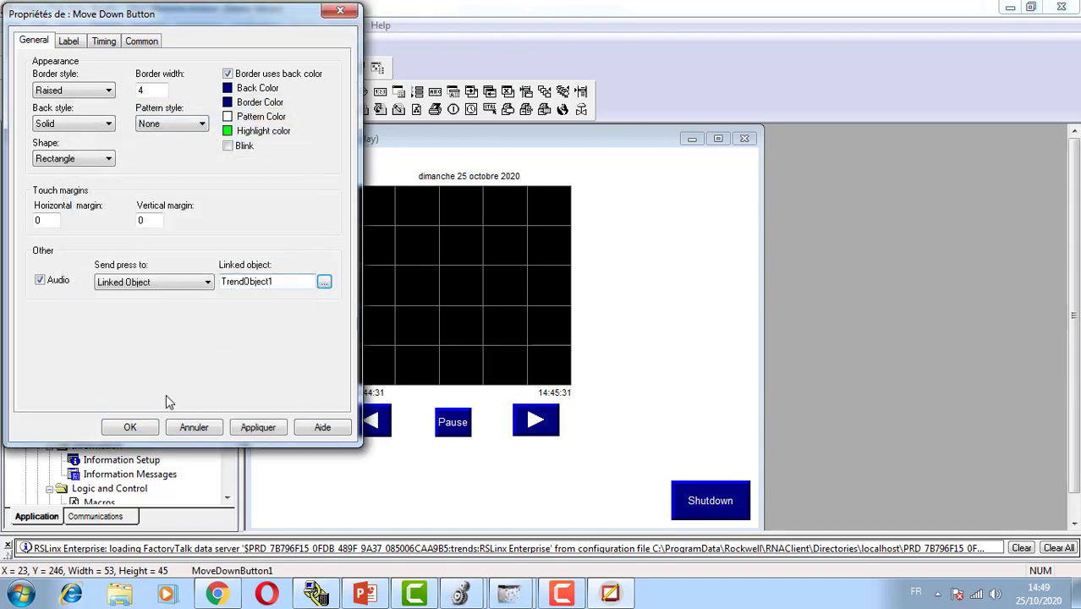
click(147, 426)
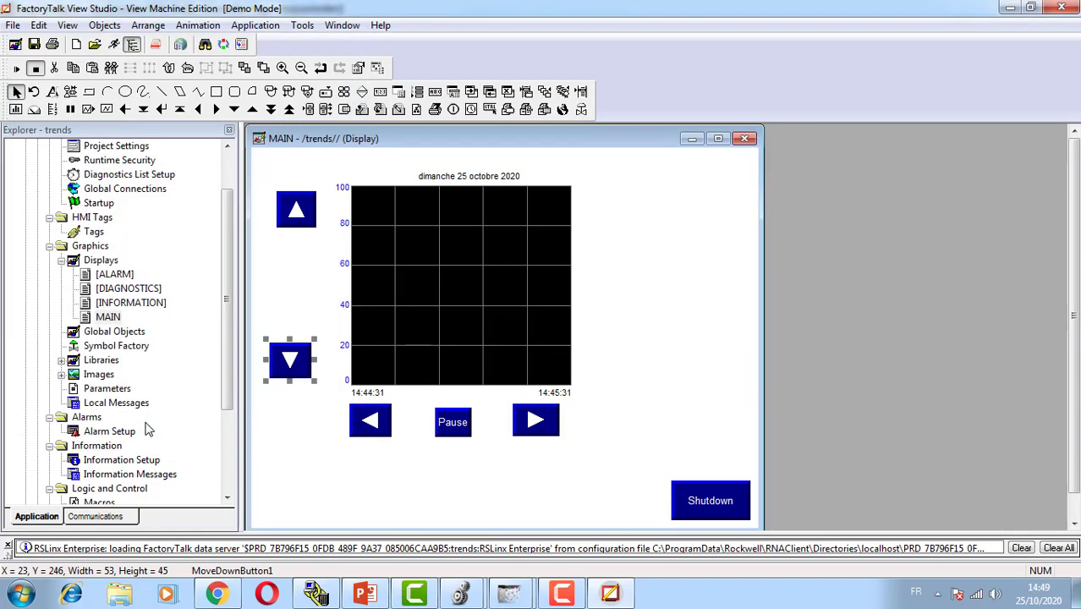
click(643, 299)
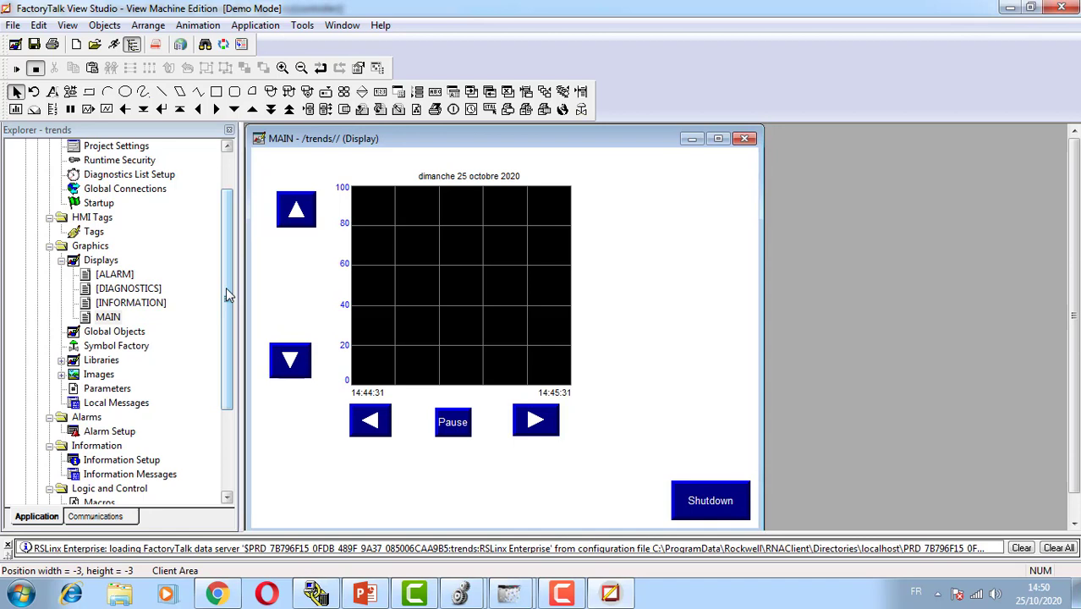
Open the Sliders graphic library from the project's Libraries
drag(225, 294, 234, 335)
click(61, 303)
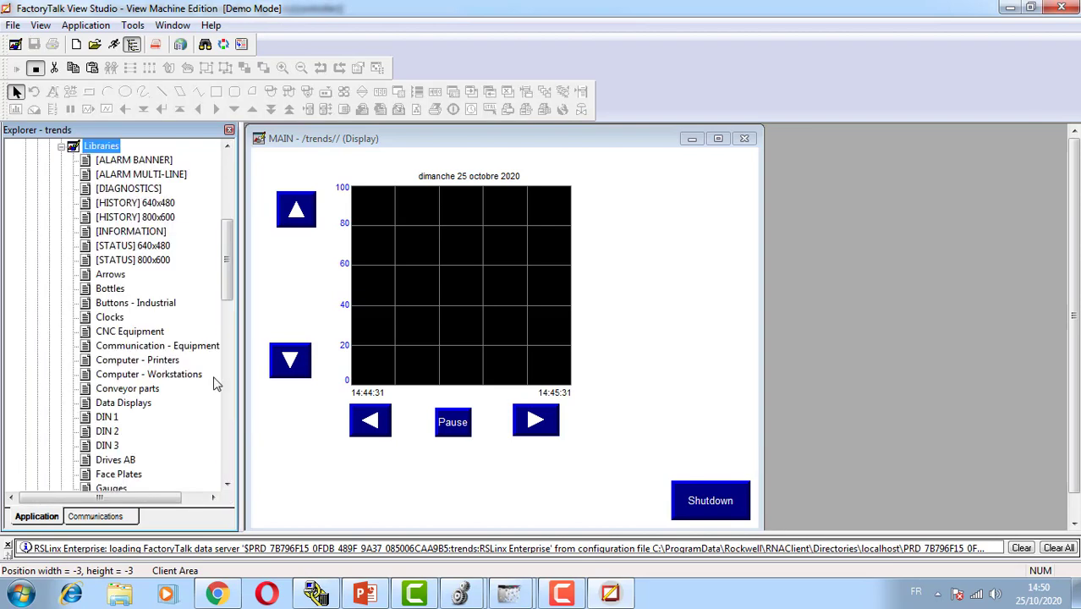
drag(234, 285, 245, 397)
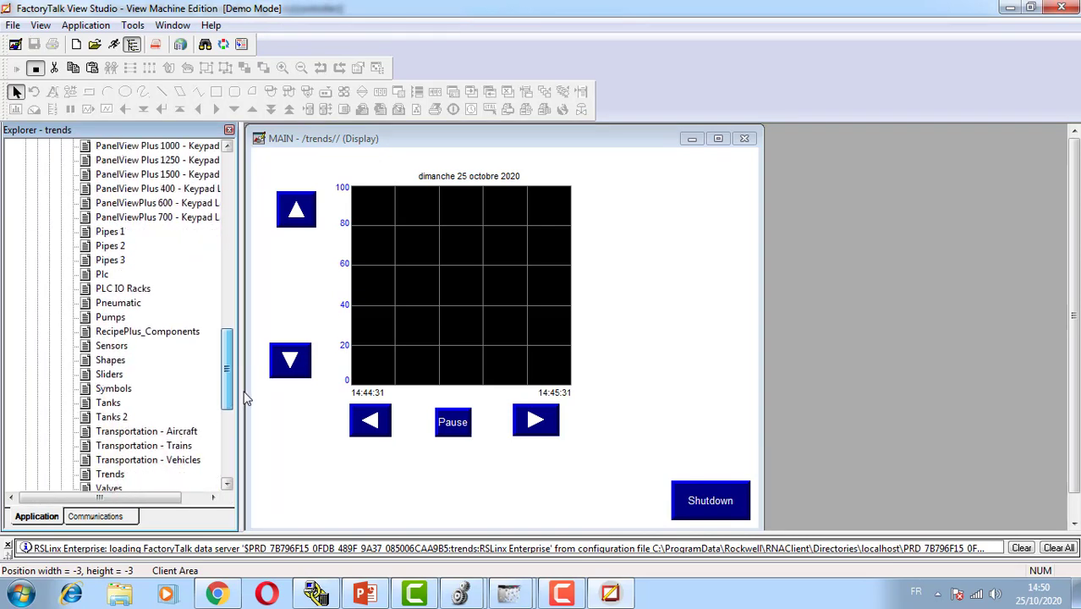
click(127, 376)
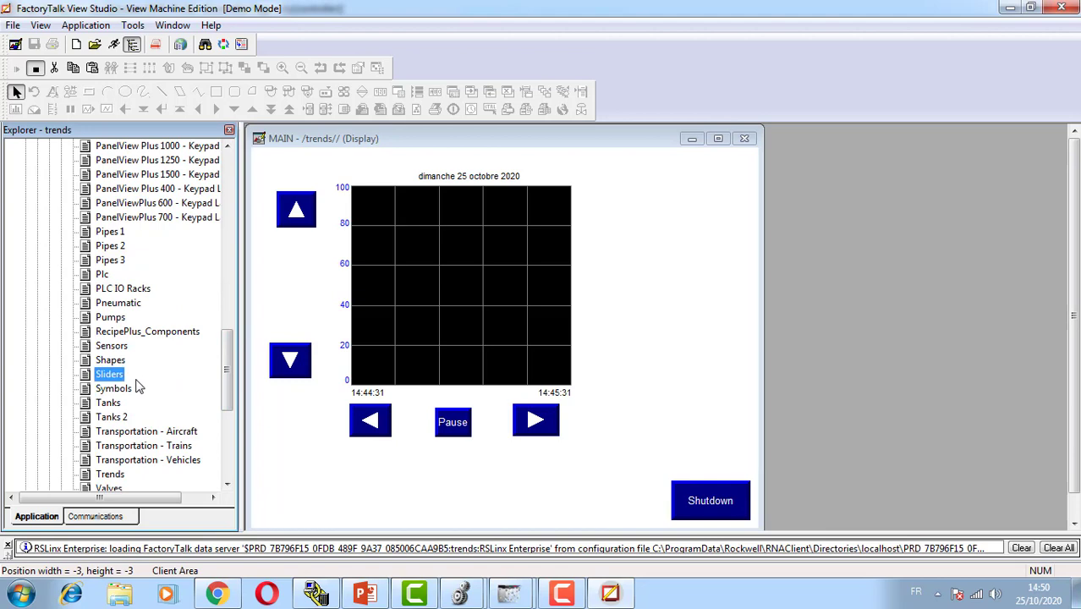
double_click(99, 377)
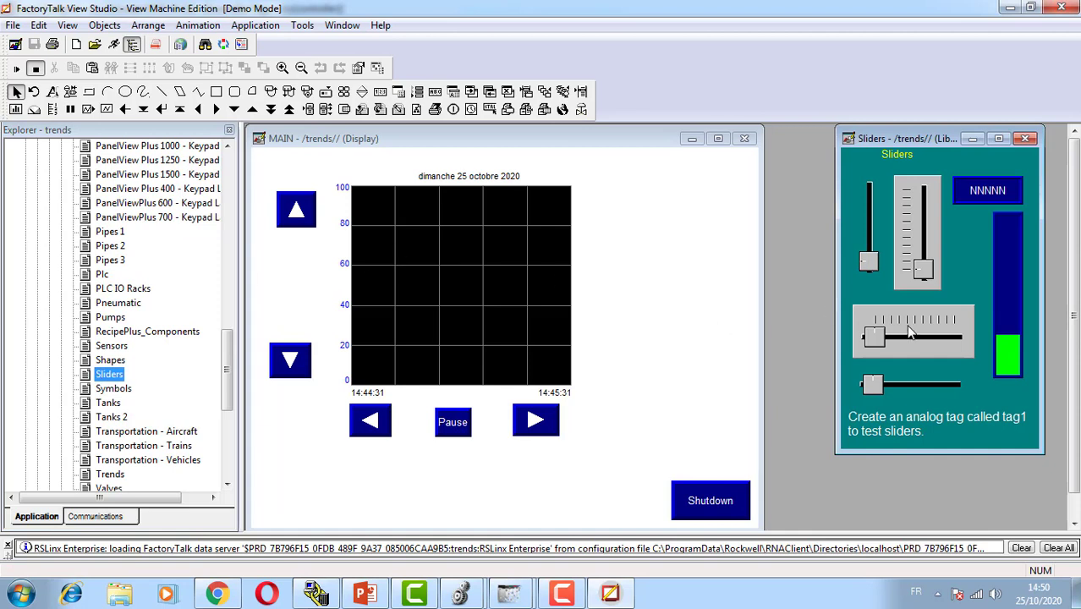
Copy the horizontal slider with tick marks into MAIN three times, stacked to the right of the trend, and close the Sliders library
drag(909, 332, 652, 213)
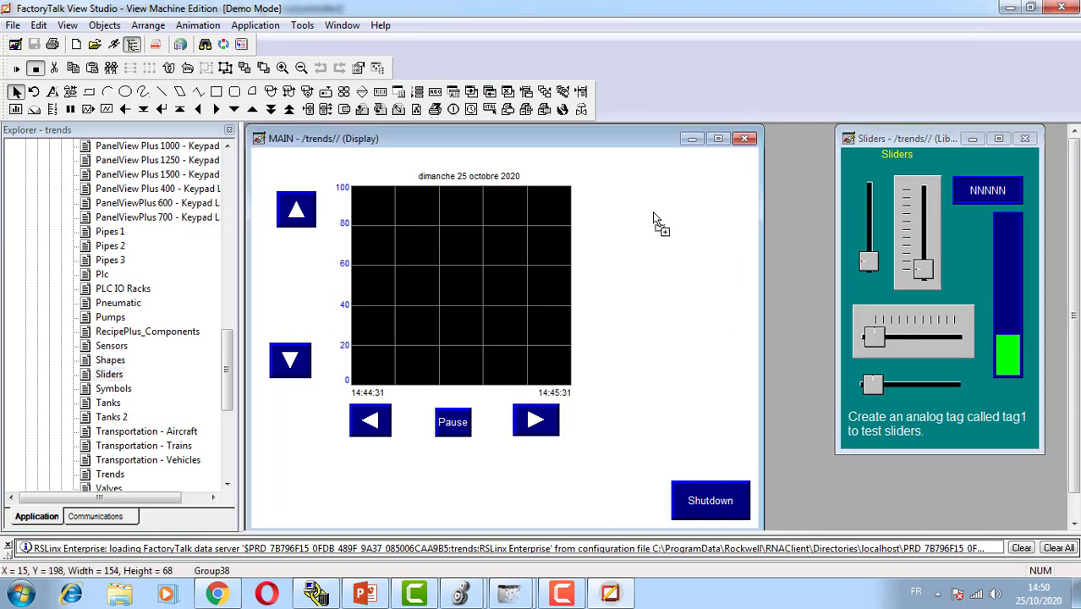
drag(892, 334, 643, 306)
click(878, 334)
drag(892, 326, 641, 379)
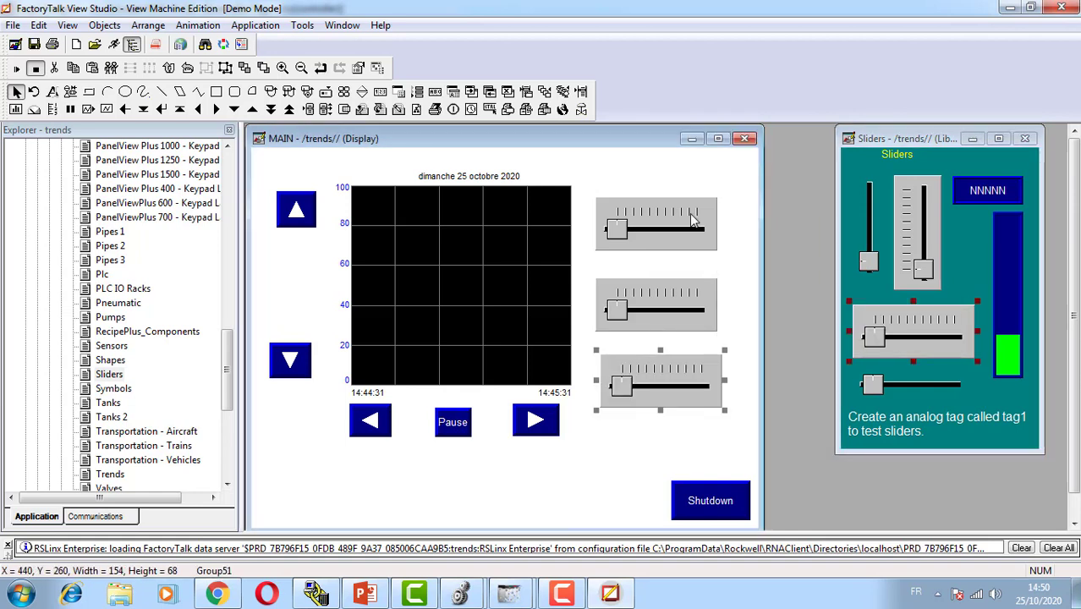
click(1023, 138)
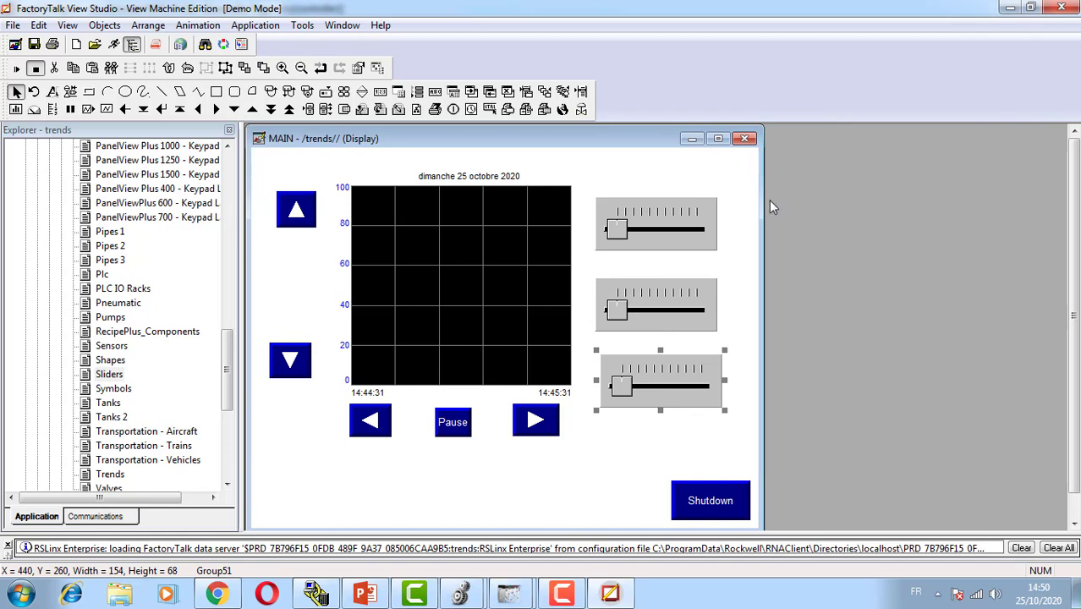
Add a text label reading "Sueil Max" just above the uppermost slider
click(619, 230)
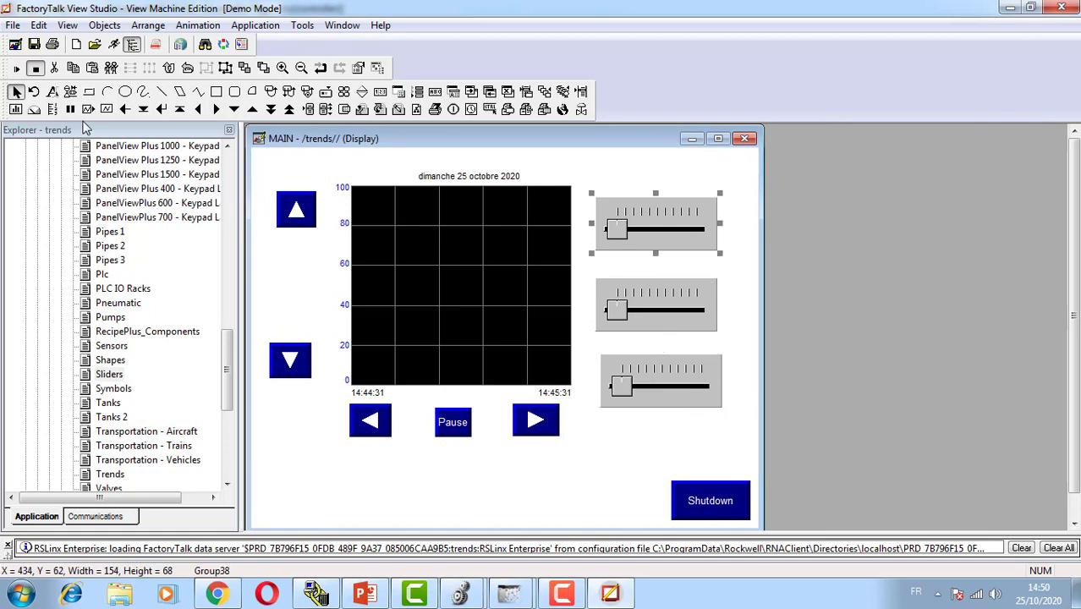
click(52, 92)
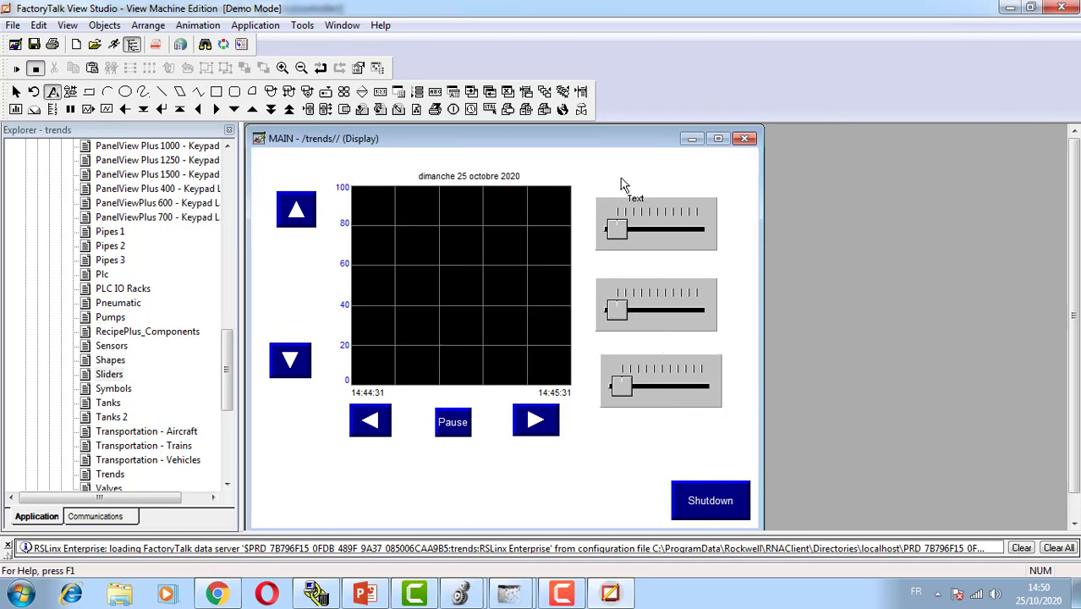
click(617, 190)
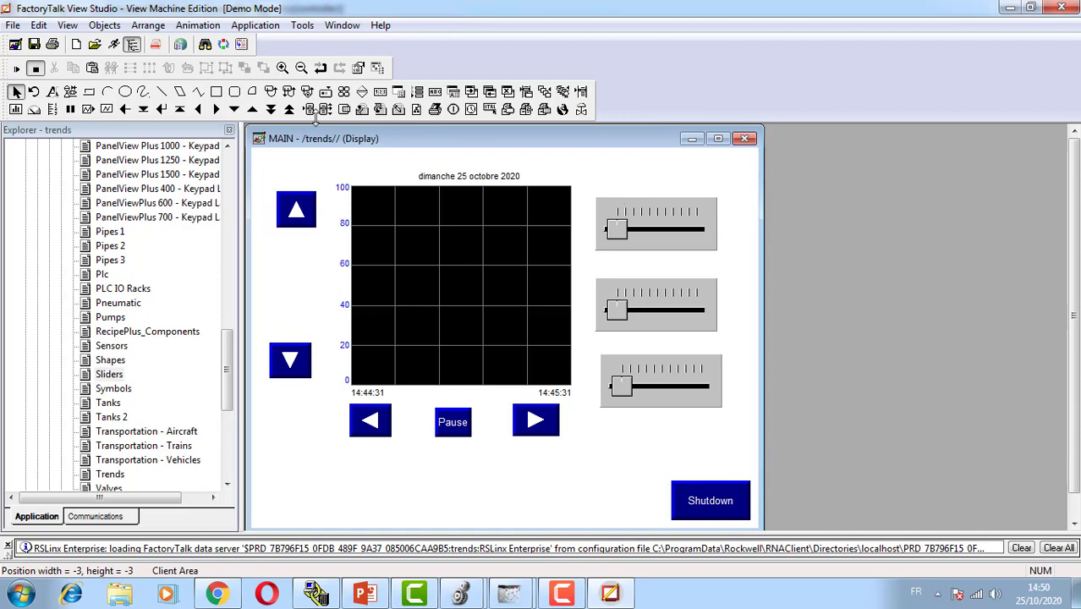
click(51, 93)
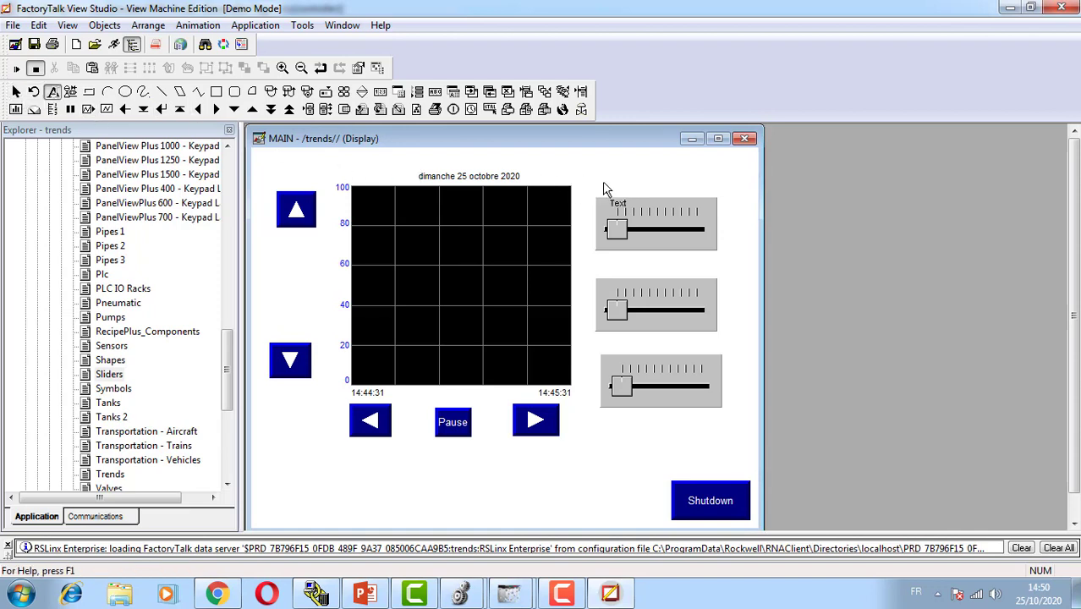
drag(604, 183, 647, 197)
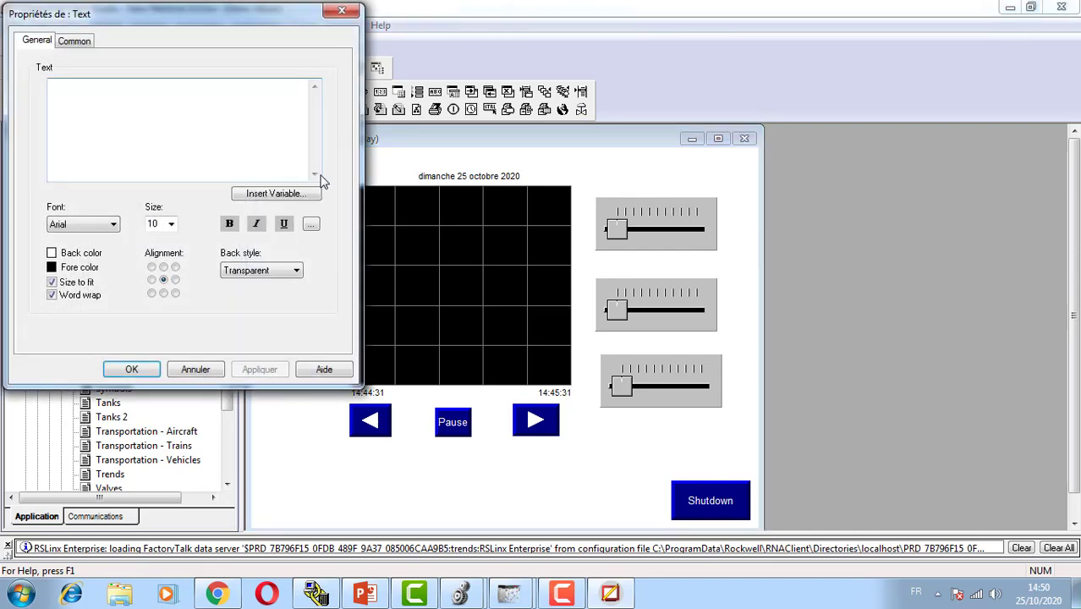
text(Sueil Max)
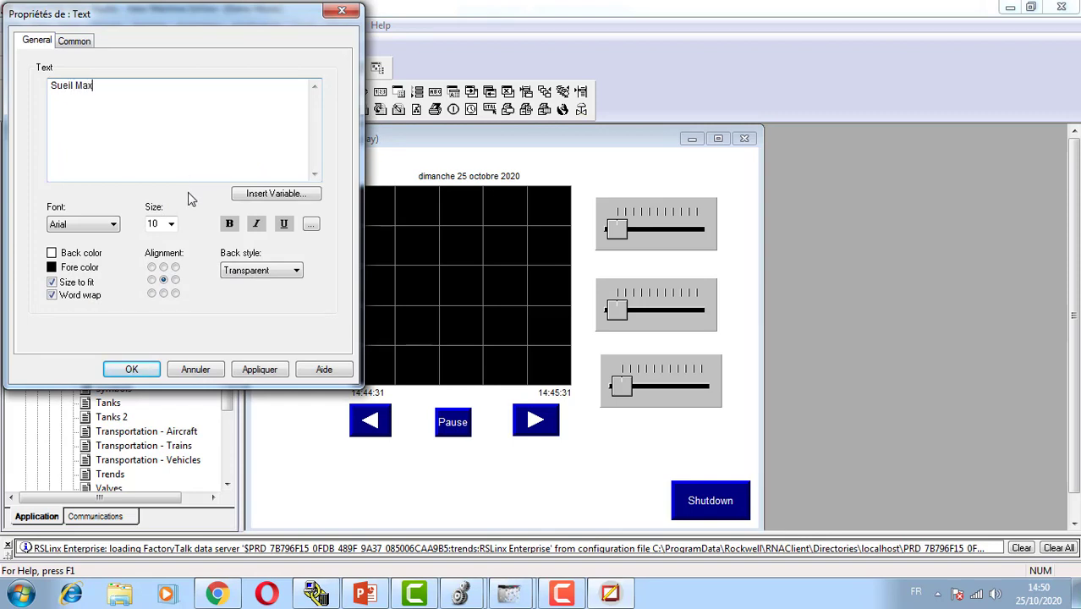
click(133, 369)
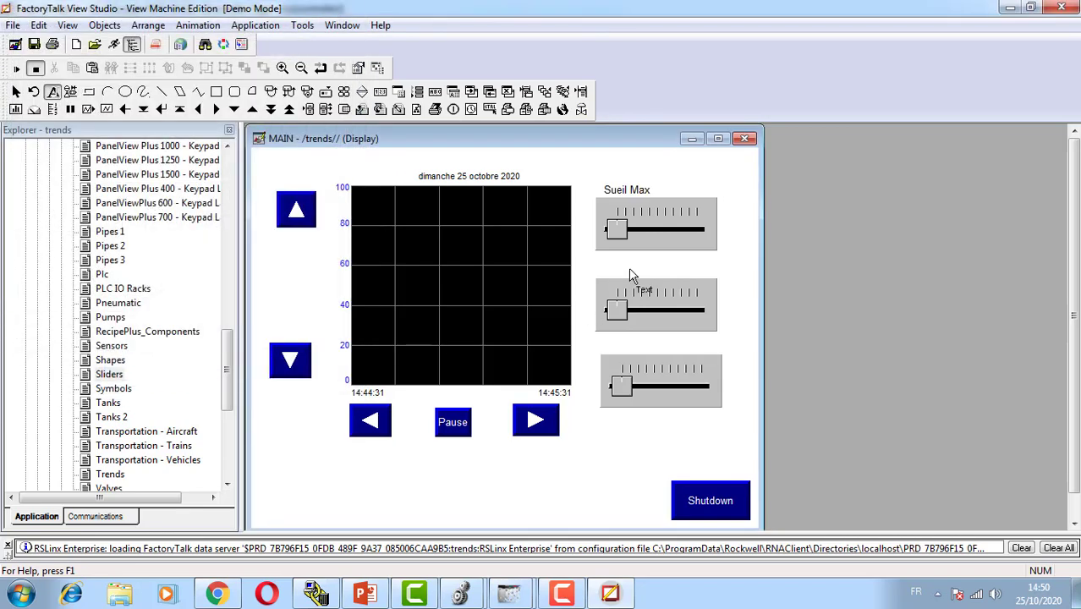
Place a copy of the "Sueil Max" label above the middle slider and change its text to "Sueil Min"
drag(617, 272, 612, 269)
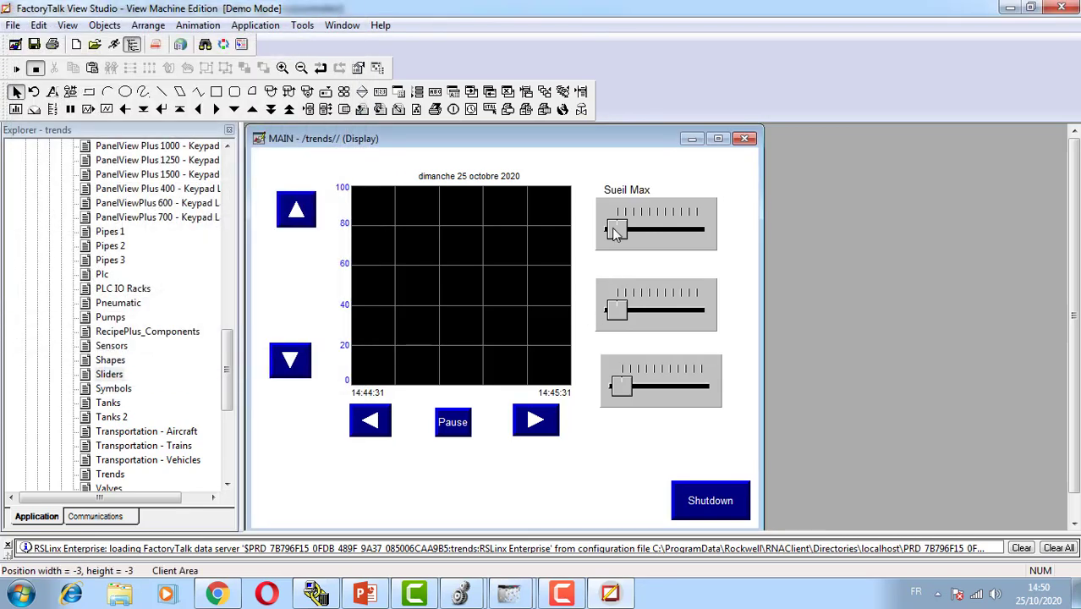
click(623, 193)
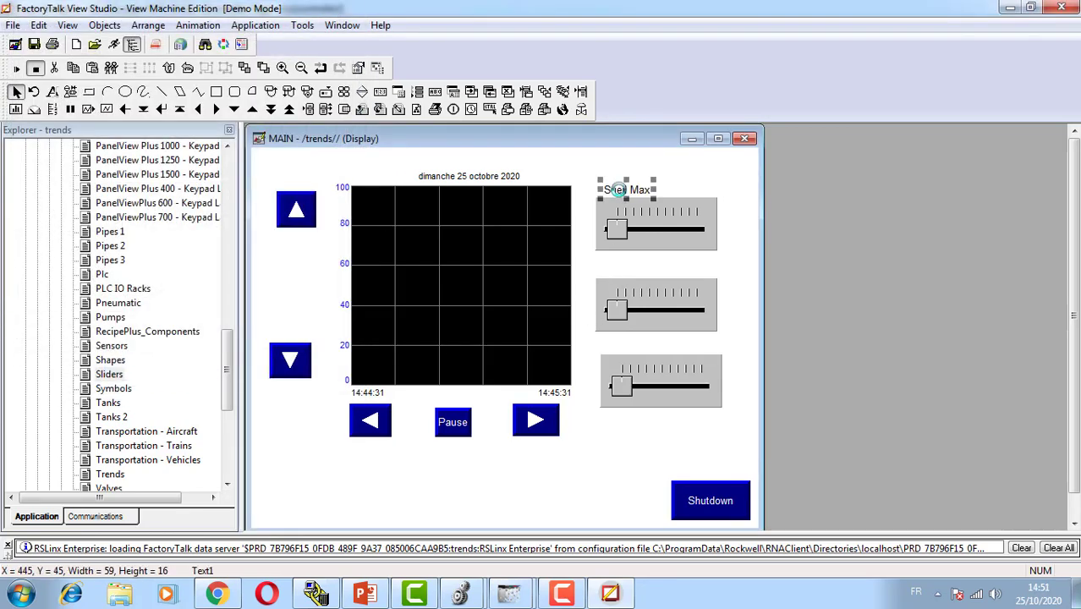
drag(623, 192, 626, 272)
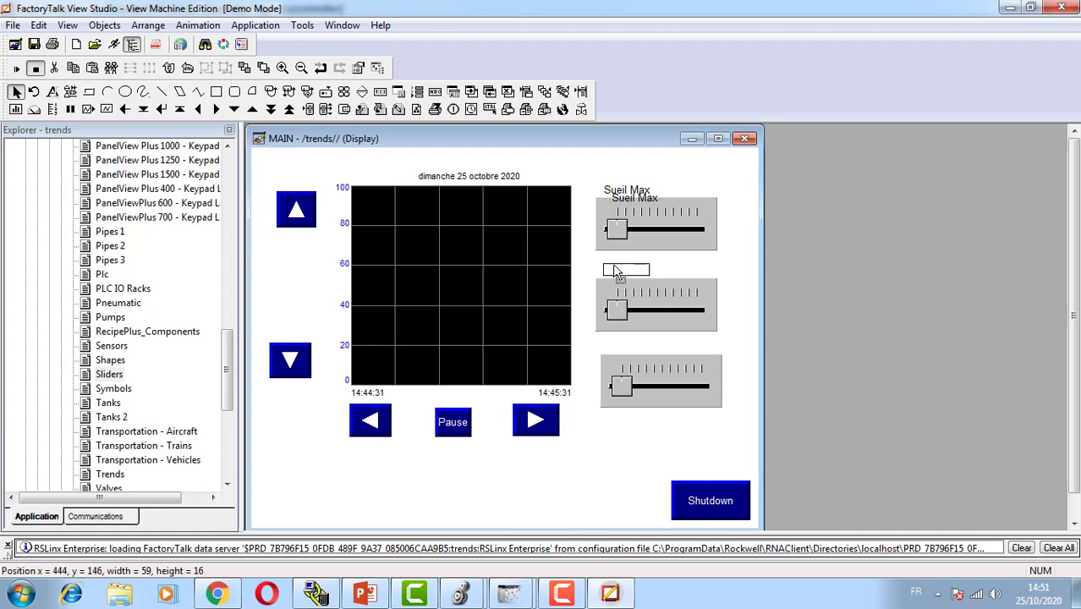
double_click(629, 272)
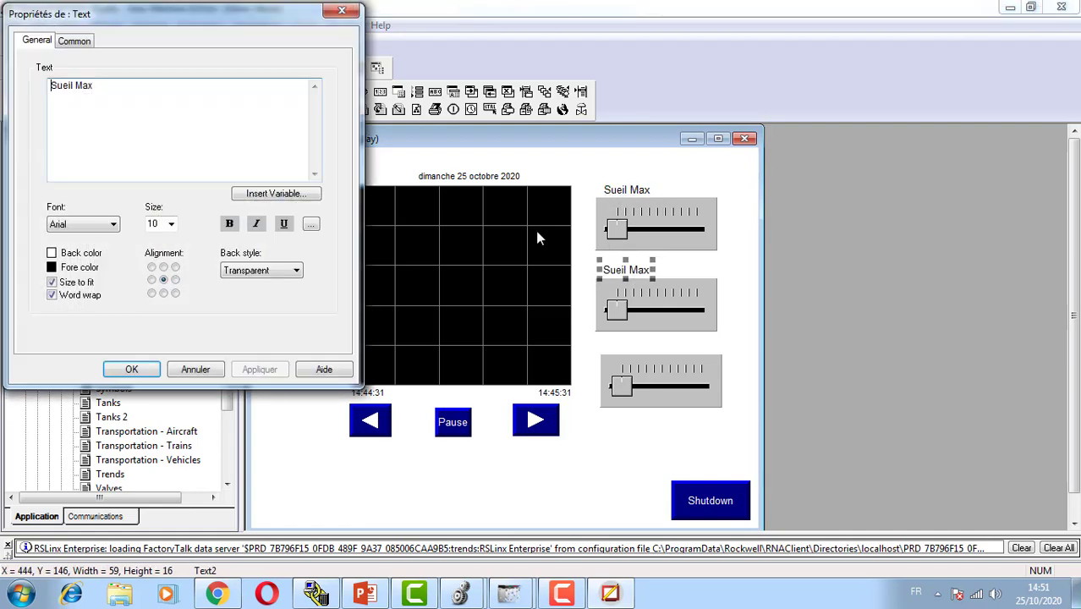
key(BackSpace)
key(BackSpace)
text(in)
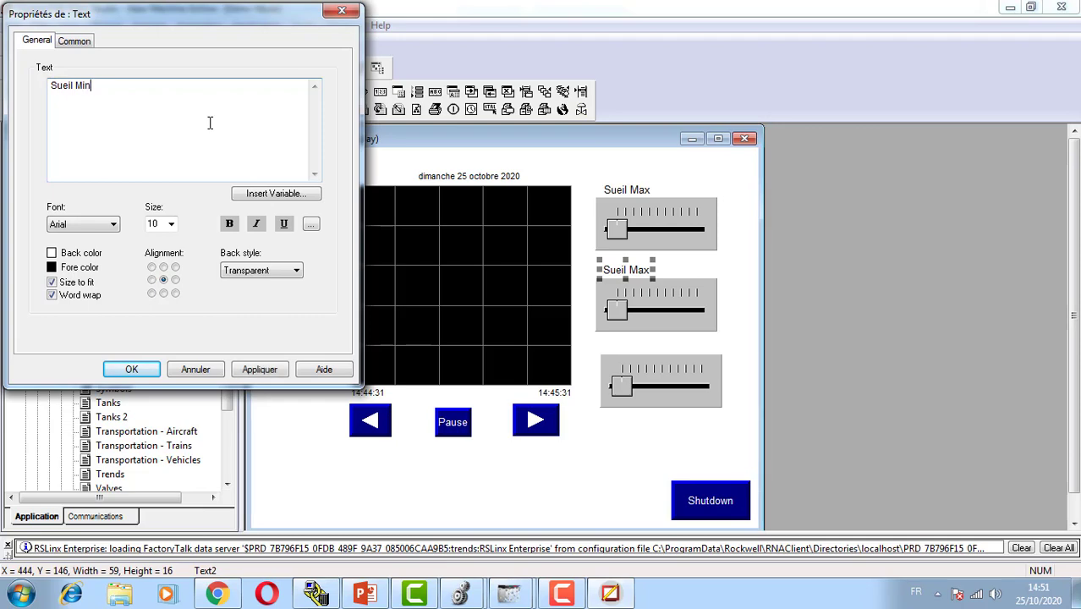
click(154, 368)
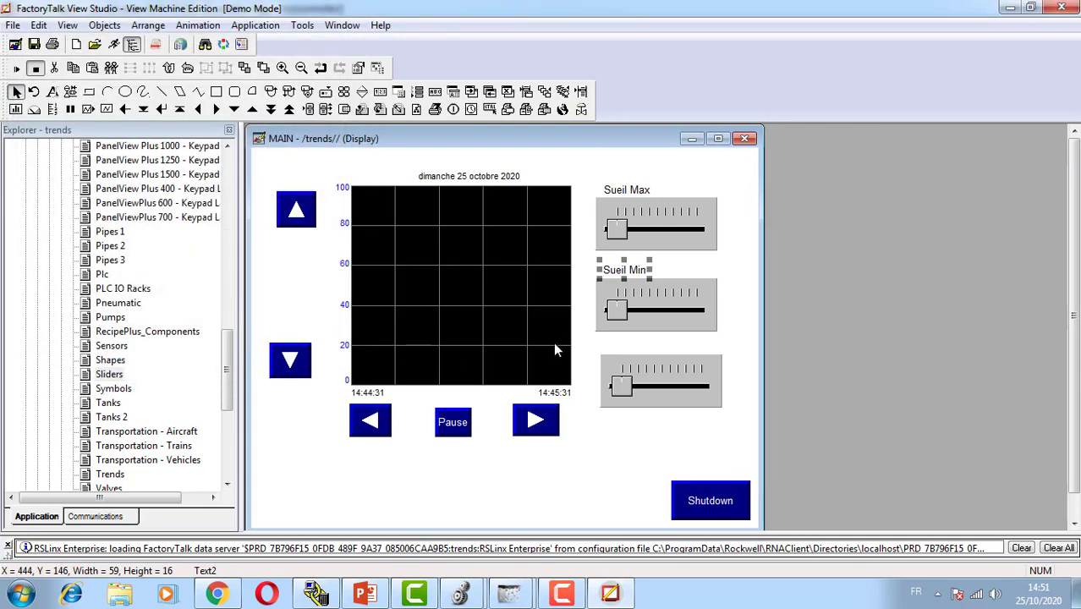
Paste another copy of the label above the lowest slider and set its text to "Sueil Min"
key(ctrl+v)
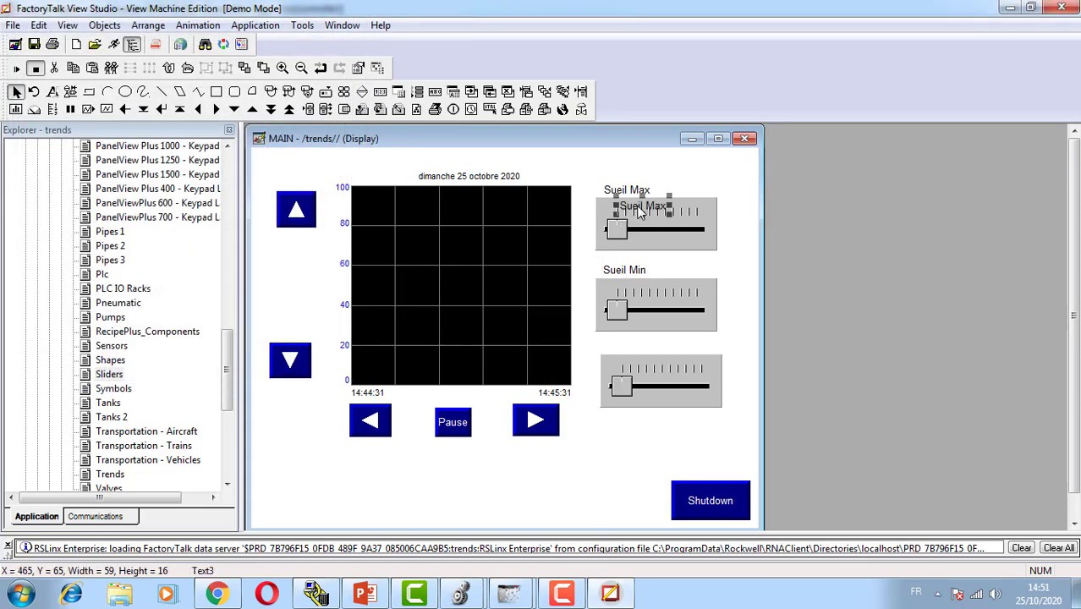
drag(640, 210, 620, 348)
double_click(623, 345)
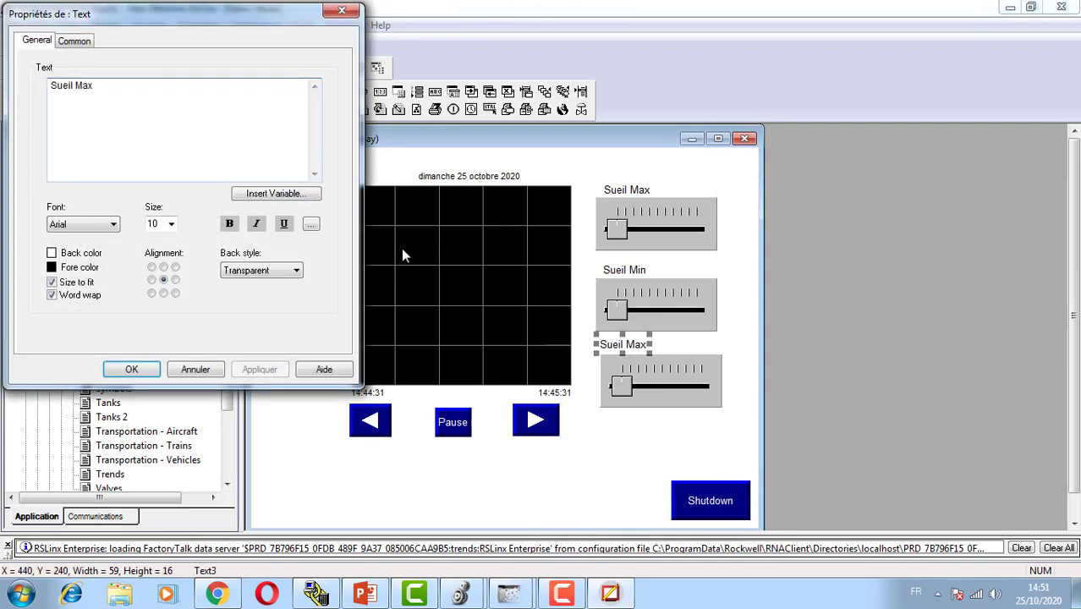
key(BackSpace)
key(BackSpace)
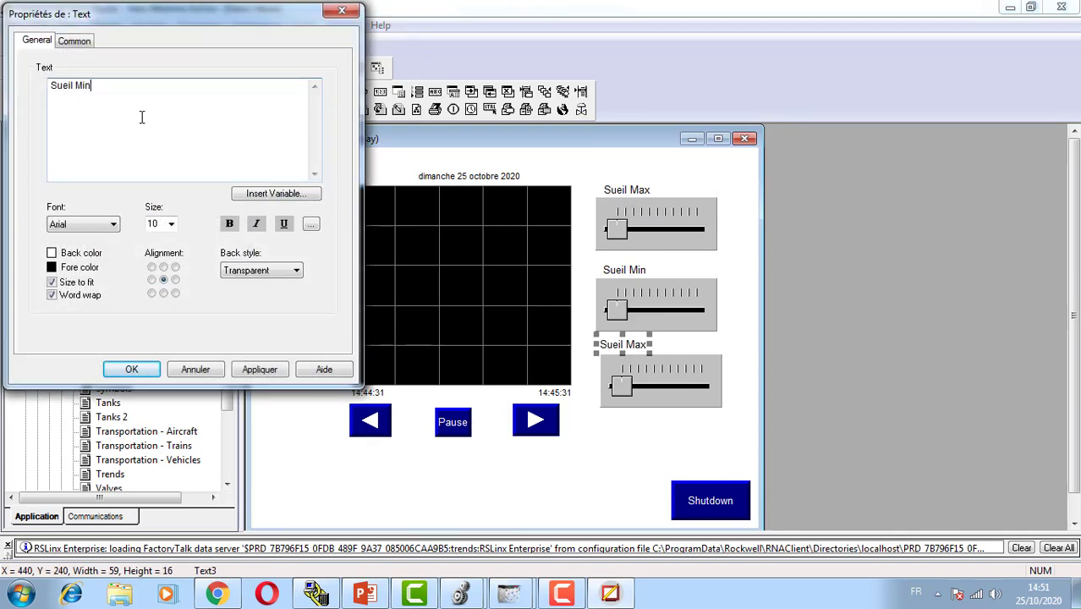
click(131, 369)
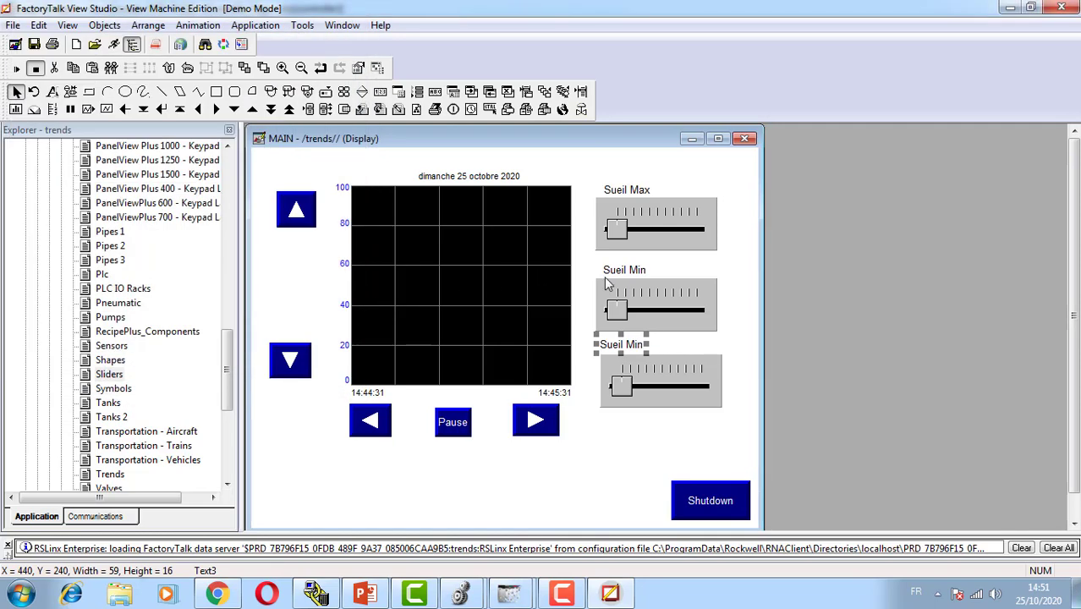
Change the middle slider's label text to "Niveau"
double_click(613, 278)
drag(171, 96, 47, 83)
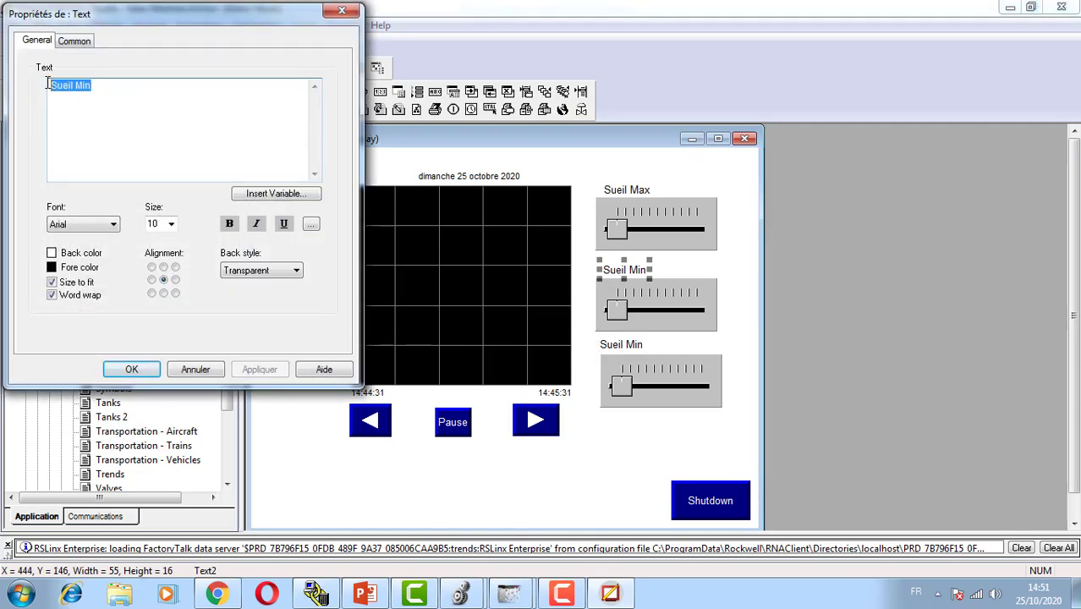
text(Niveau)
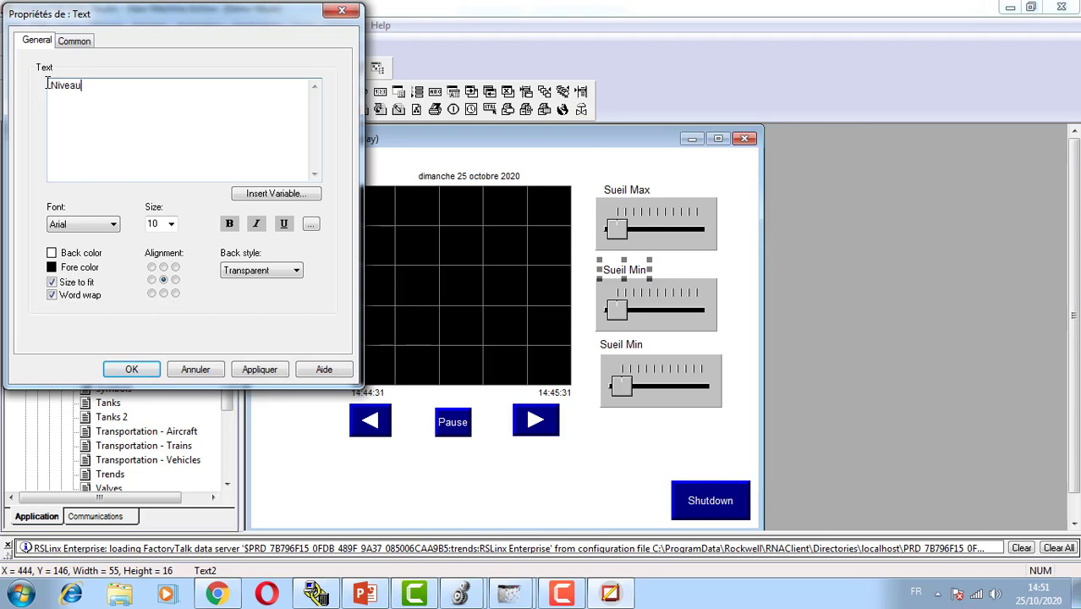
click(131, 369)
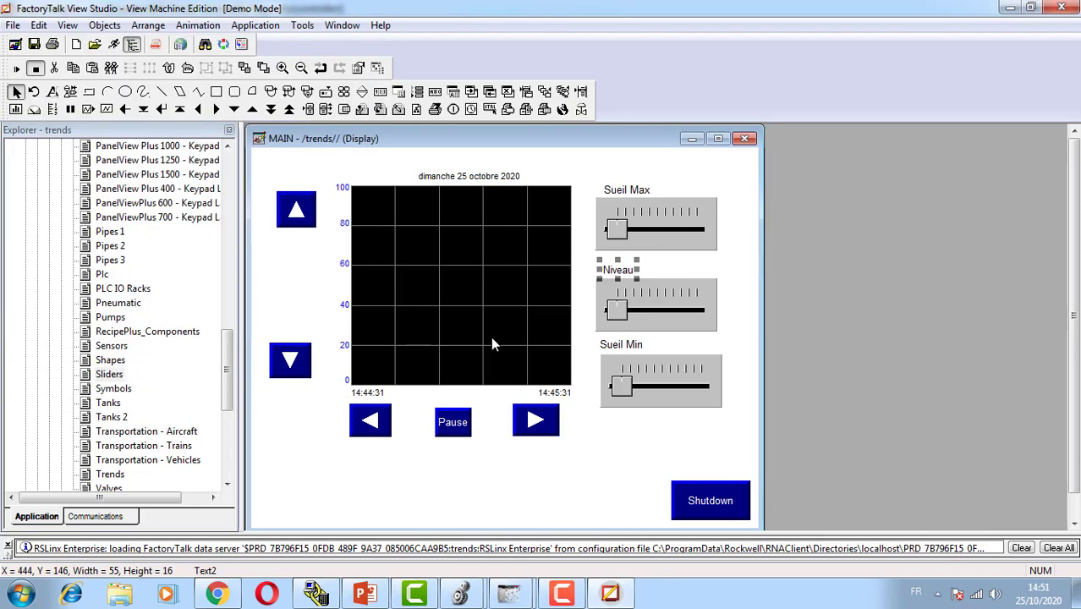
Assign the tag [api]SeuilMax to the horizontal slider animation of the Sueil Max slider's knob, replacing the placeholder tag
click(620, 233)
right_click(620, 233)
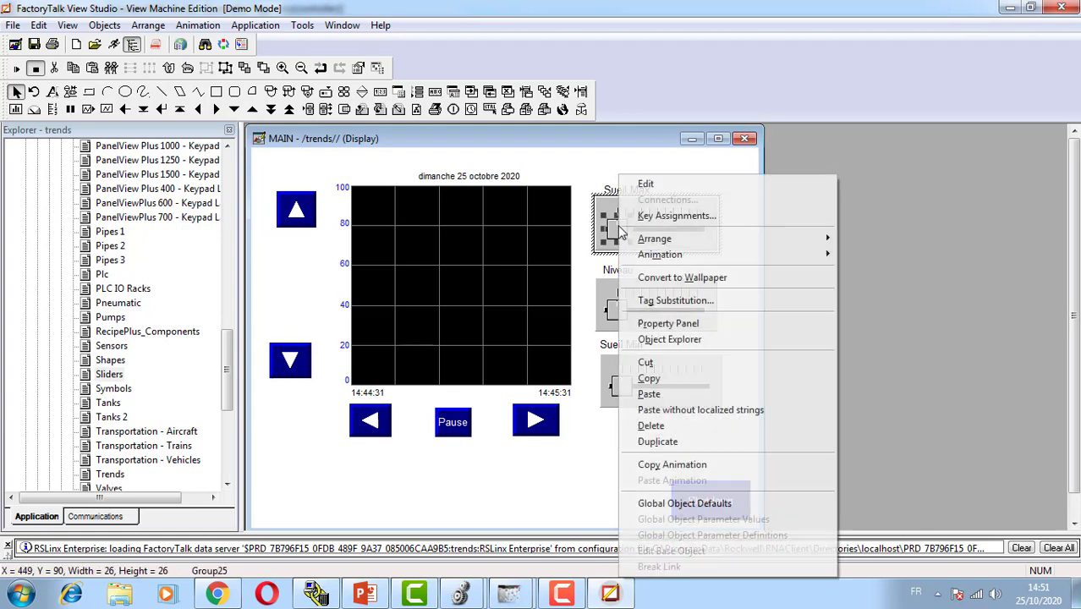
mouse_move(755, 255)
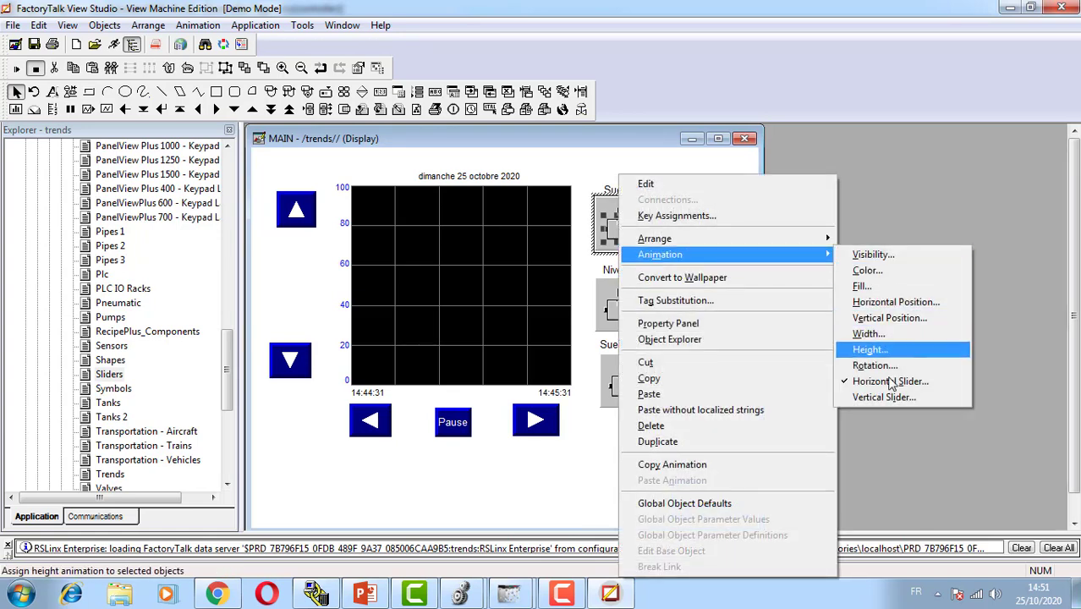
click(884, 381)
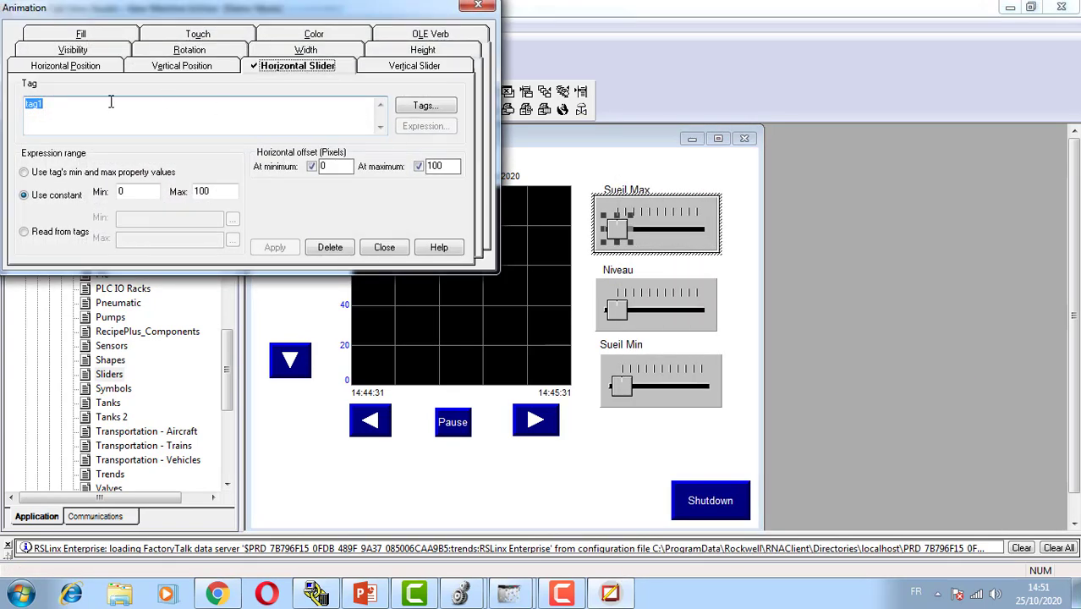
key(Delete)
click(436, 108)
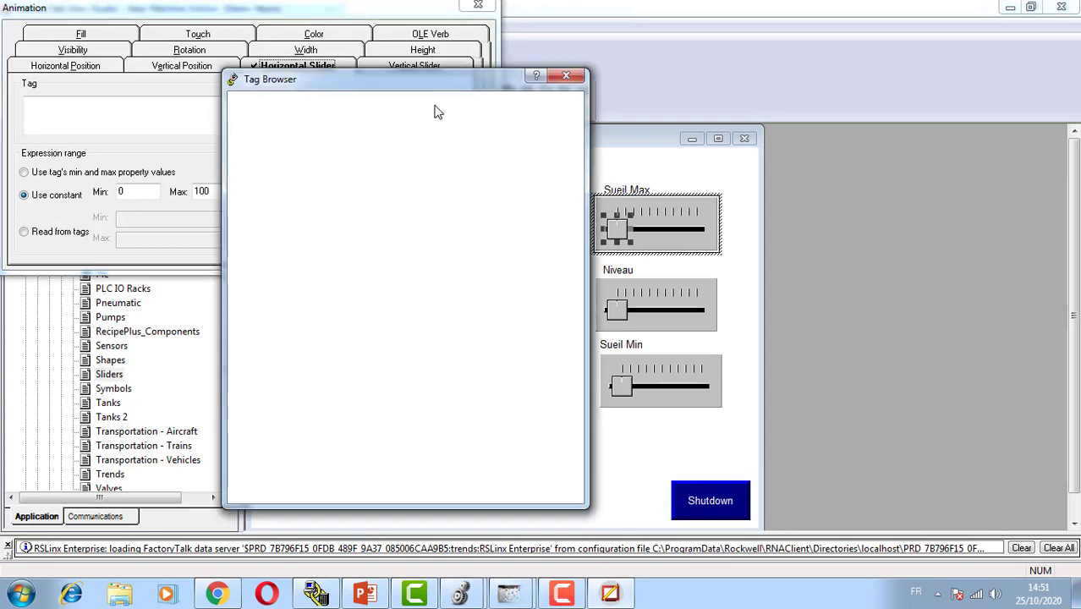
double_click(425, 168)
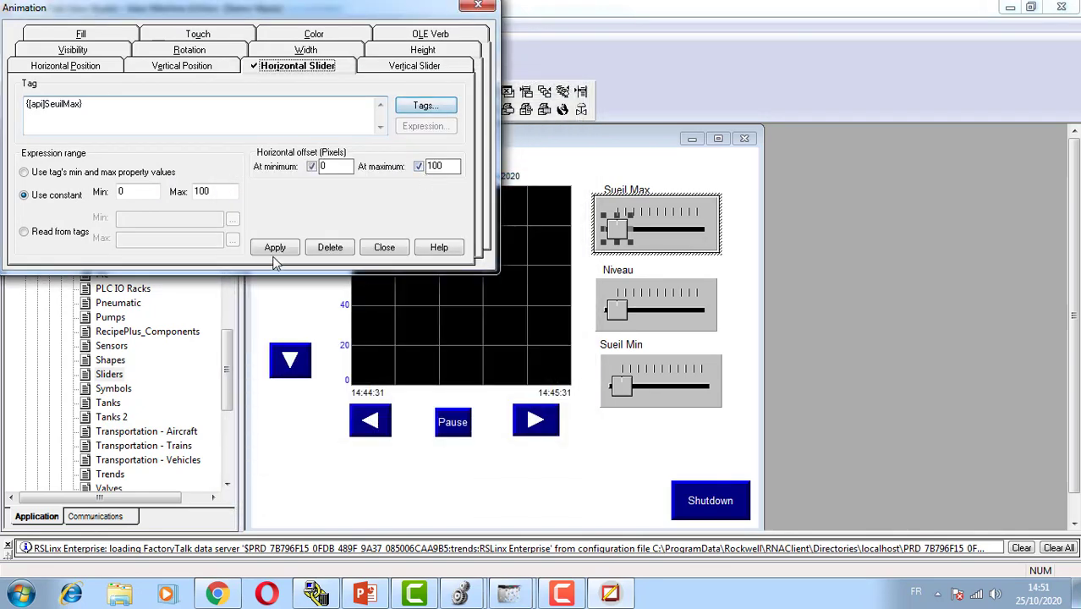
click(274, 250)
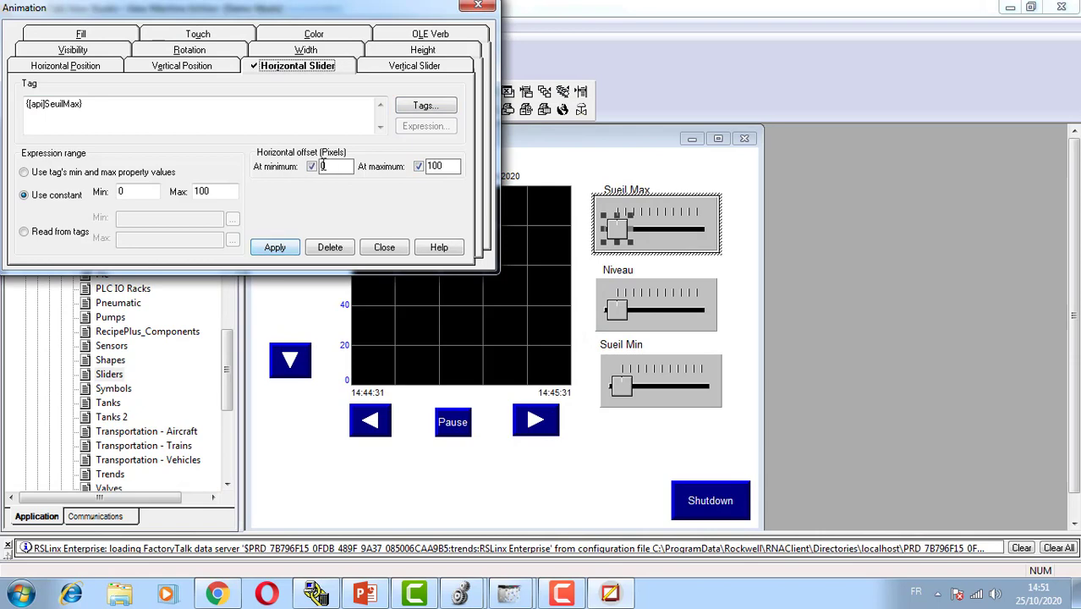
click(286, 249)
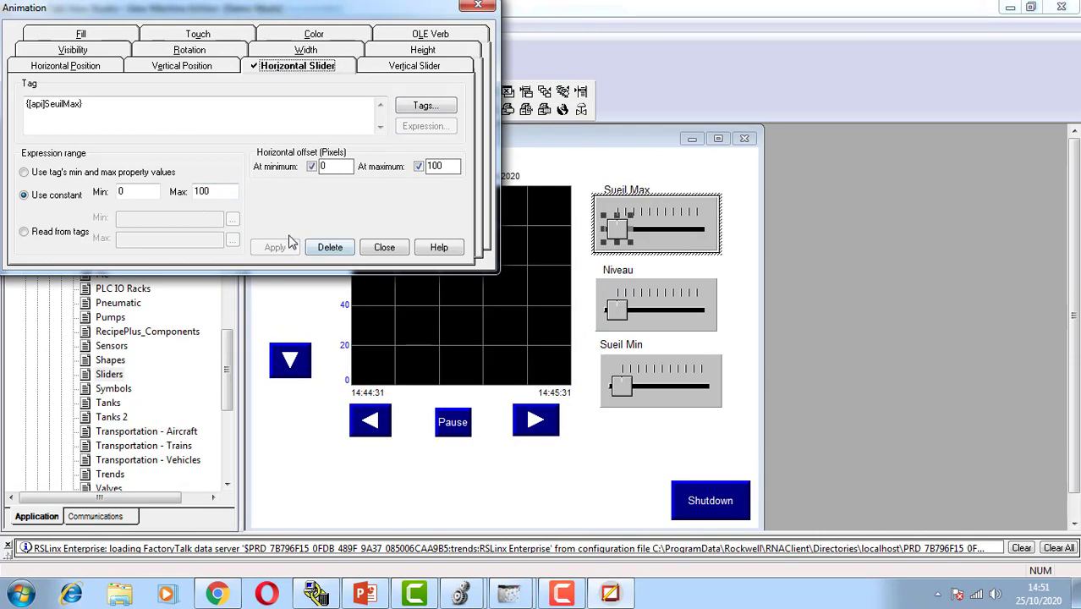
click(396, 251)
Assign the tag [api]niveau to the horizontal slider animation of the Niveau slider's knob, removing the placeholder tag, and apply it
click(615, 312)
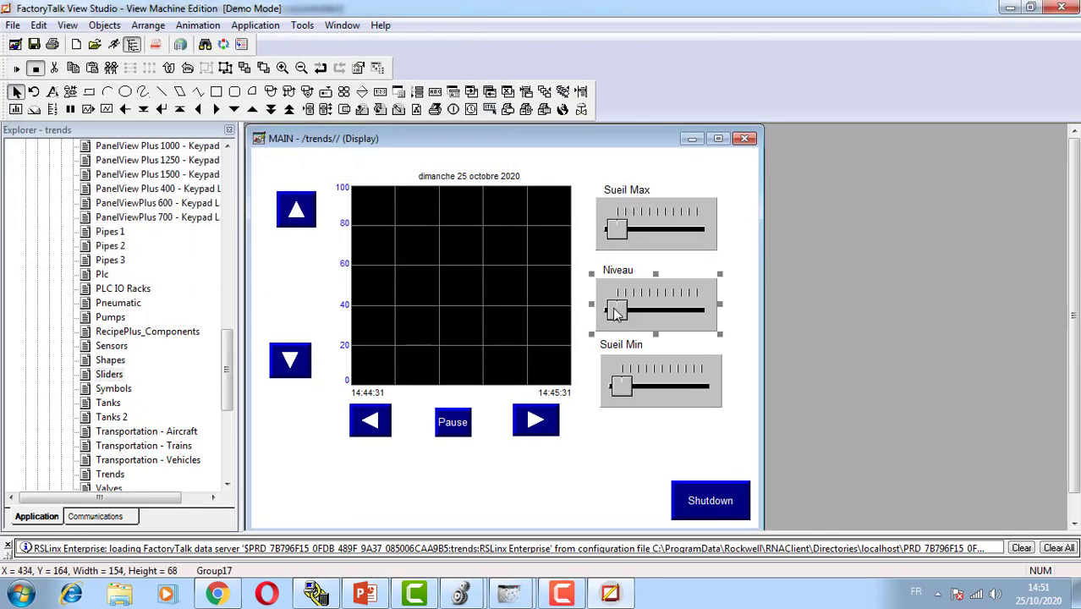
right_click(614, 312)
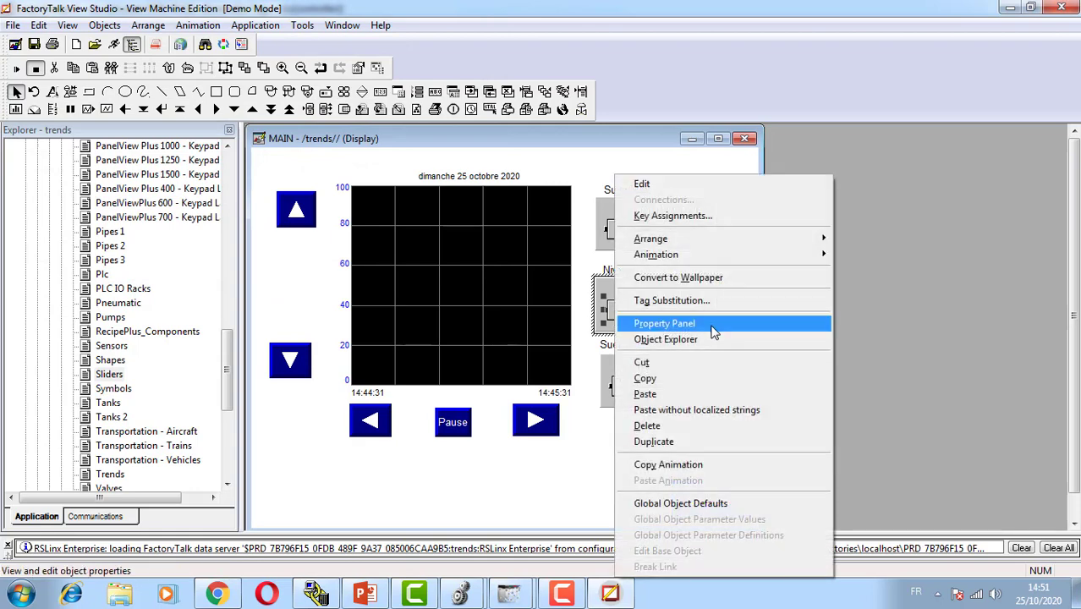
mouse_move(797, 257)
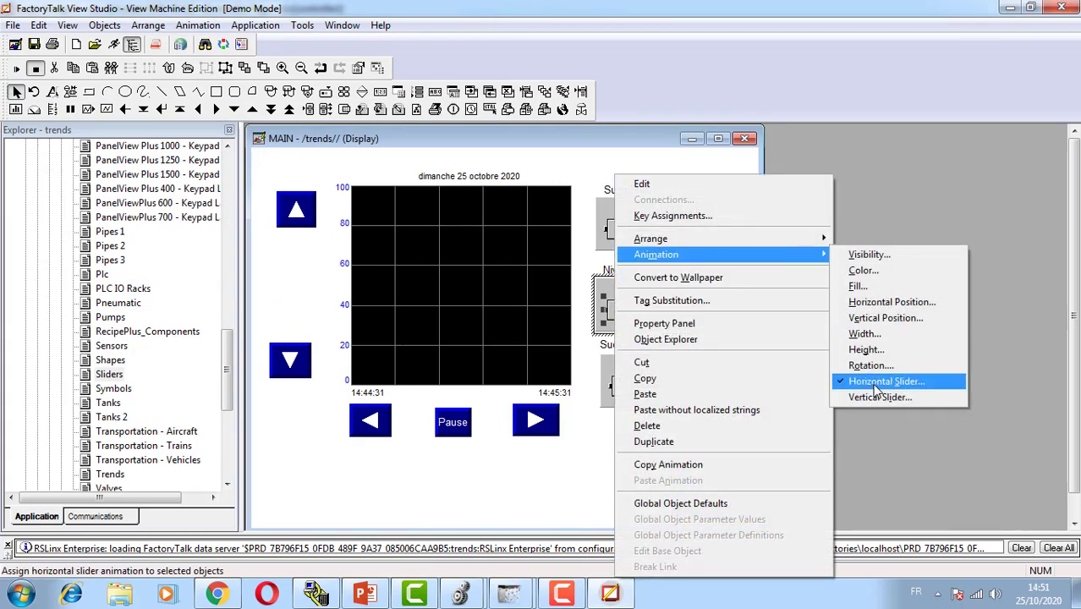
click(876, 383)
click(426, 105)
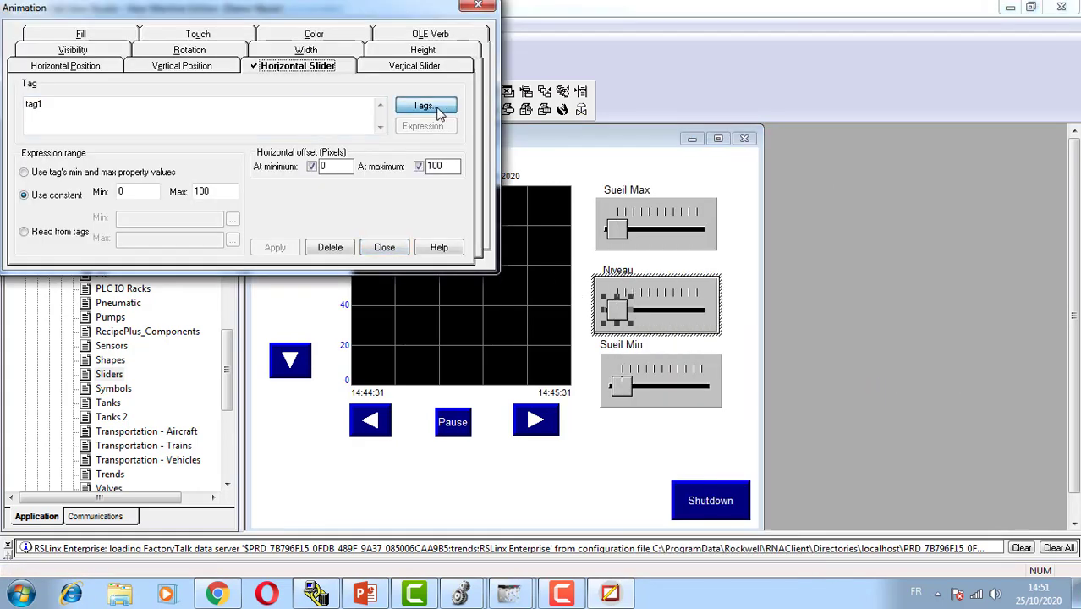
double_click(427, 154)
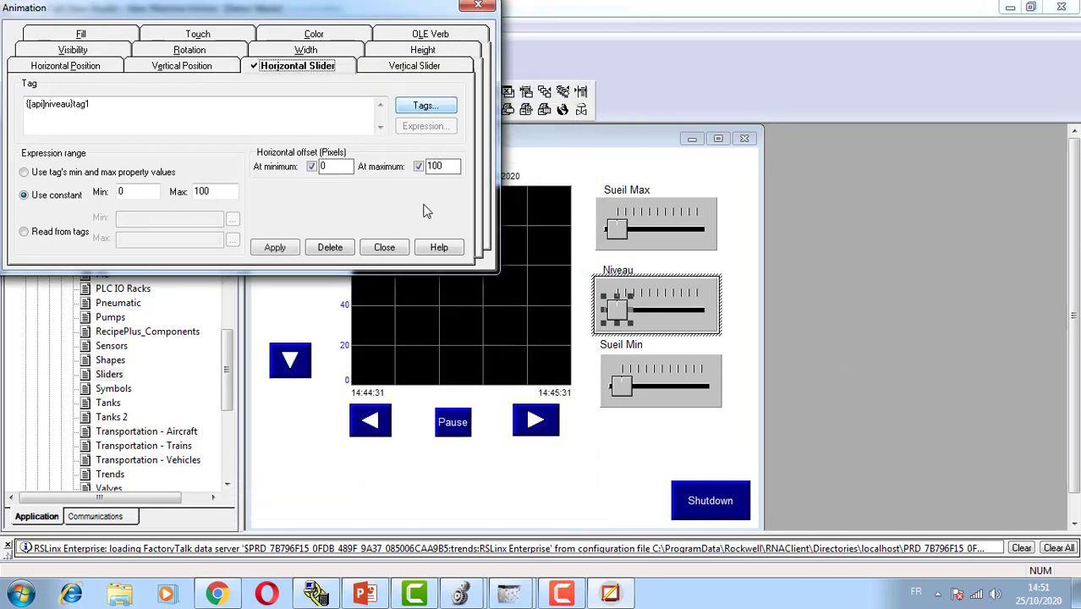
click(275, 248)
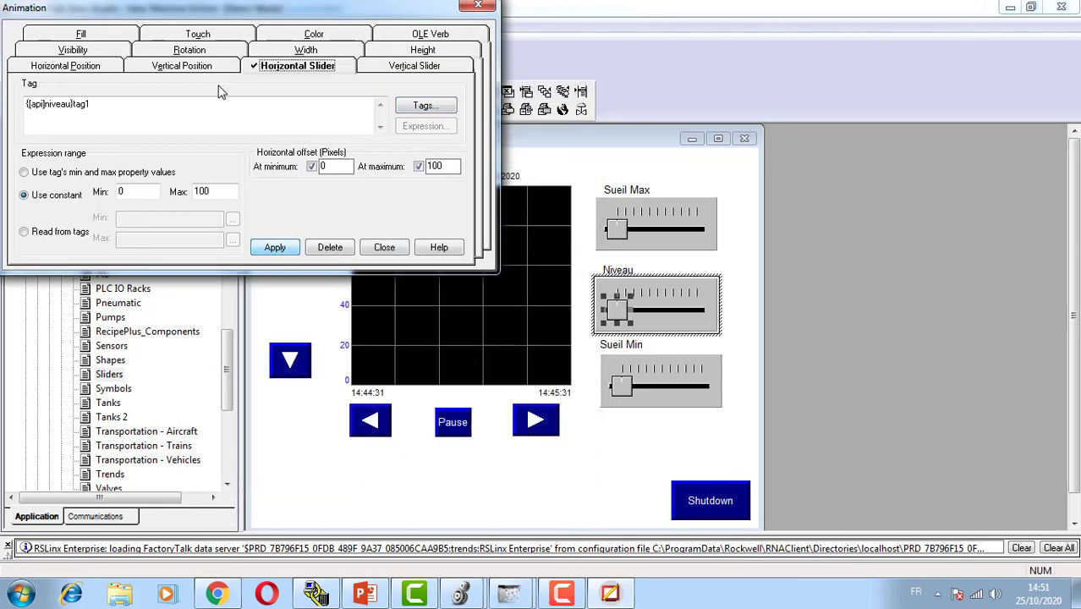
click(117, 103)
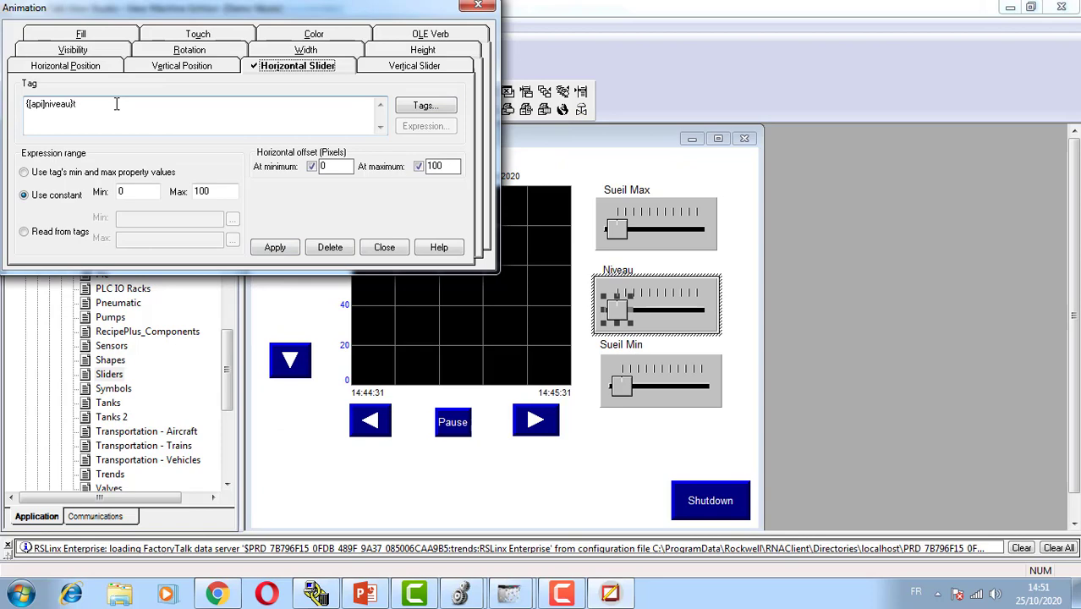
click(258, 248)
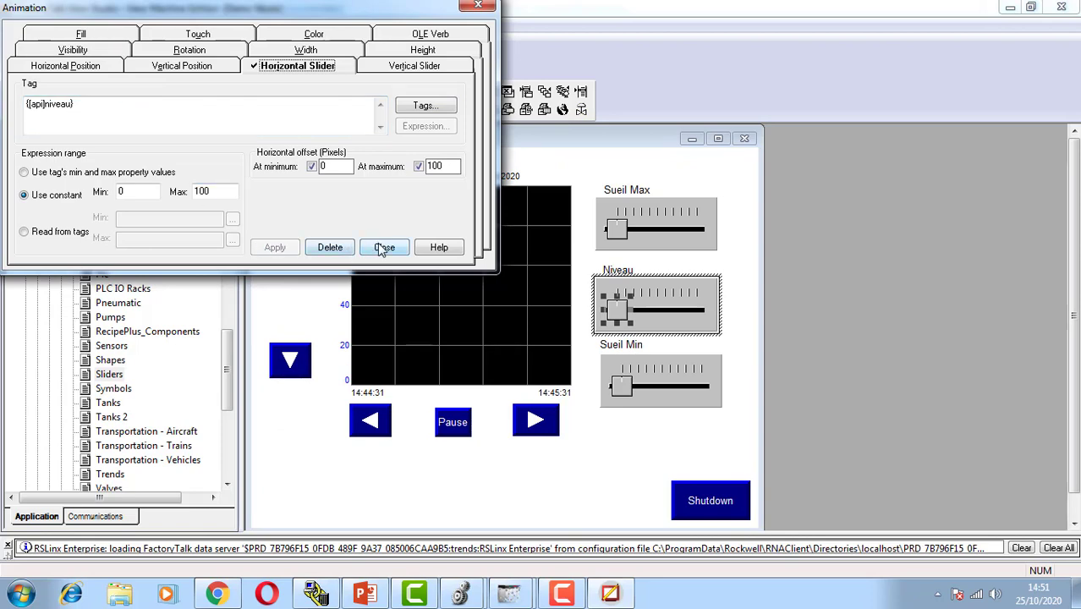
Assign the tag [api]SeuilMin to the horizontal slider animation of the Sueil Min slider's knob, replacing the placeholder tag, and apply it
click(378, 247)
click(617, 388)
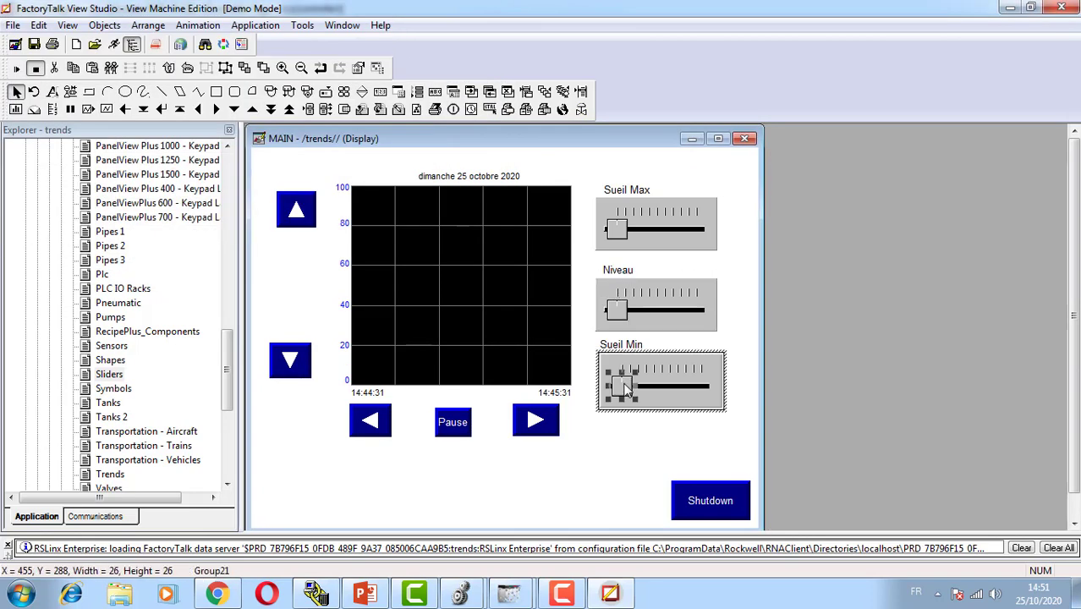
right_click(632, 387)
mouse_move(815, 254)
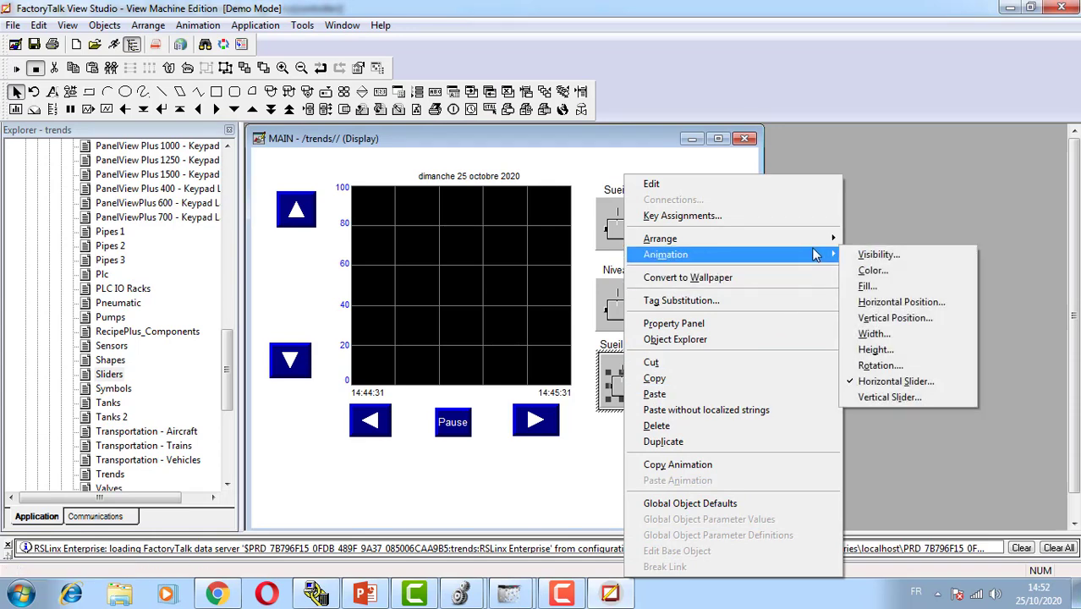
click(894, 380)
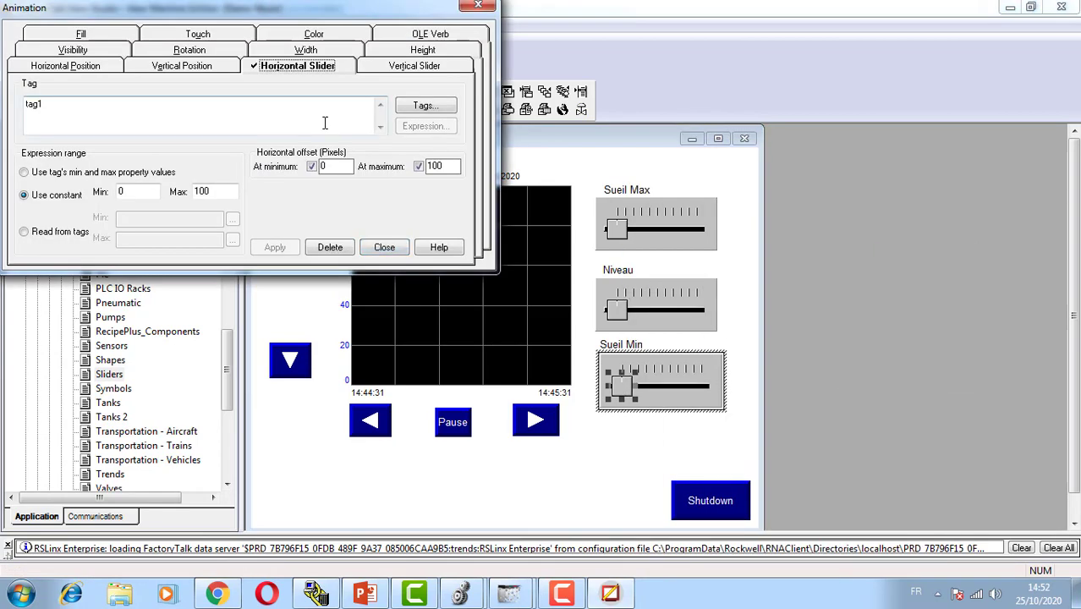
key(ctrl+a)
key(BackSpace)
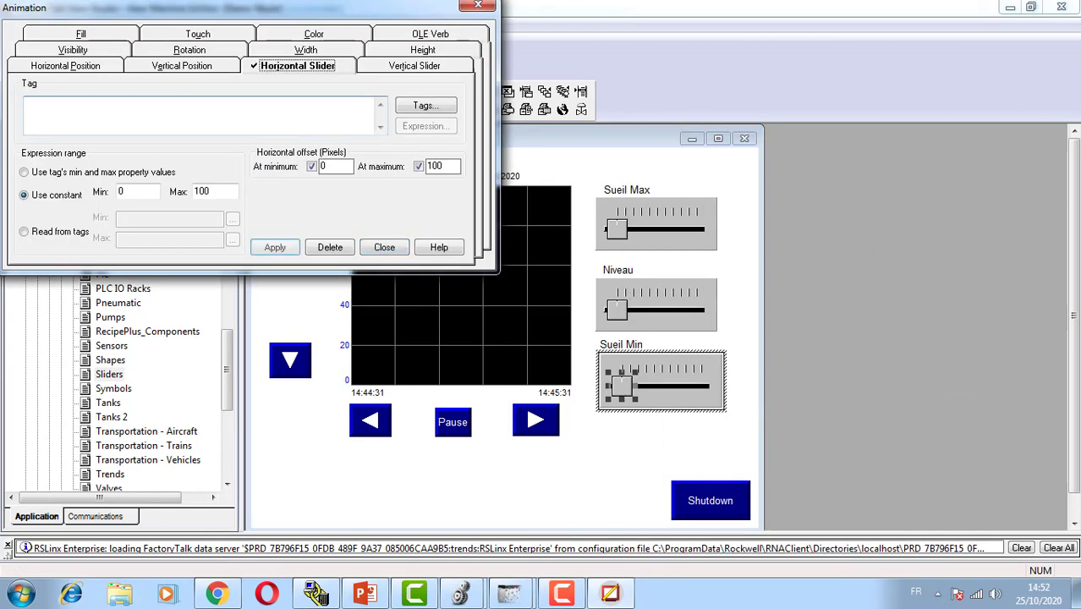
click(426, 105)
double_click(432, 183)
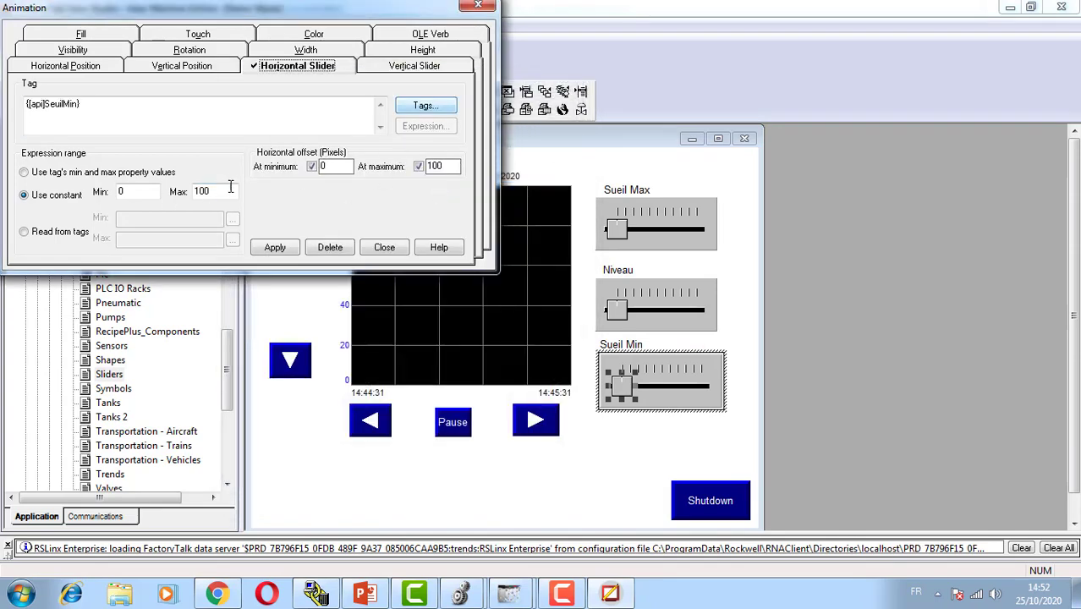
click(283, 249)
click(478, 6)
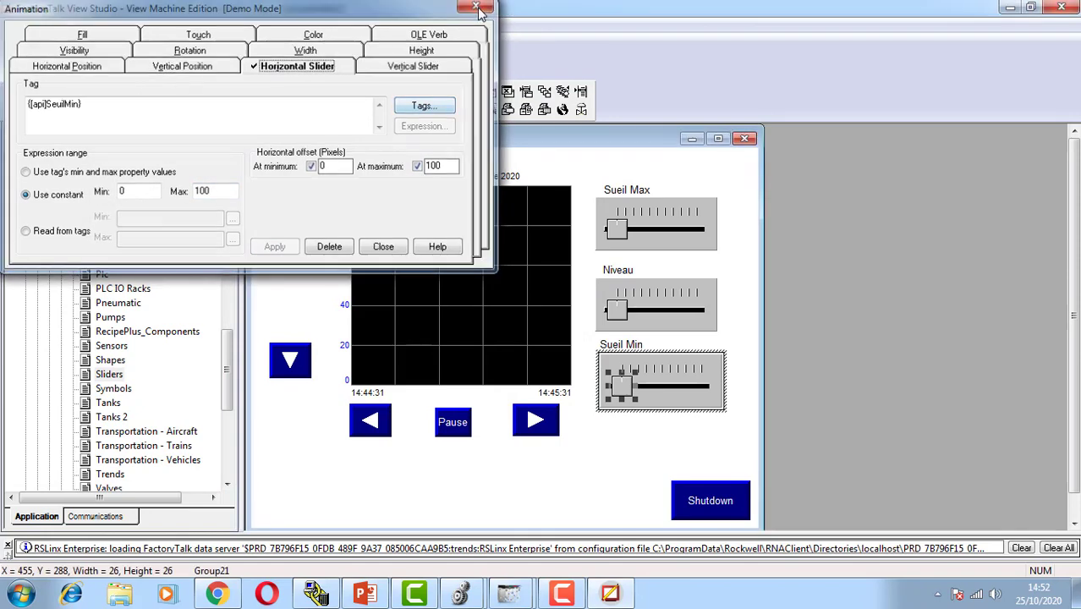
Start a test run of the application, saving the changes to the MAIN display
click(749, 320)
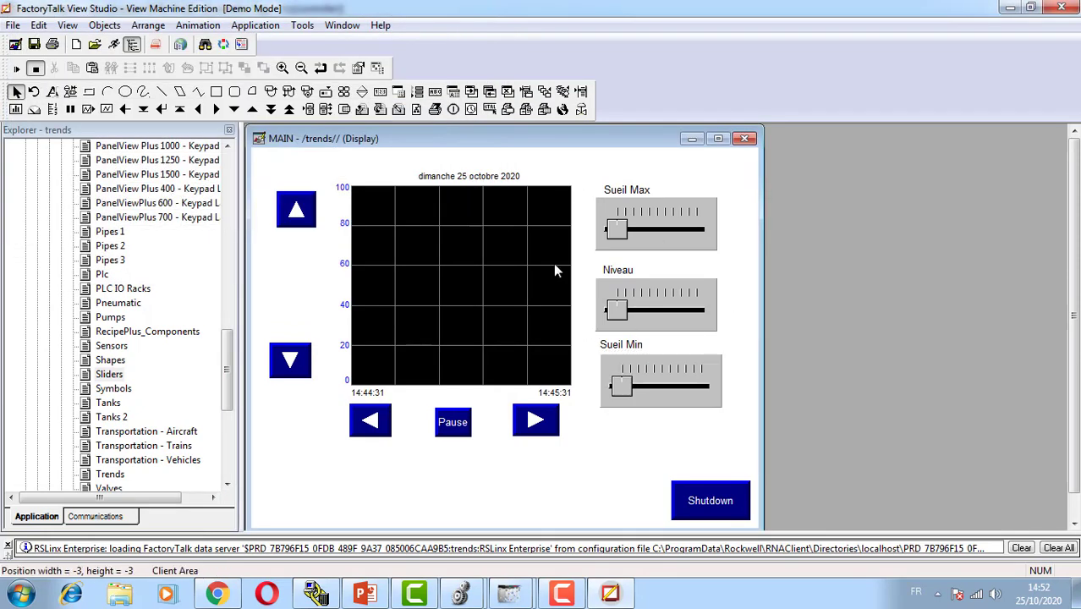
click(115, 54)
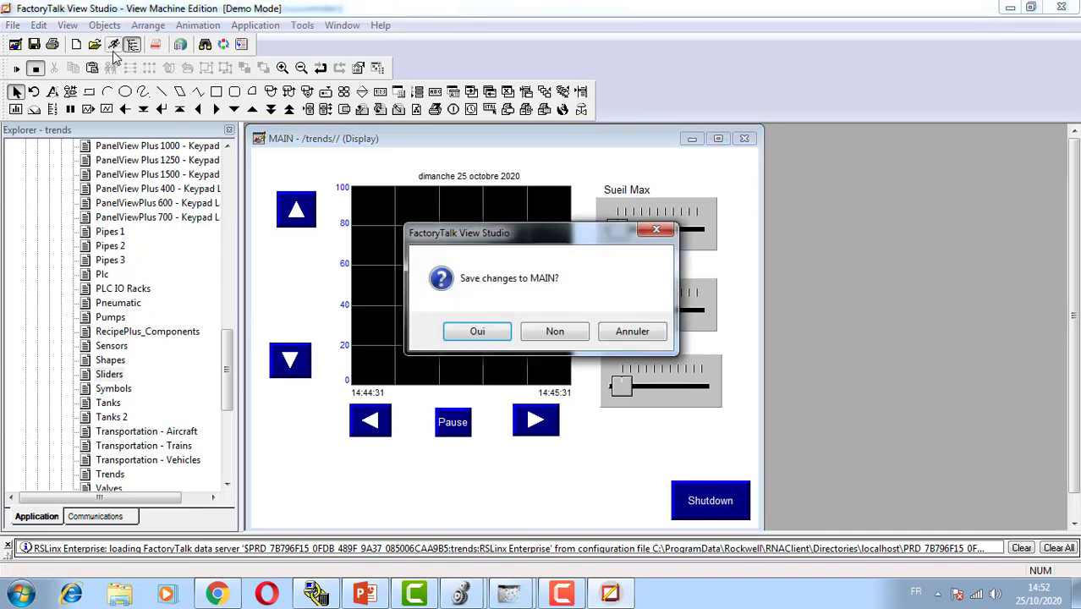
click(492, 335)
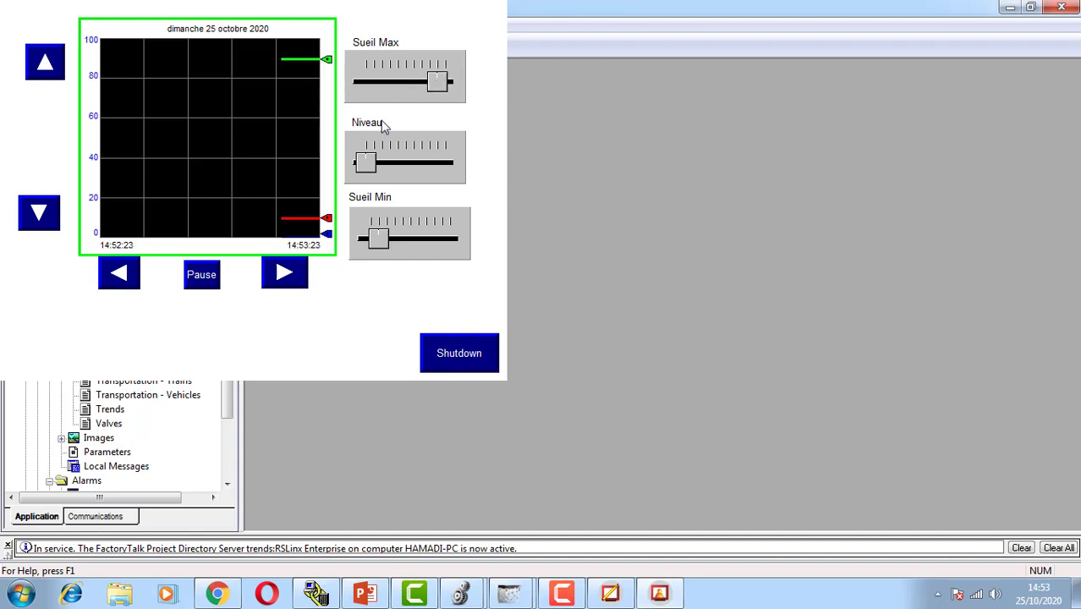
Test the Niveau slider in the running display by moving its knob several times, ending at about 53
click(367, 165)
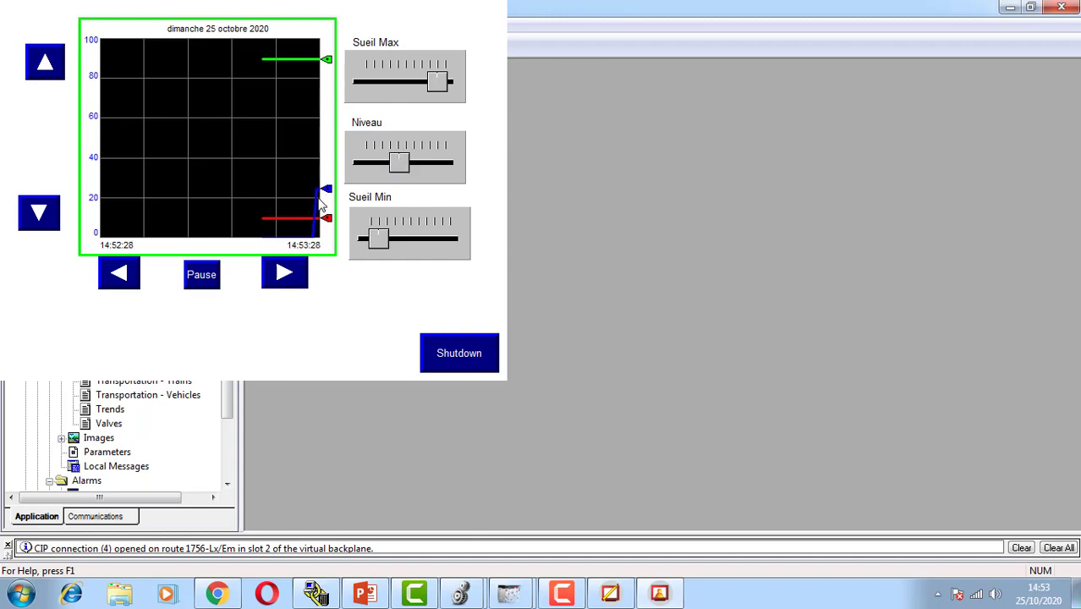
click(367, 165)
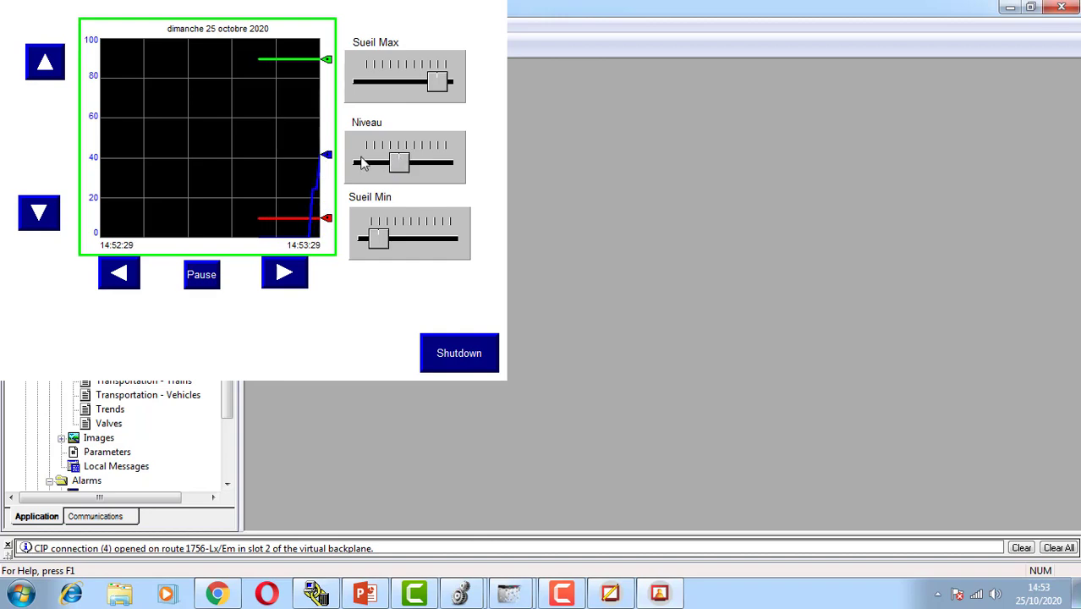
click(384, 166)
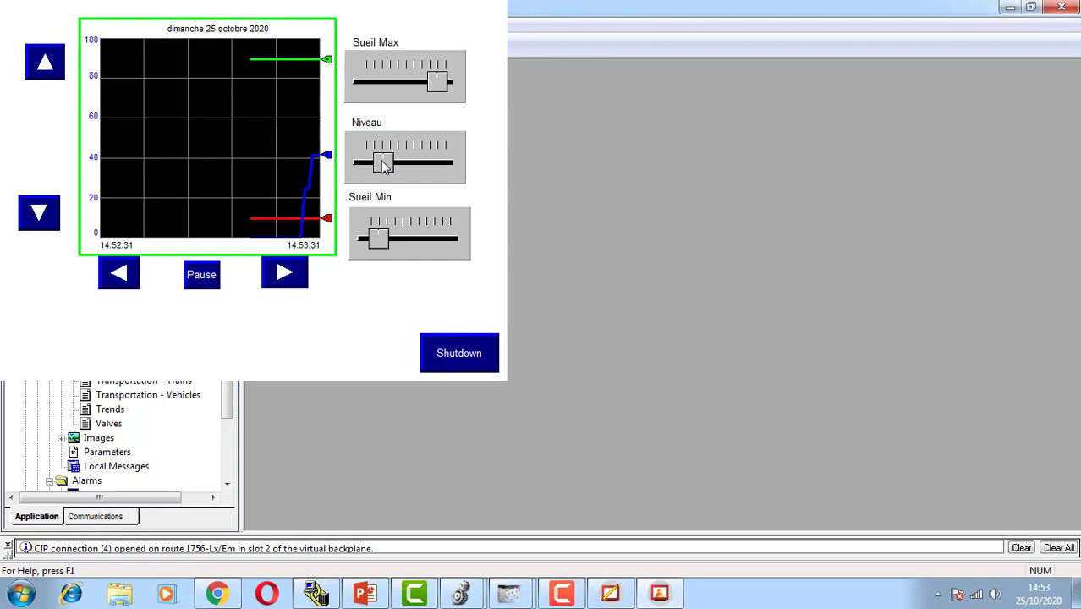
drag(383, 165, 407, 165)
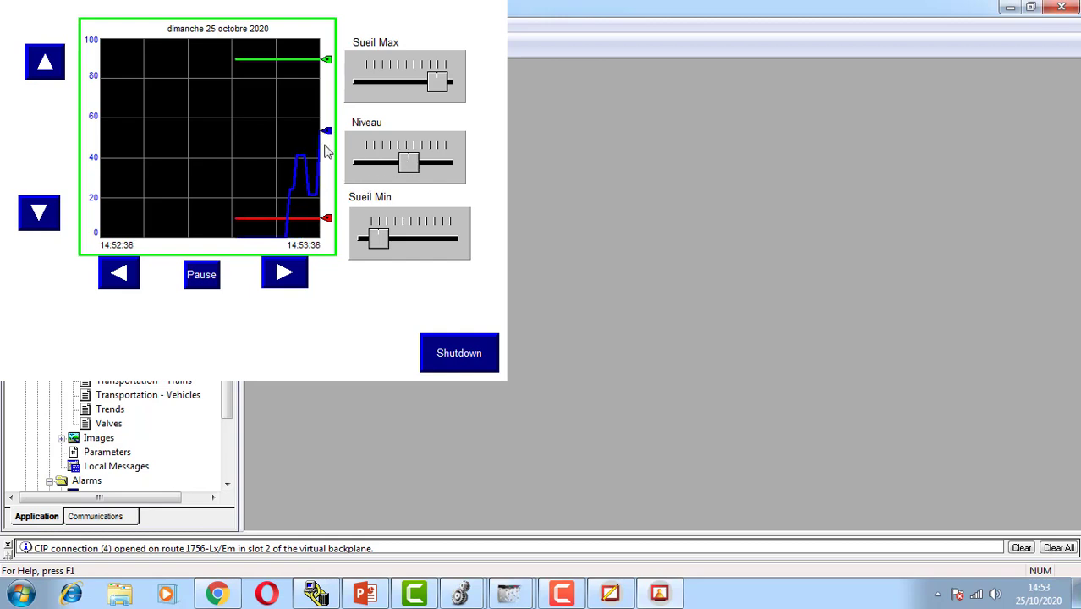
Lower the Sueil Max slider to about 78, and move the Sueil Min slider up briefly and back to about 10
click(426, 83)
click(426, 87)
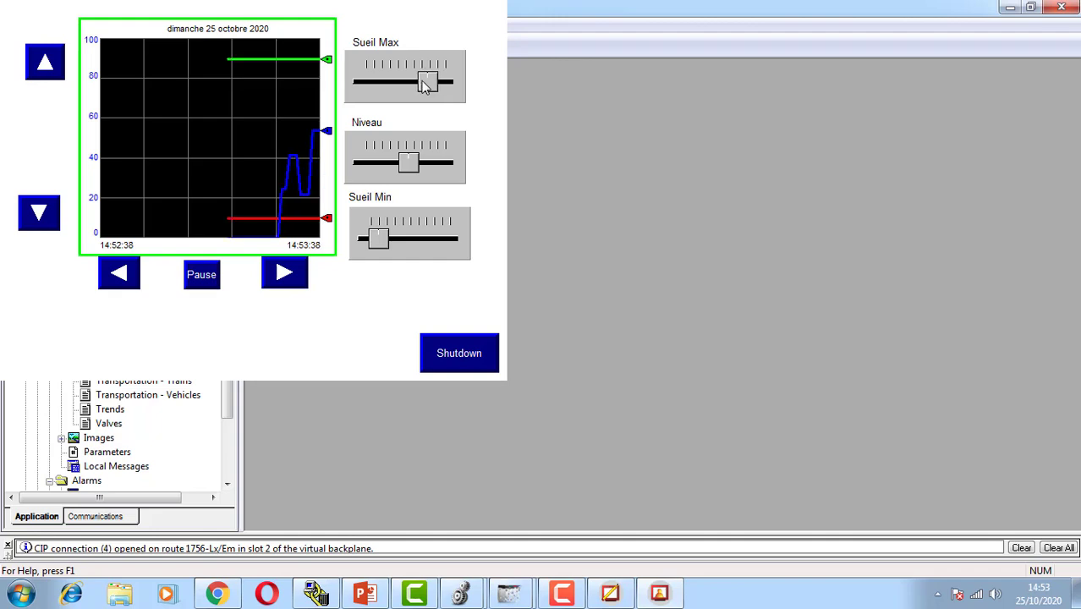
click(390, 243)
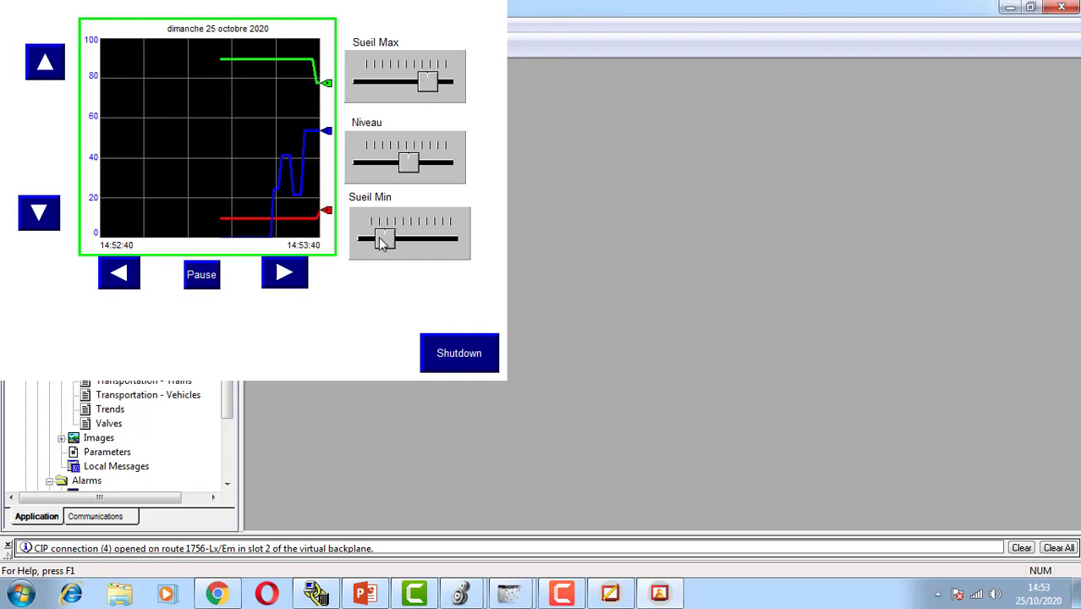
drag(382, 243, 381, 243)
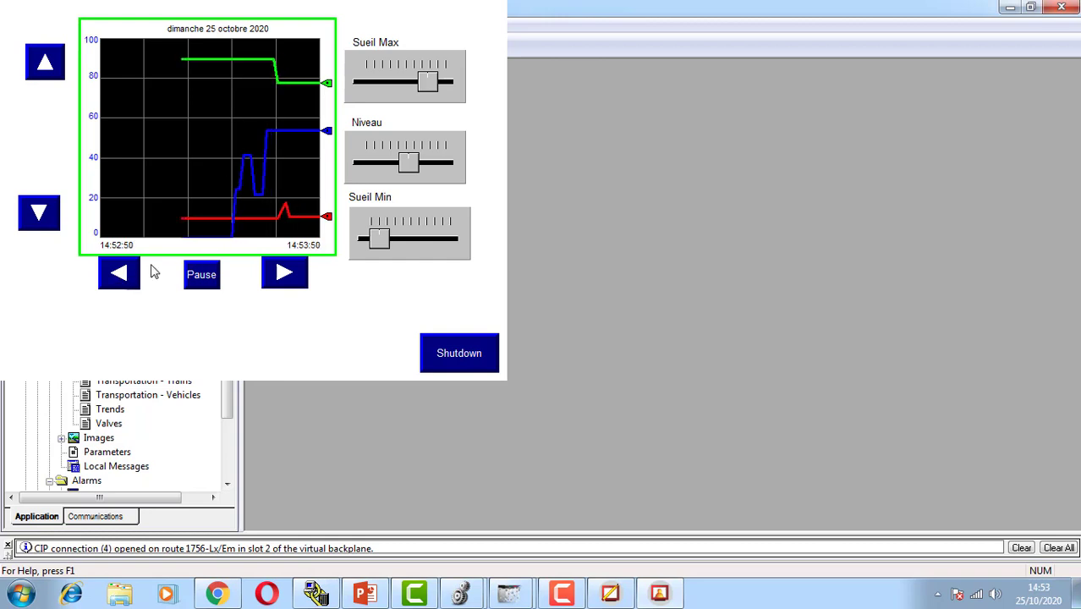
Pause the trend and move its time window back to 14:52:20, then forward to start at 14:53:20
click(204, 278)
click(131, 277)
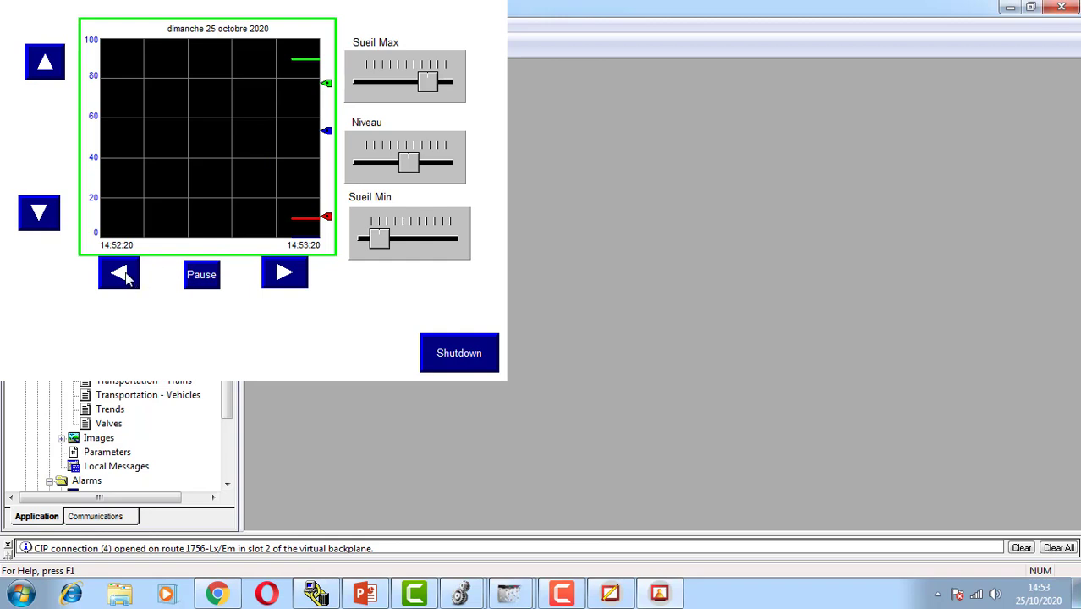
click(292, 274)
click(291, 274)
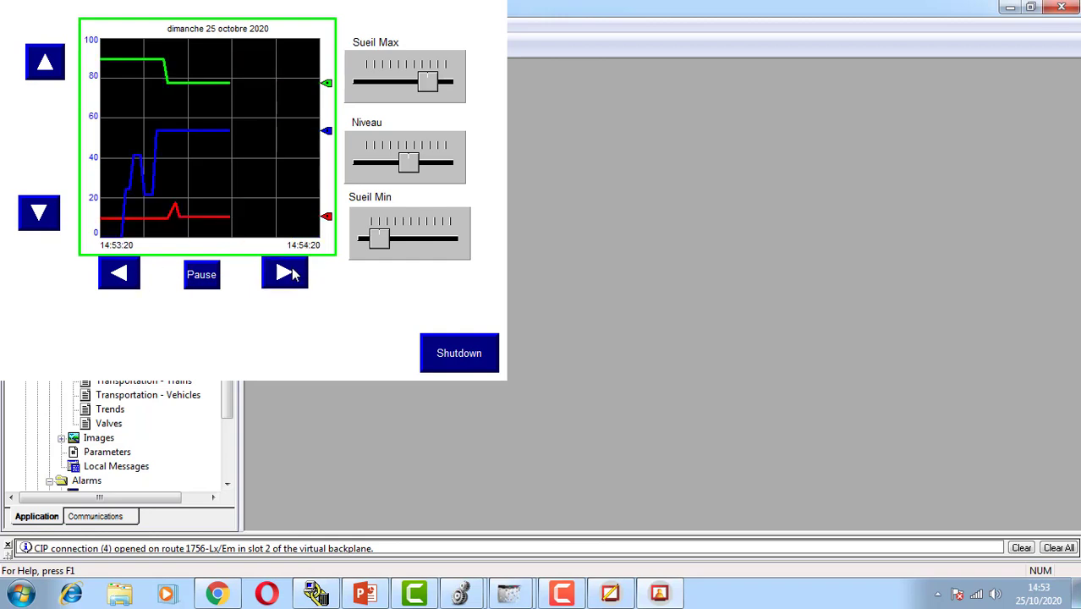
Test the trend's vertical navigation by shifting the value axis up and down, and return it to the 0 to 100 range
click(46, 68)
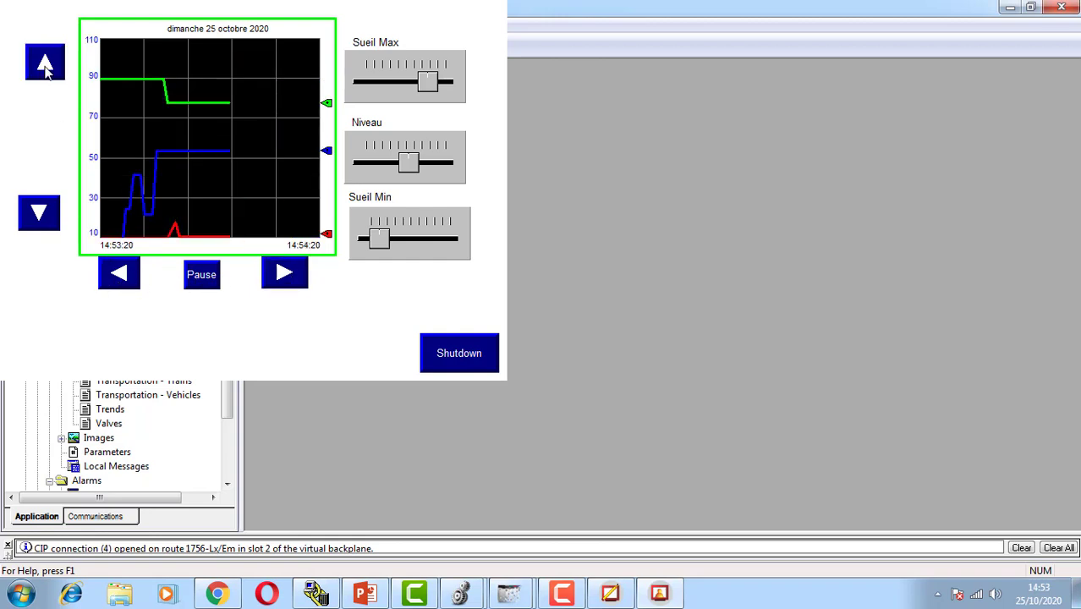
click(46, 68)
click(33, 211)
click(32, 217)
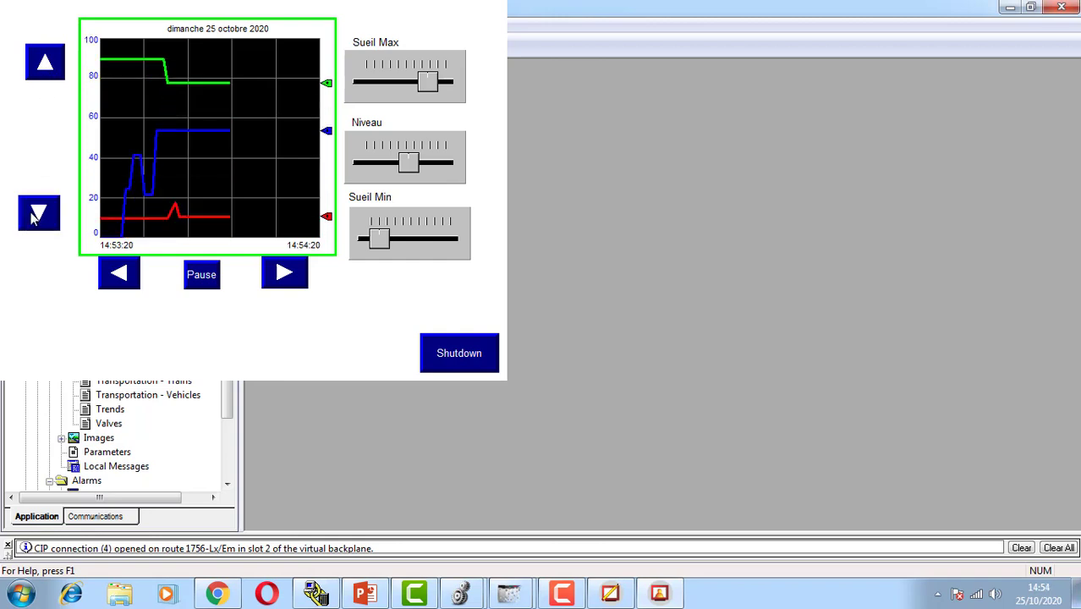
click(34, 218)
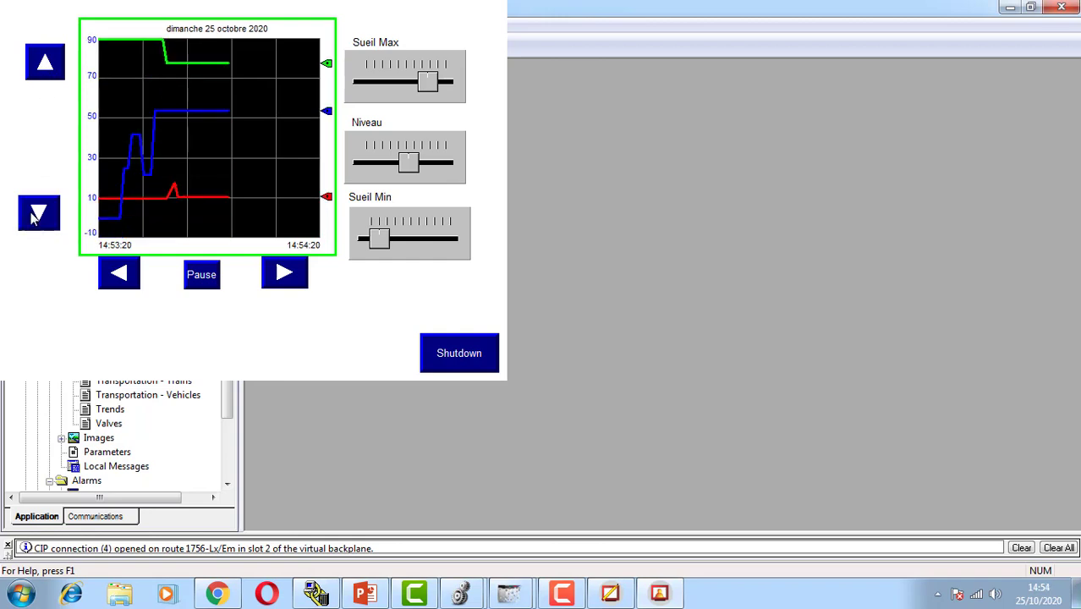
click(60, 75)
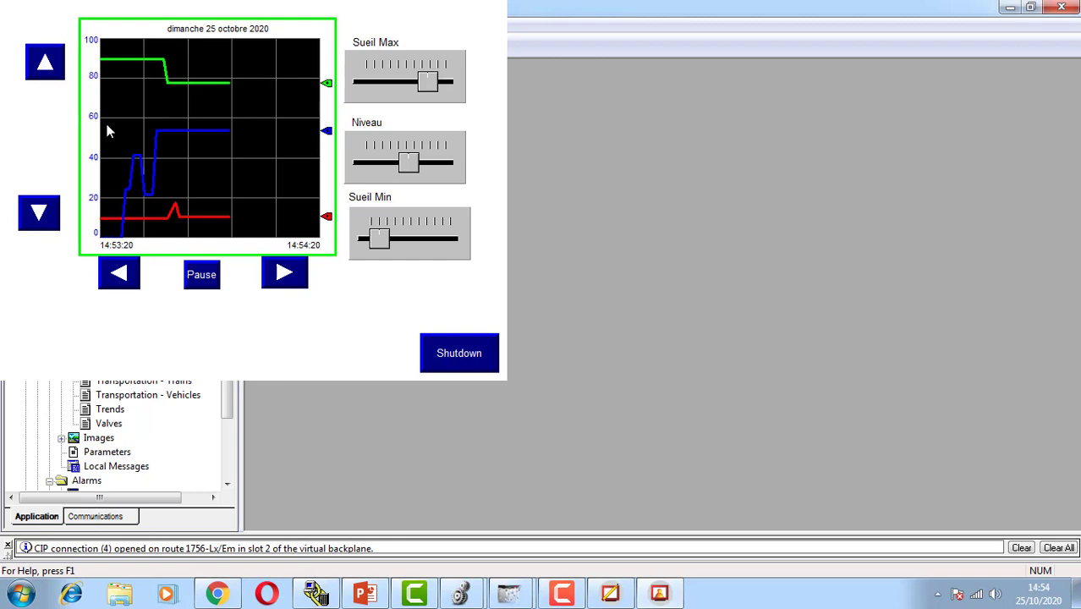
With the trend paused, set Niveau to about 54, Sueil Max to about 95 and Sueil Min to 0, and resume the trend
mouse_move(409, 163)
mouse_down()
mouse_move(372, 165)
mouse_move(420, 165)
mouse_up()
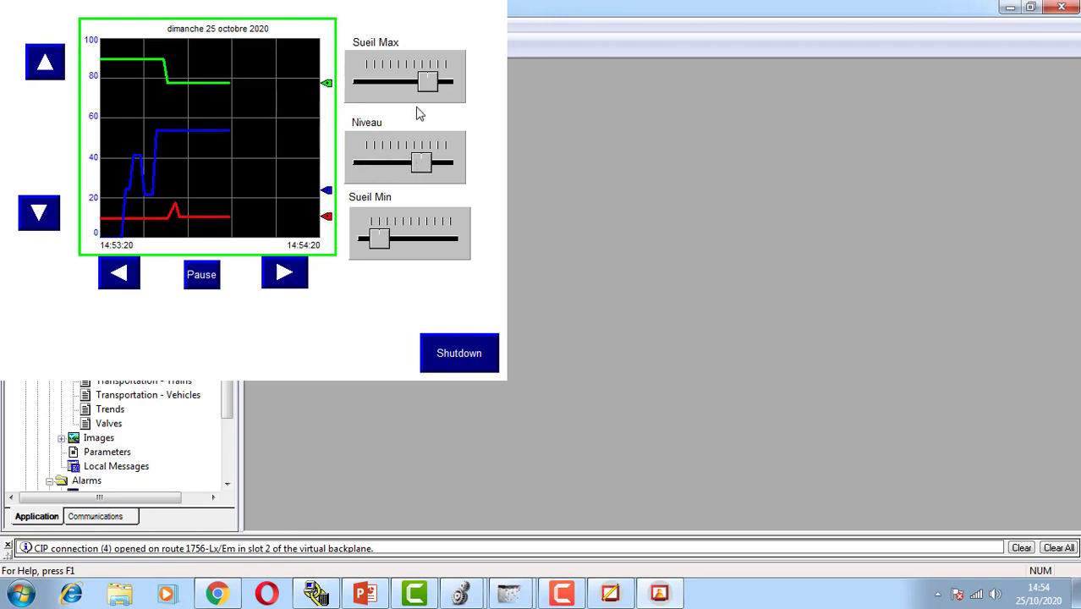
mouse_move(428, 82)
mouse_down()
mouse_move(442, 82)
mouse_move(418, 82)
mouse_up()
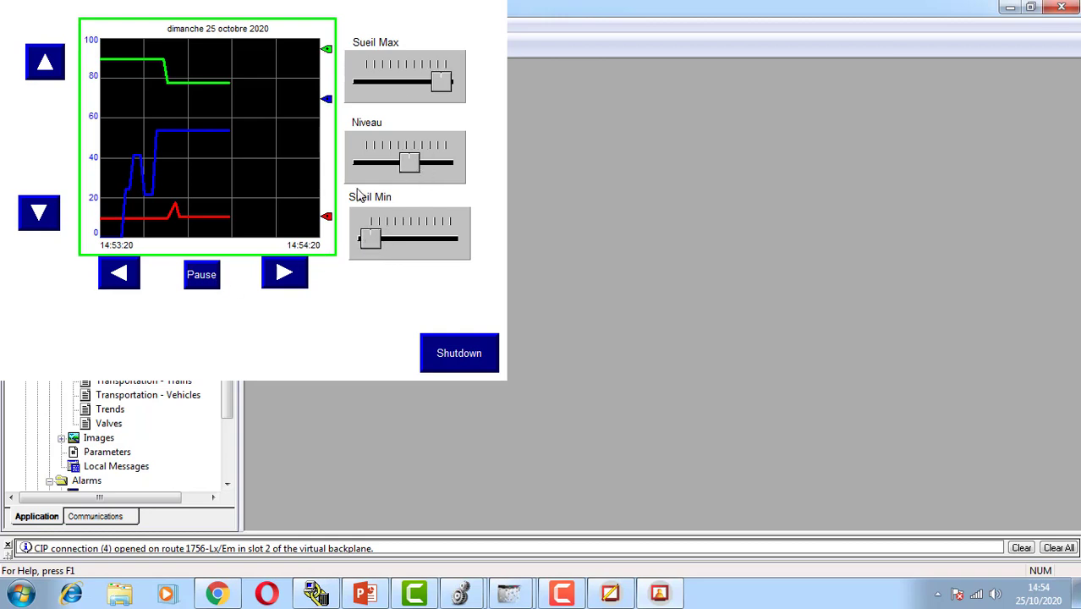
click(200, 282)
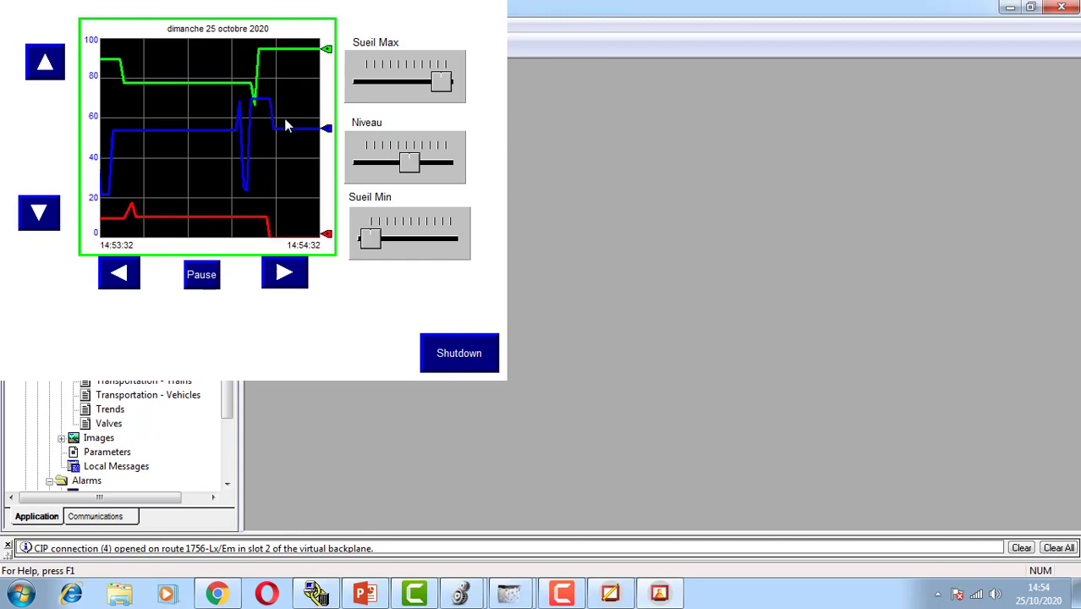
Pause the trend again, raise Niveau to about 73, lower Sueil Max slightly and raise Sueil Min slightly with their sliders
click(203, 276)
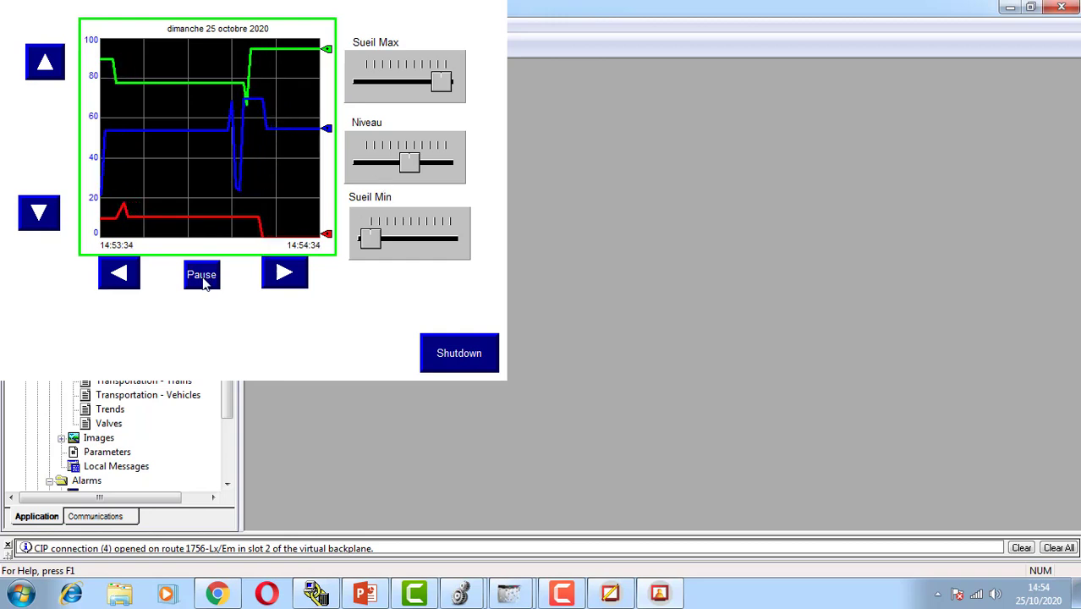
mouse_move(411, 165)
mouse_down()
mouse_move(389, 167)
mouse_move(423, 167)
mouse_up()
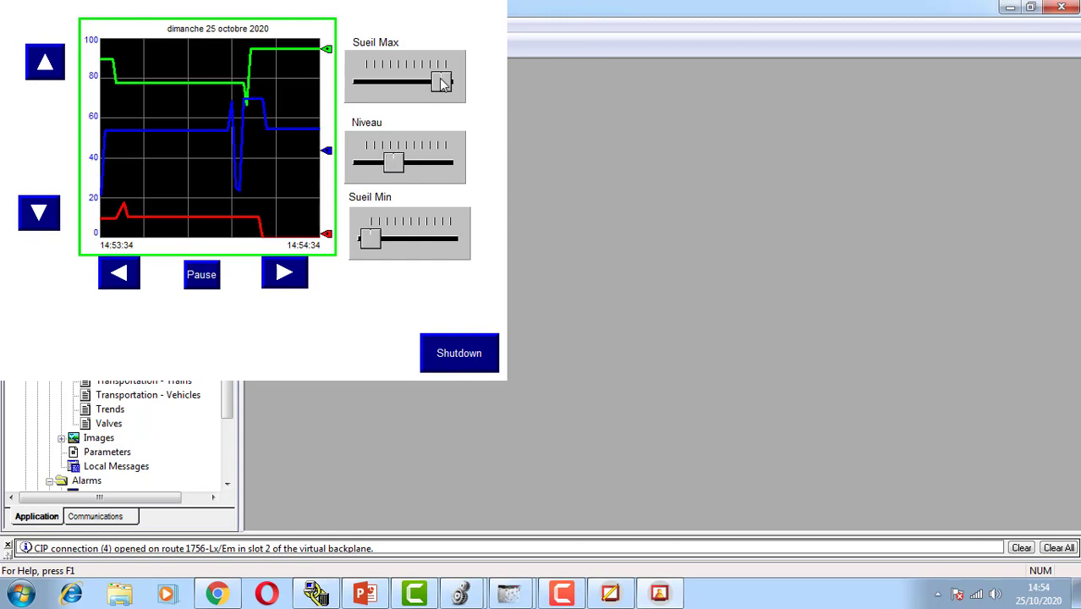
drag(440, 84, 433, 89)
drag(391, 165, 423, 163)
drag(370, 239, 378, 239)
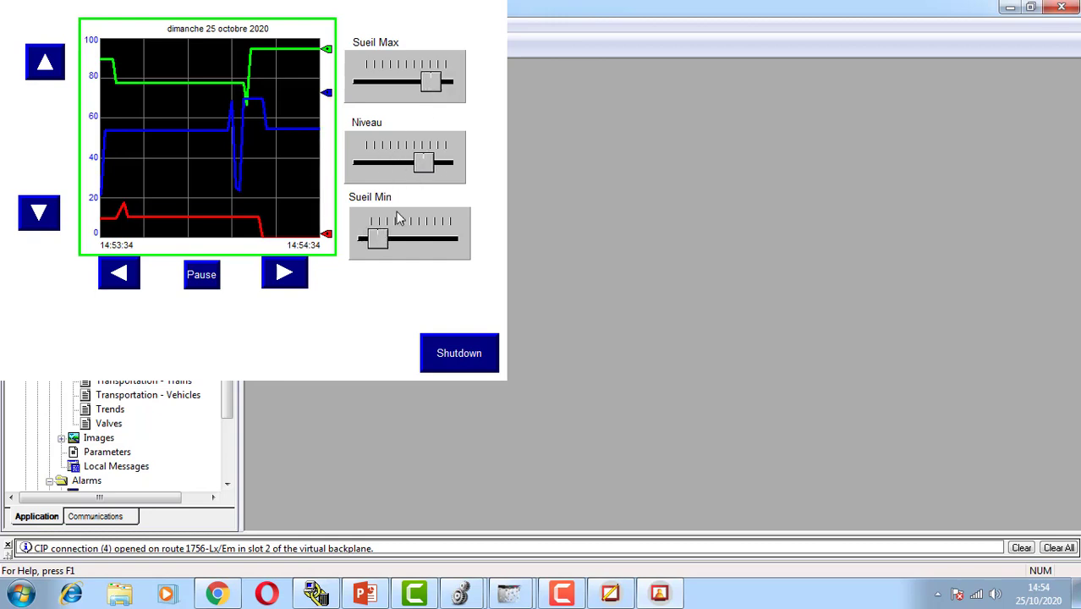